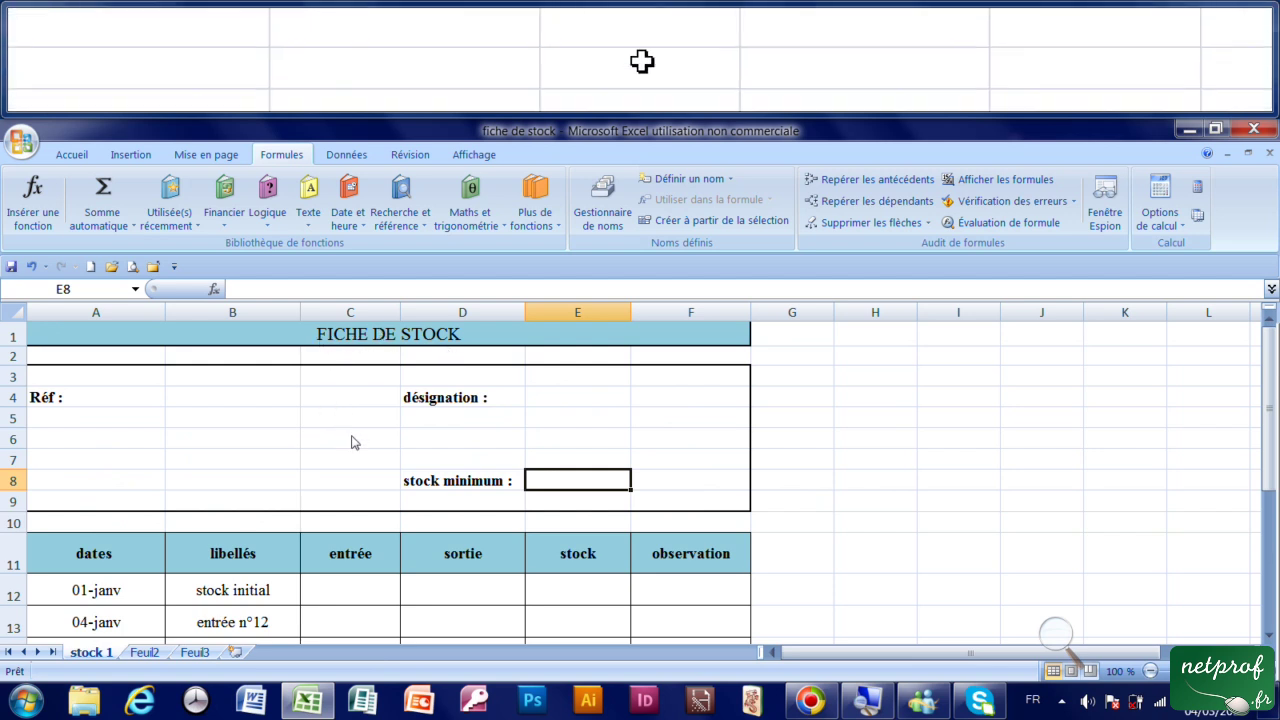
Step: Enter 50 as the minimum stock value in cell E8, beside the "stock minimum :" label
{"action": "scroll", "coordinate": [244, 456], "scroll_direction": "down", "scroll_amount": 4}
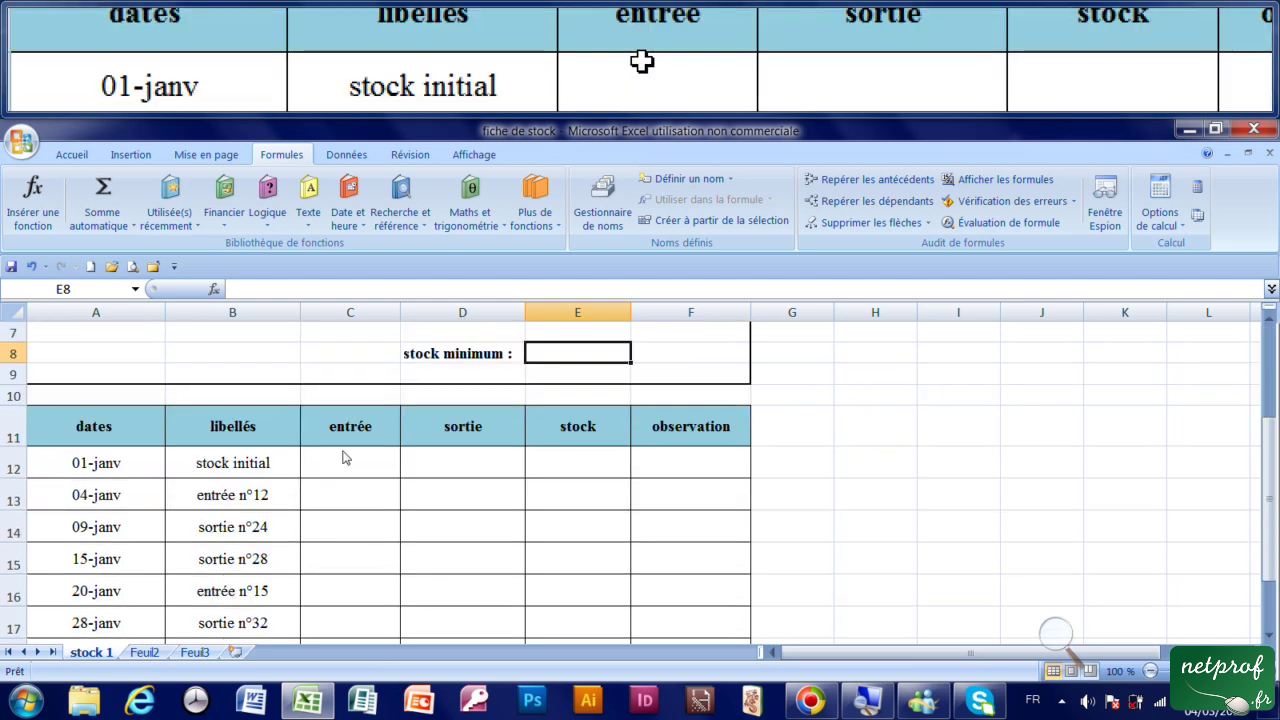
{"action": "scroll", "coordinate": [343, 457], "scroll_direction": "up", "scroll_amount": 3}
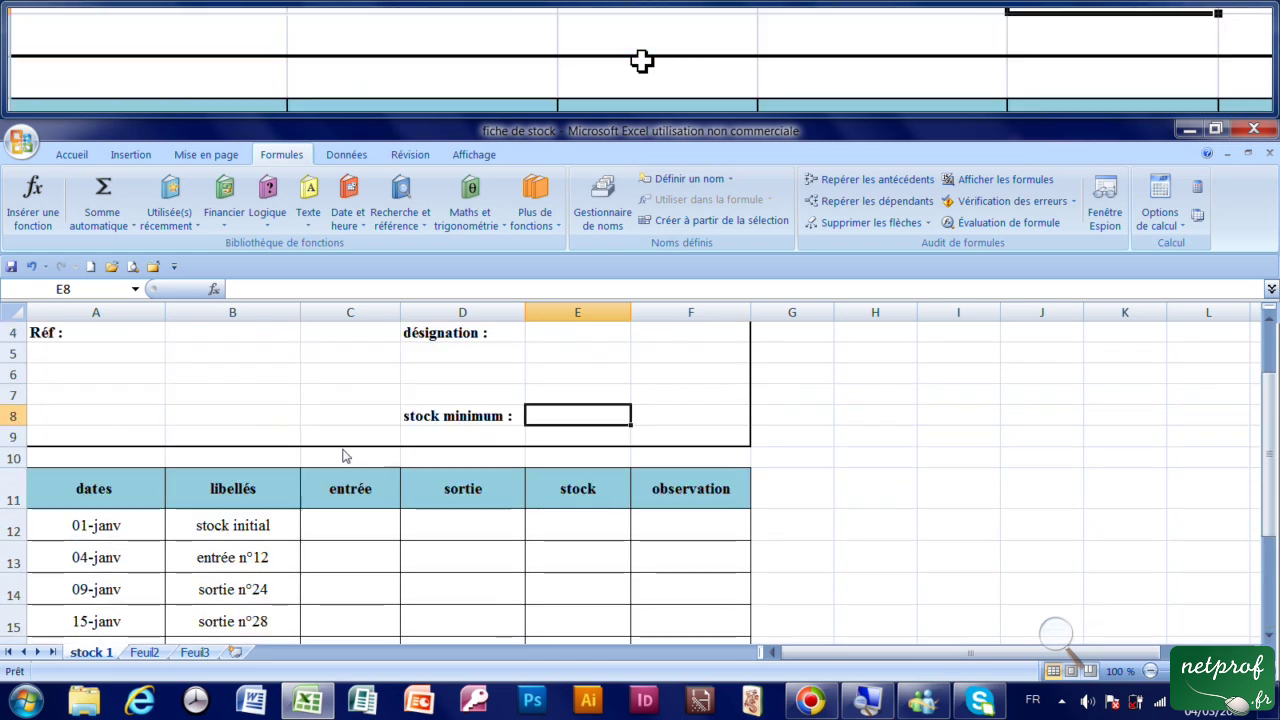
{"action": "scroll", "coordinate": [343, 457], "scroll_direction": "down", "scroll_amount": 1}
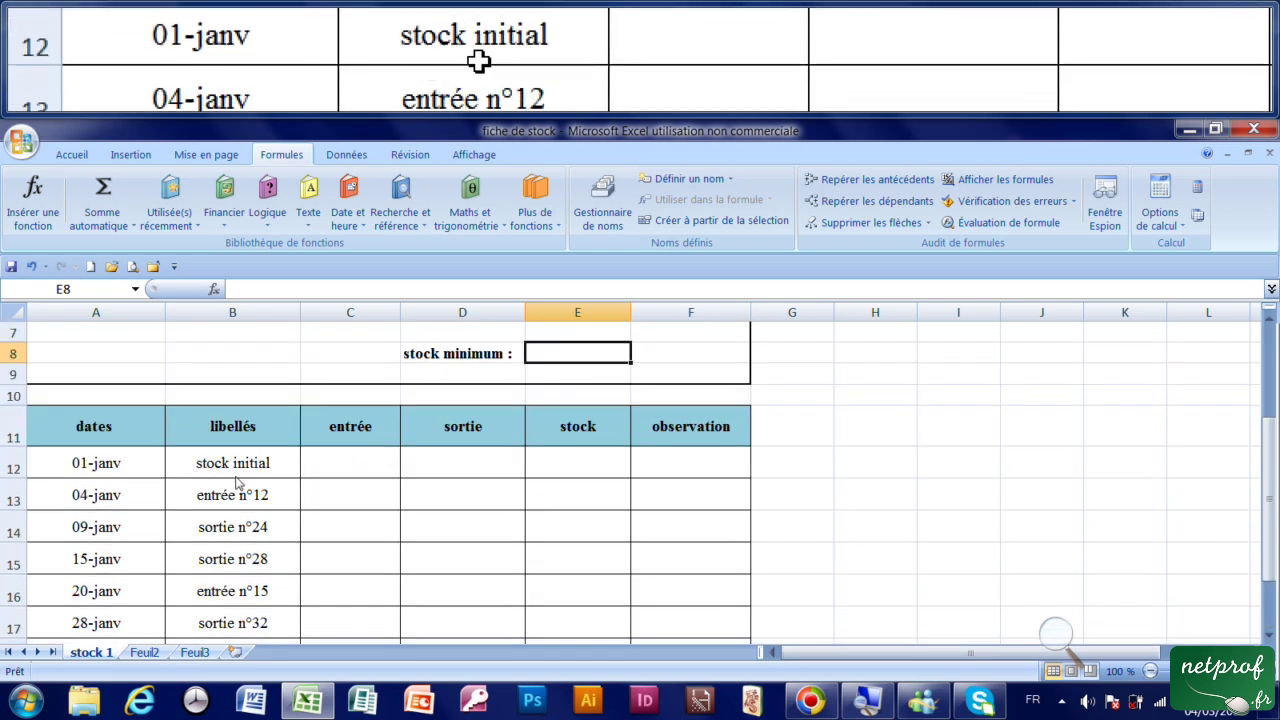
{"action": "scroll", "coordinate": [238, 484], "scroll_direction": "up", "scroll_amount": 2}
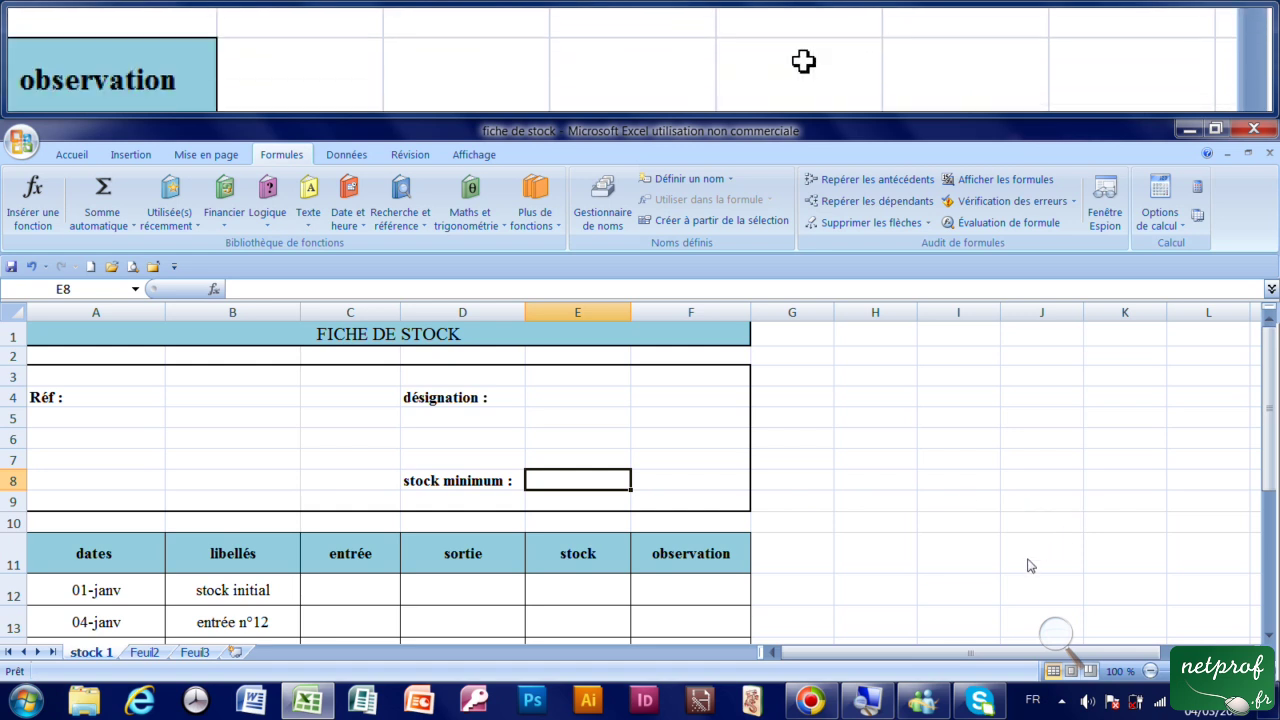
{"action": "left_click", "coordinate": [483, 481]}
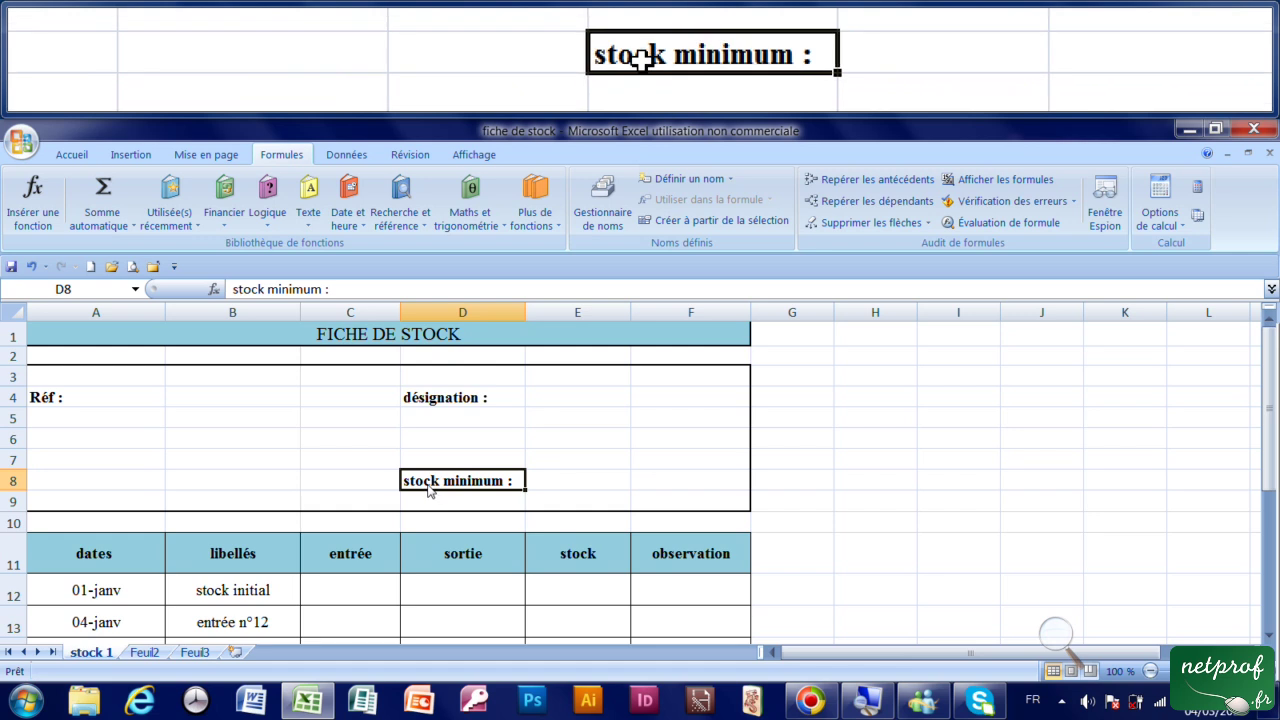
{"action": "left_click", "coordinate": [592, 489]}
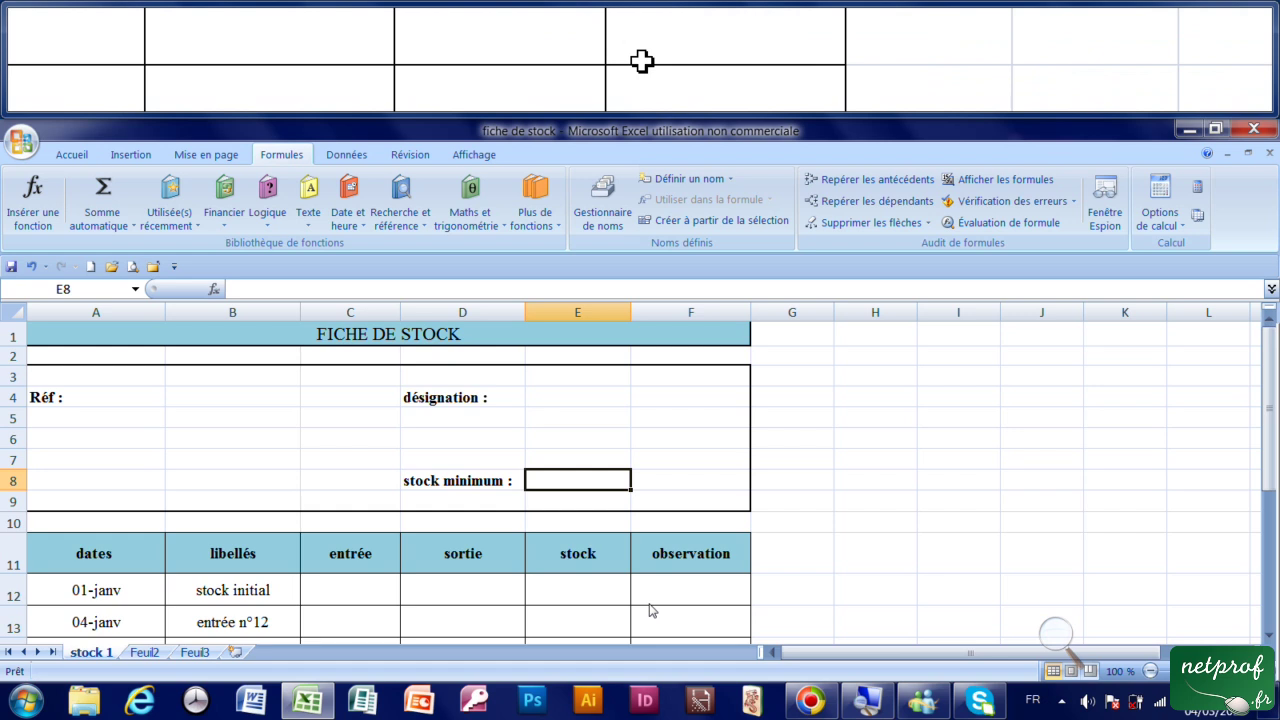
{"action": "type", "text": "50"}
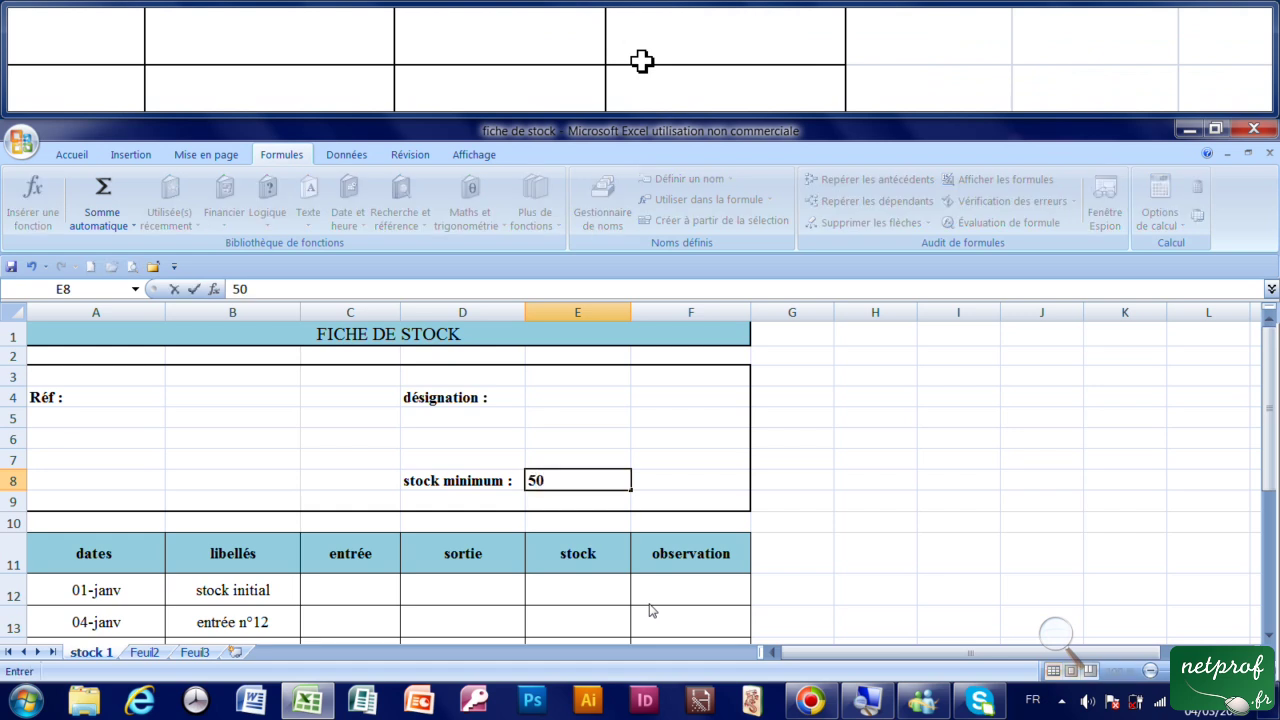
{"action": "key", "text": "Return"}
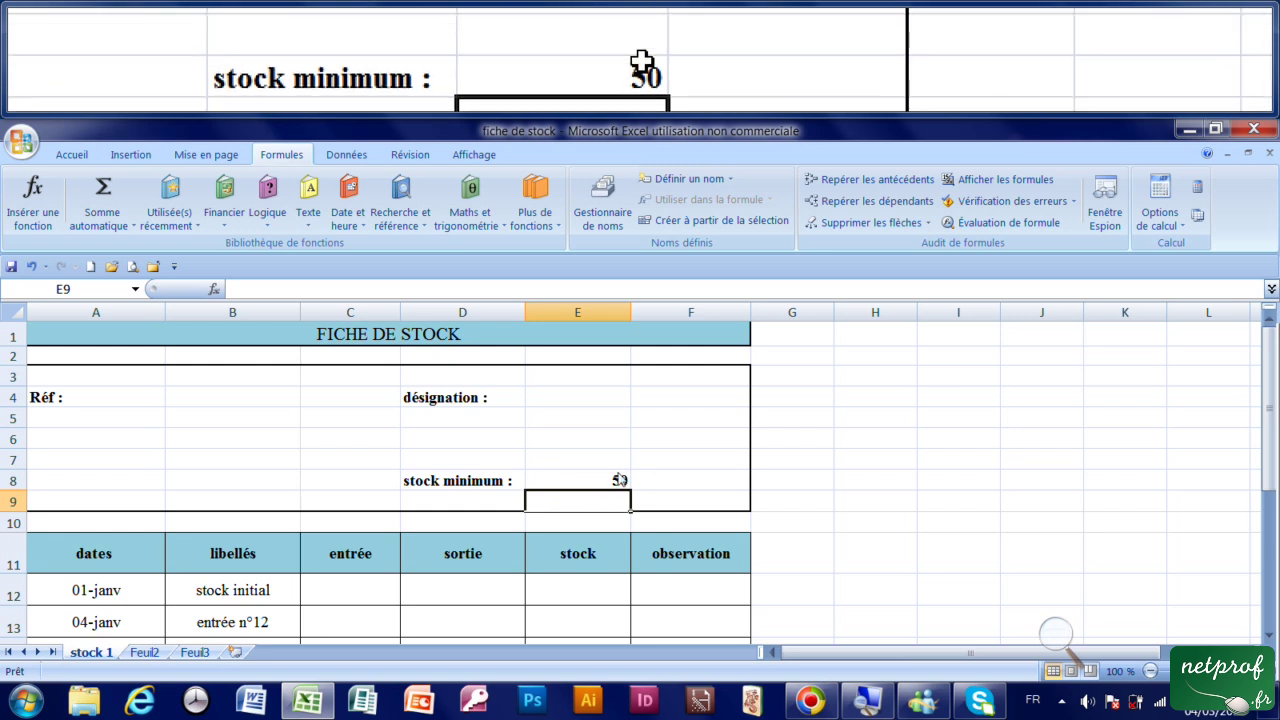
Step: Define the workbook-wide name "mini" for the minimum stock cell E8
{"action": "left_click", "coordinate": [617, 484]}
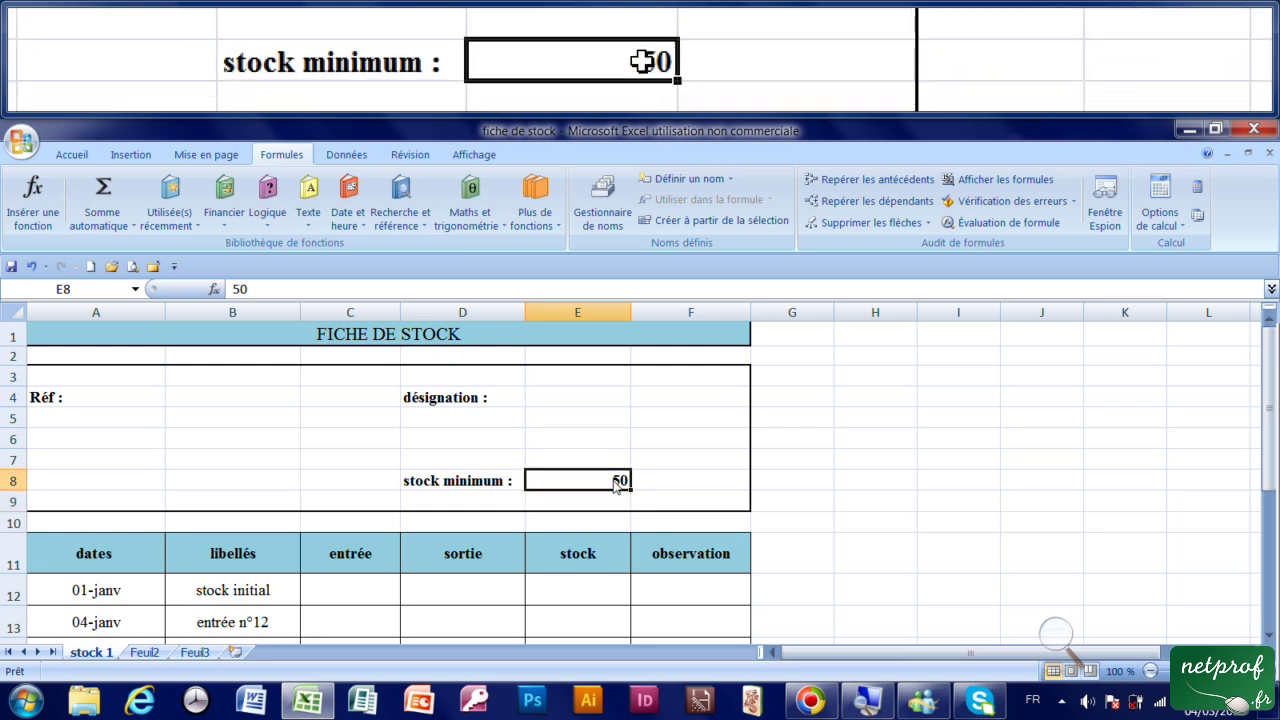
{"action": "left_click", "coordinate": [706, 528]}
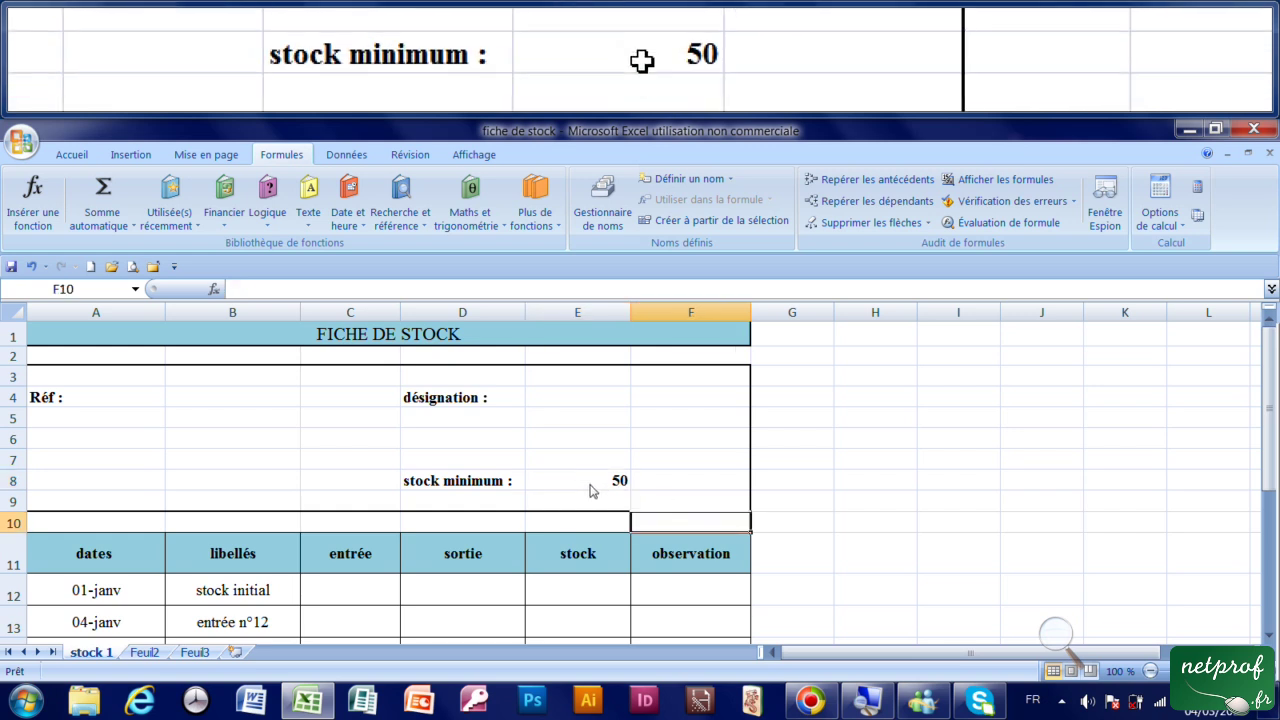
{"action": "left_click", "coordinate": [591, 486]}
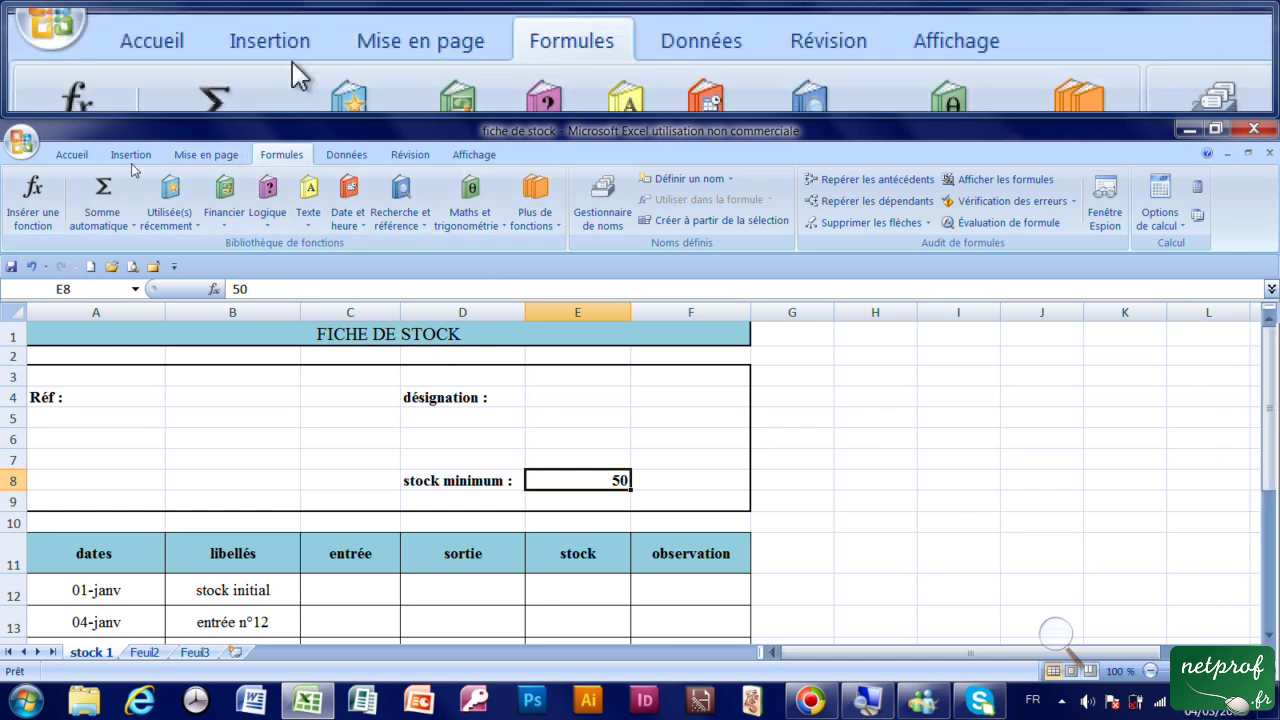
{"action": "left_click", "coordinate": [80, 155]}
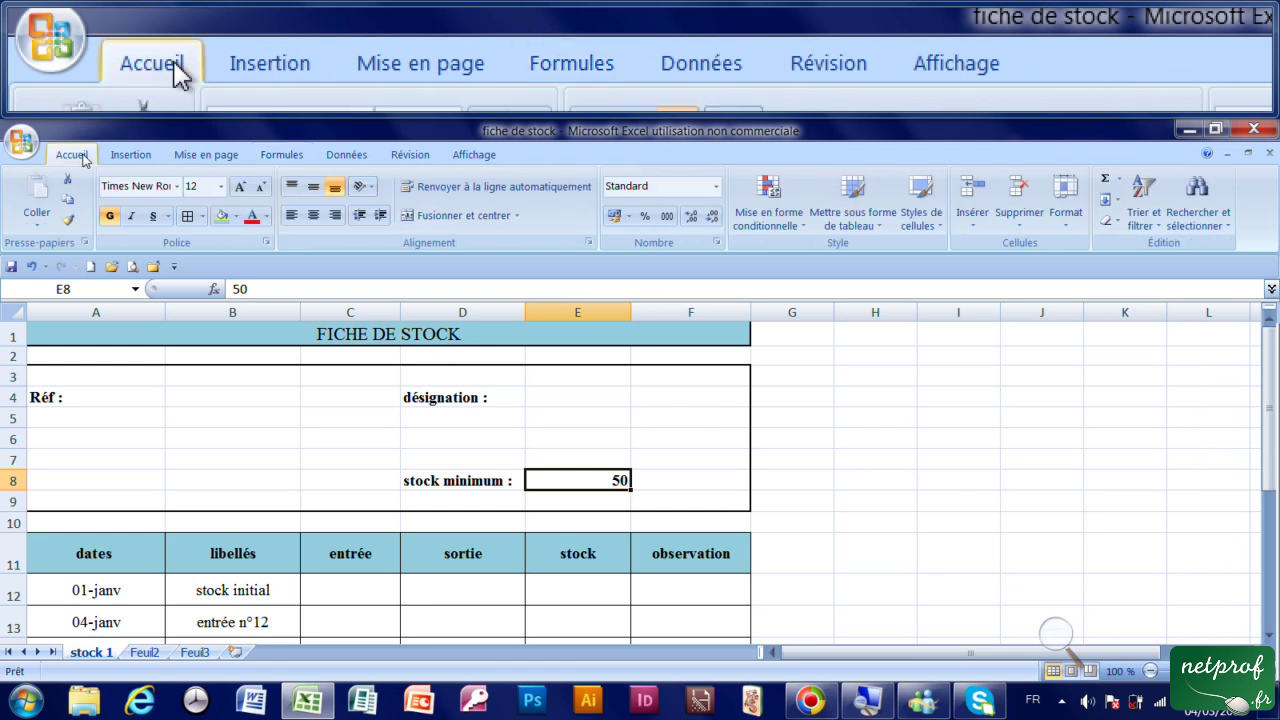
{"action": "left_click", "coordinate": [282, 155]}
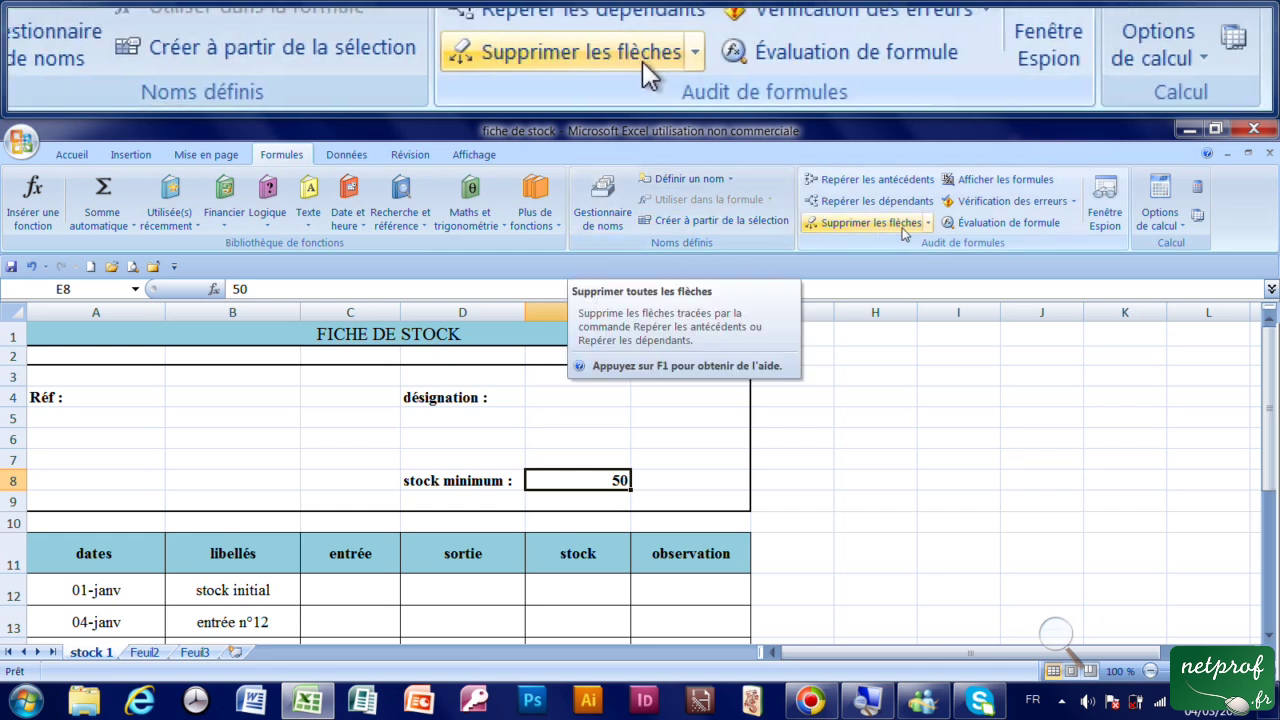
{"action": "left_click", "coordinate": [689, 179]}
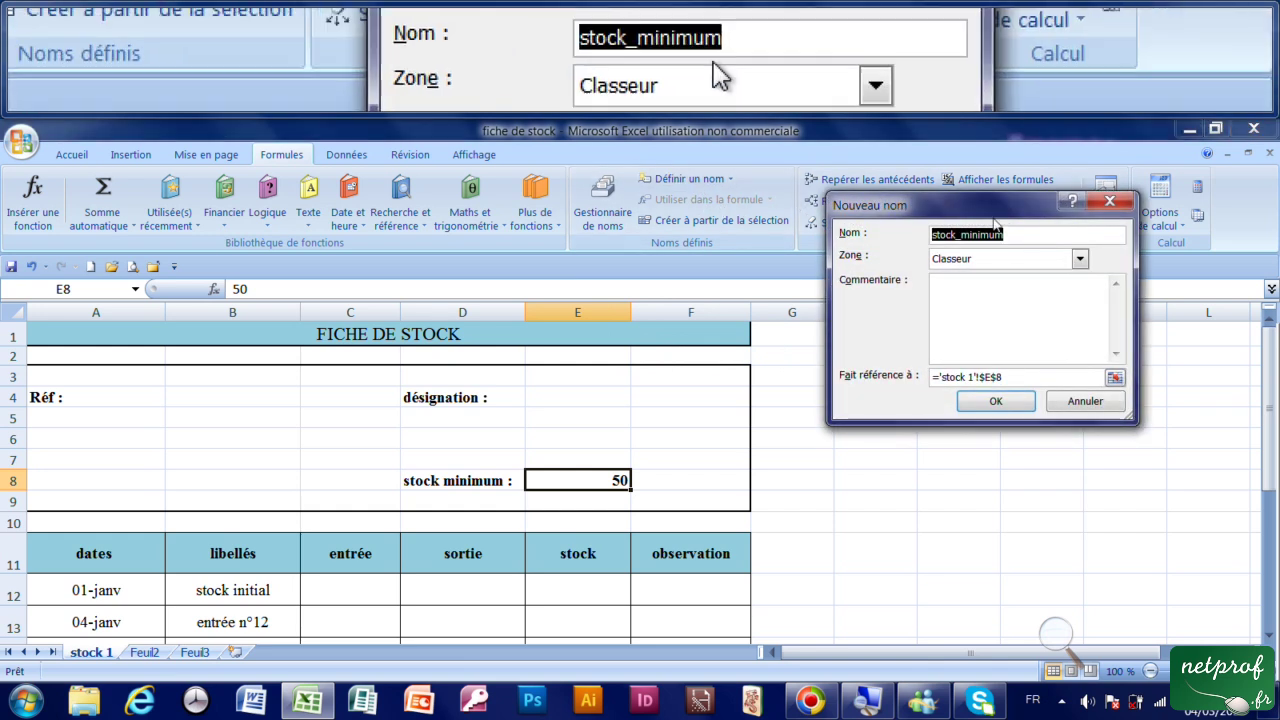
{"action": "left_click_drag", "start_coordinate": [969, 210], "coordinate": [596, 195]}
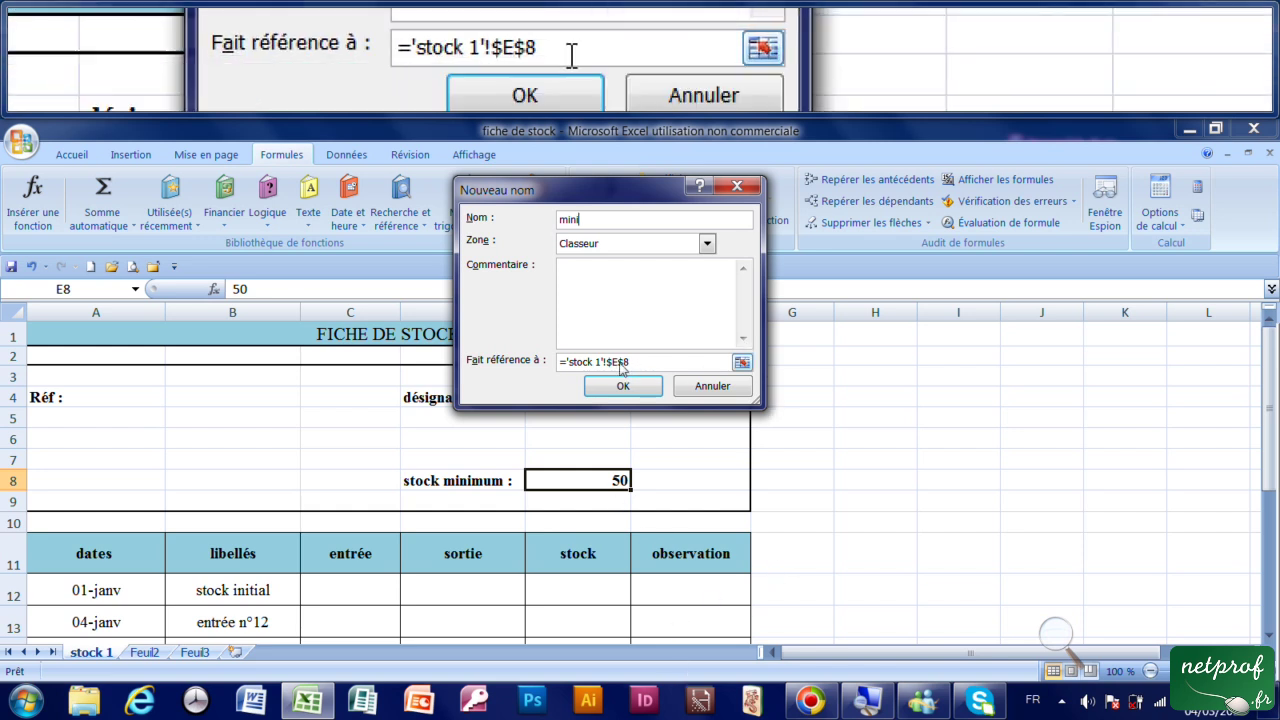
{"action": "left_click", "coordinate": [622, 387]}
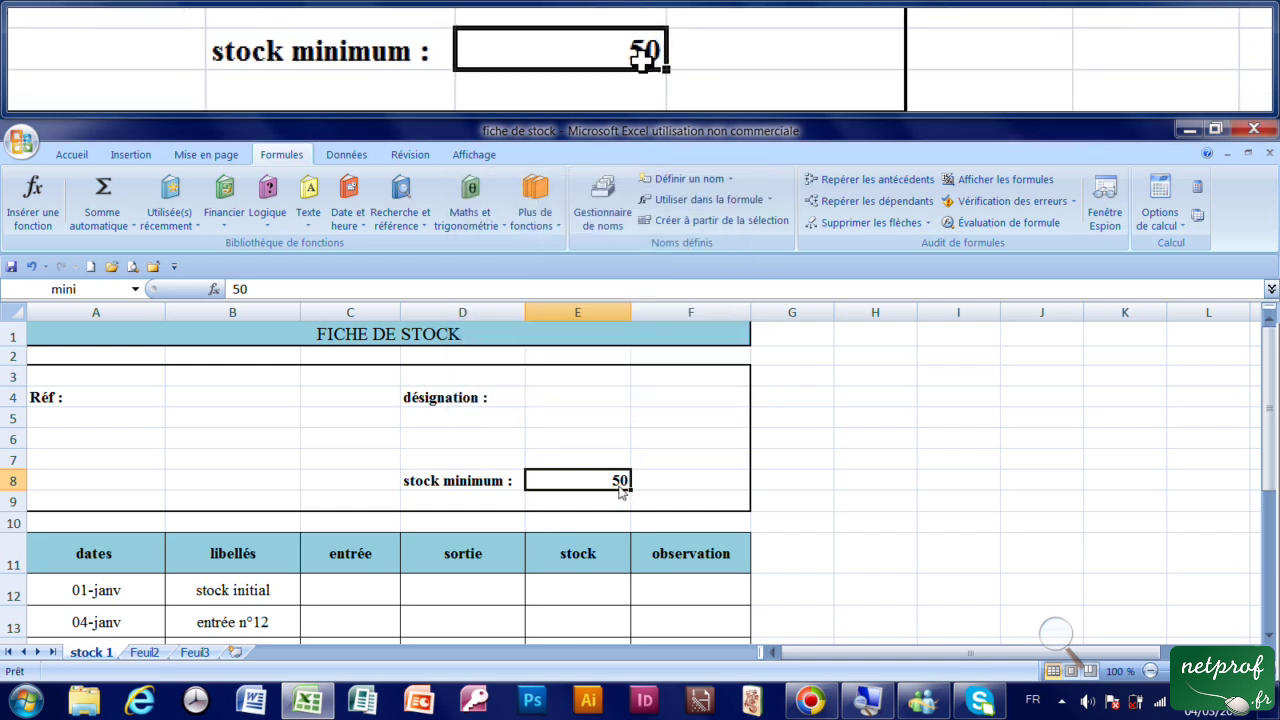
{"action": "scroll", "coordinate": [620, 490], "scroll_direction": "down", "scroll_amount": 1}
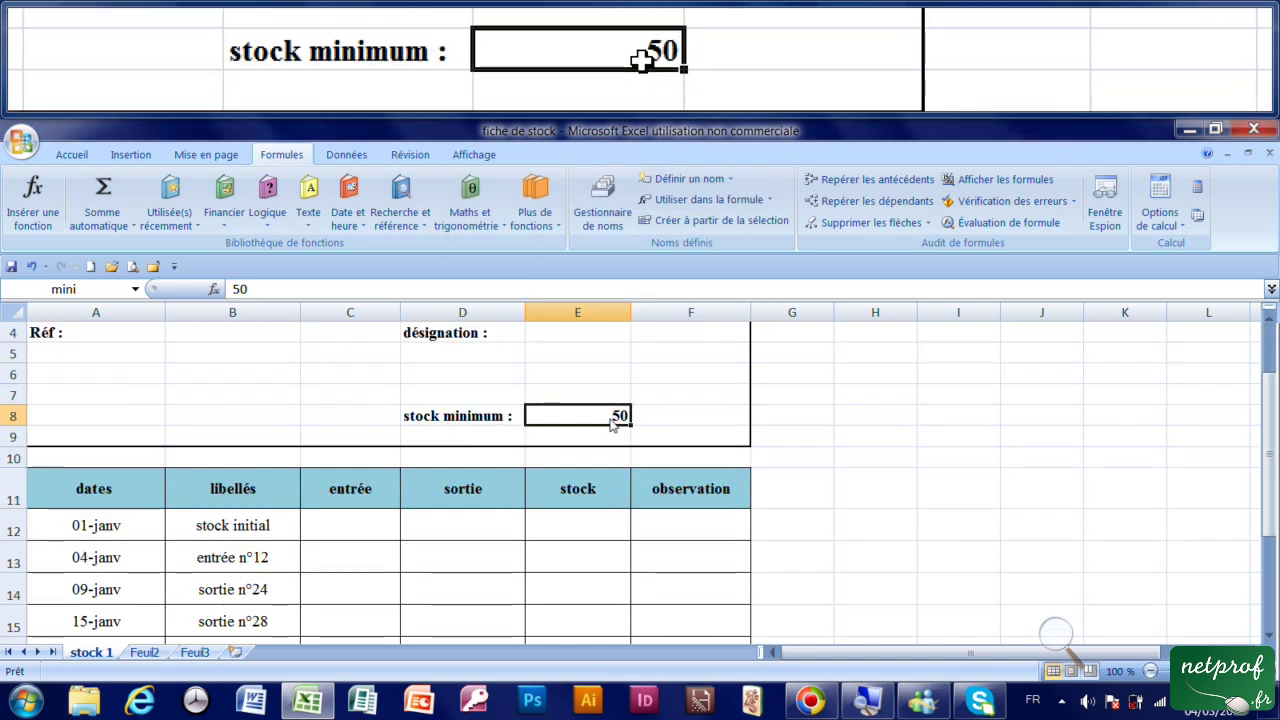
{"action": "left_click", "coordinate": [776, 434]}
{"action": "left_click", "coordinate": [598, 425]}
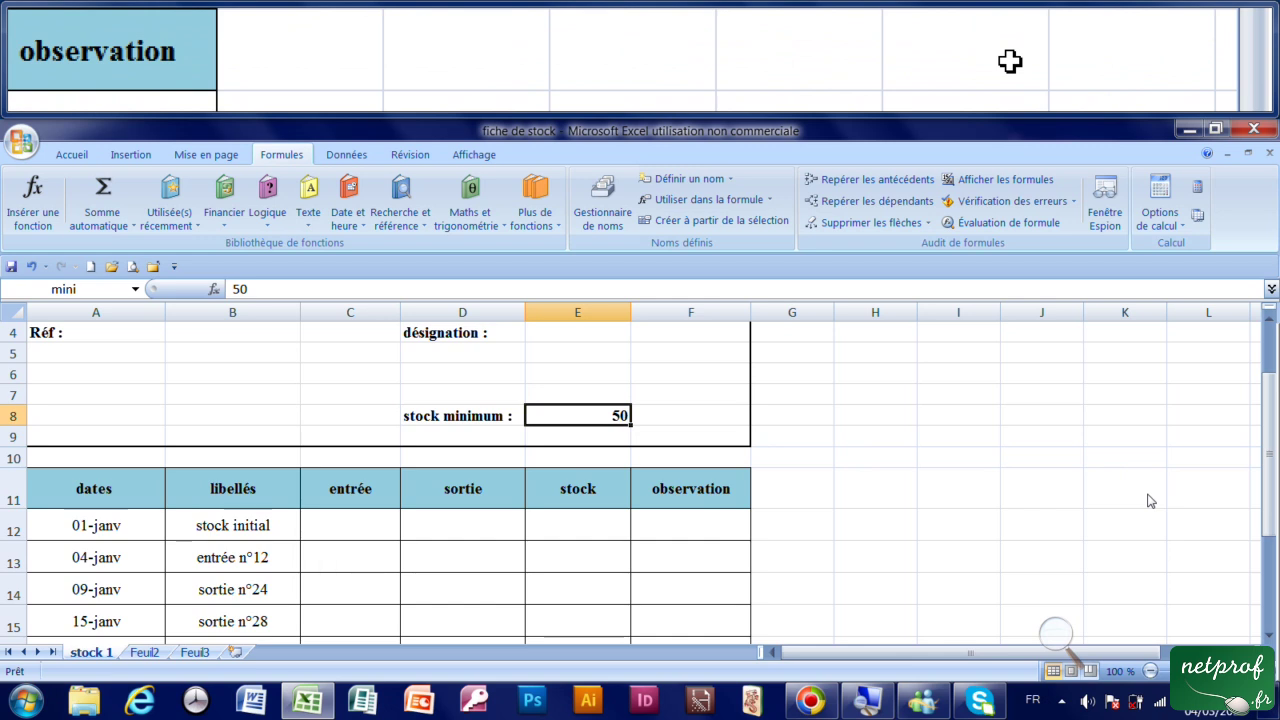
{"action": "key", "text": "Return"}
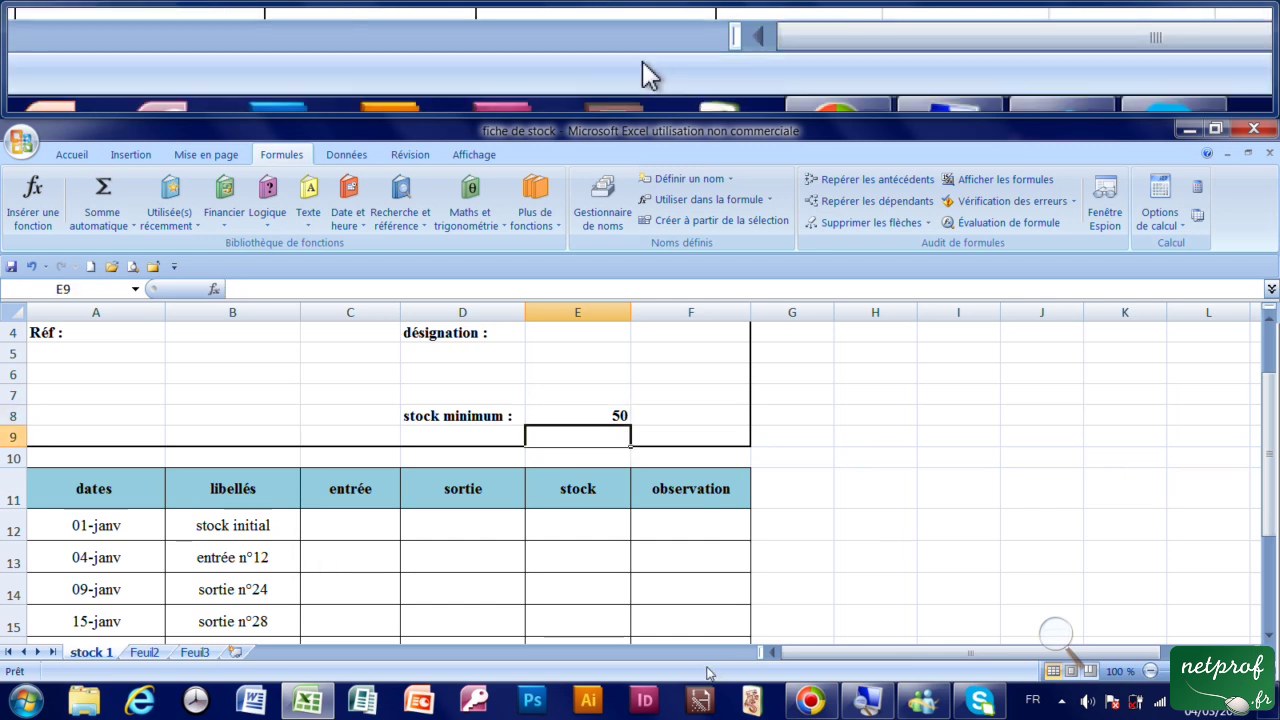
Step: Enter 42 as the initial stock in the stock column of the 01-janv row (E12)
{"action": "left_click", "coordinate": [587, 528]}
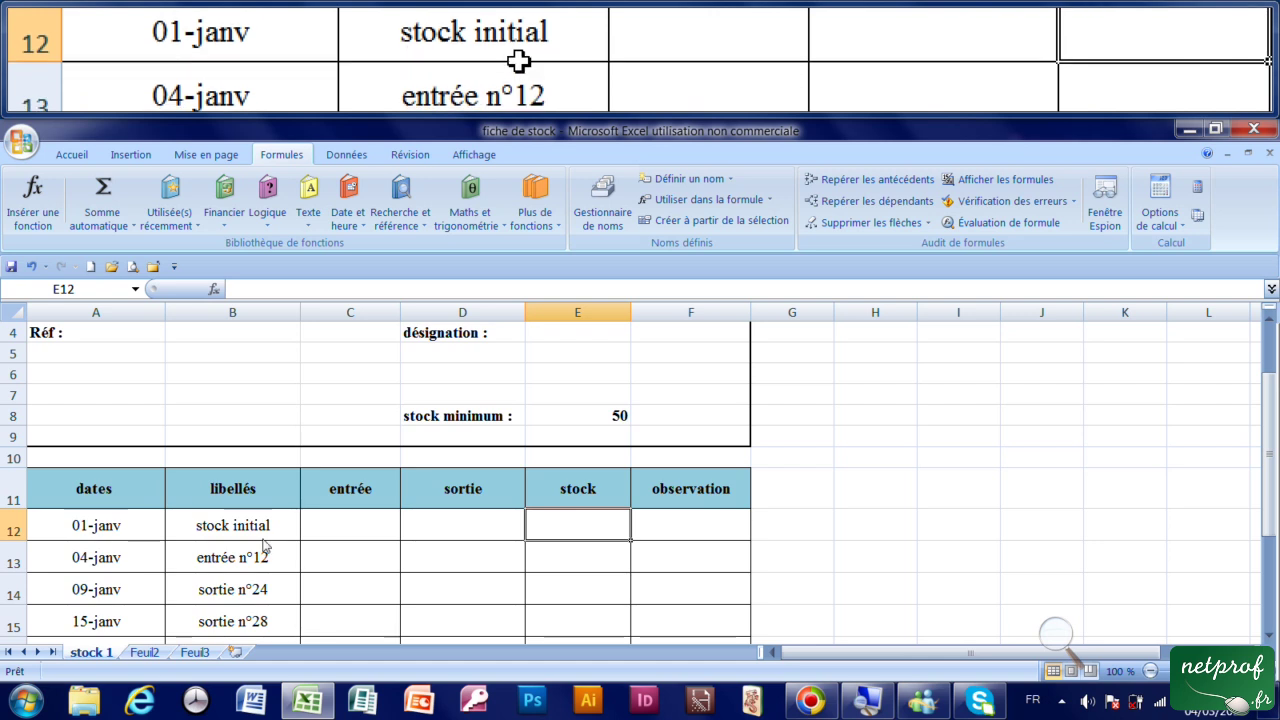
{"action": "type", "text": "42"}
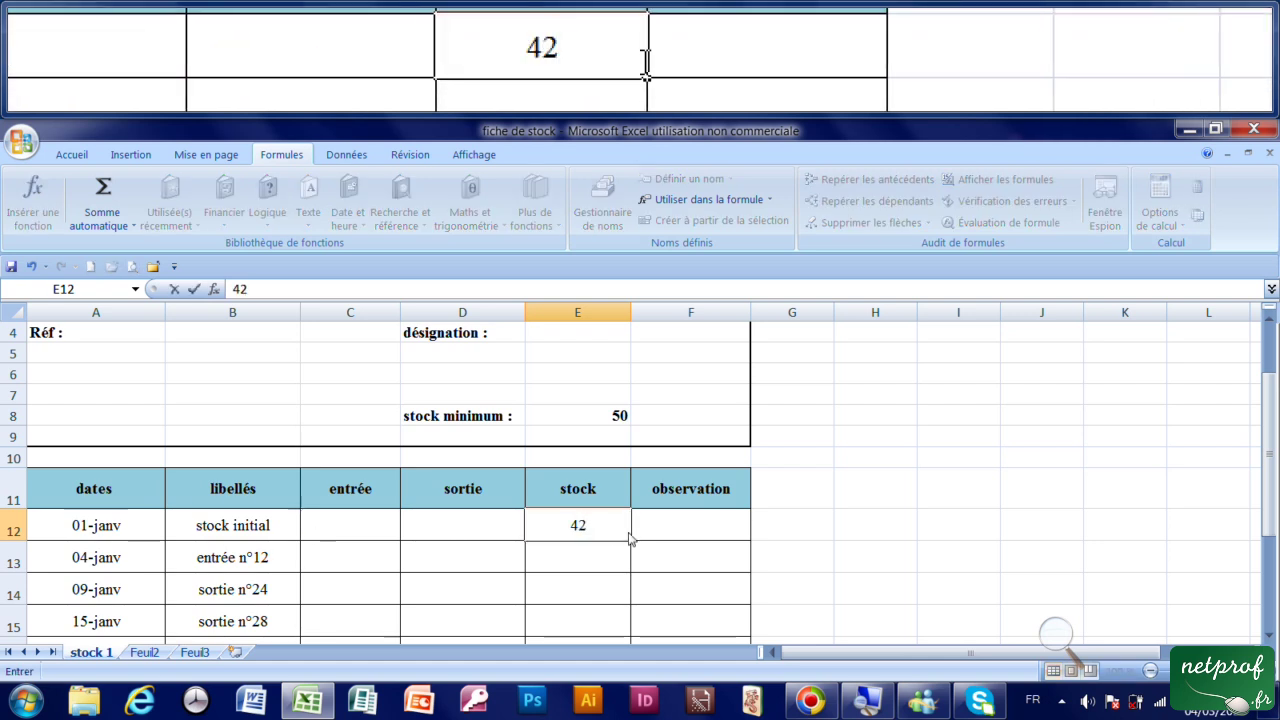
{"action": "key", "text": "Return"}
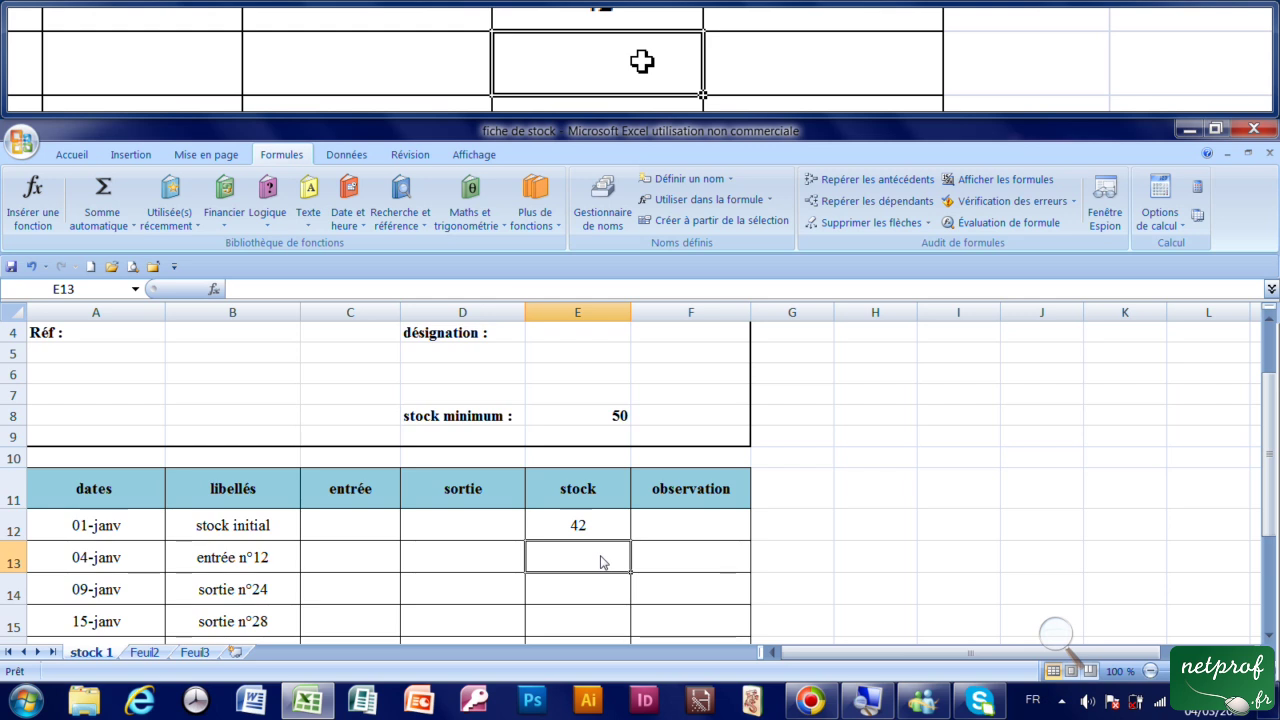
Step: Enter the formula =E12+C13-D13 in E13 to compute the 04-janv stock from the previous stock, entry and exit
{"action": "type", "text": "="}
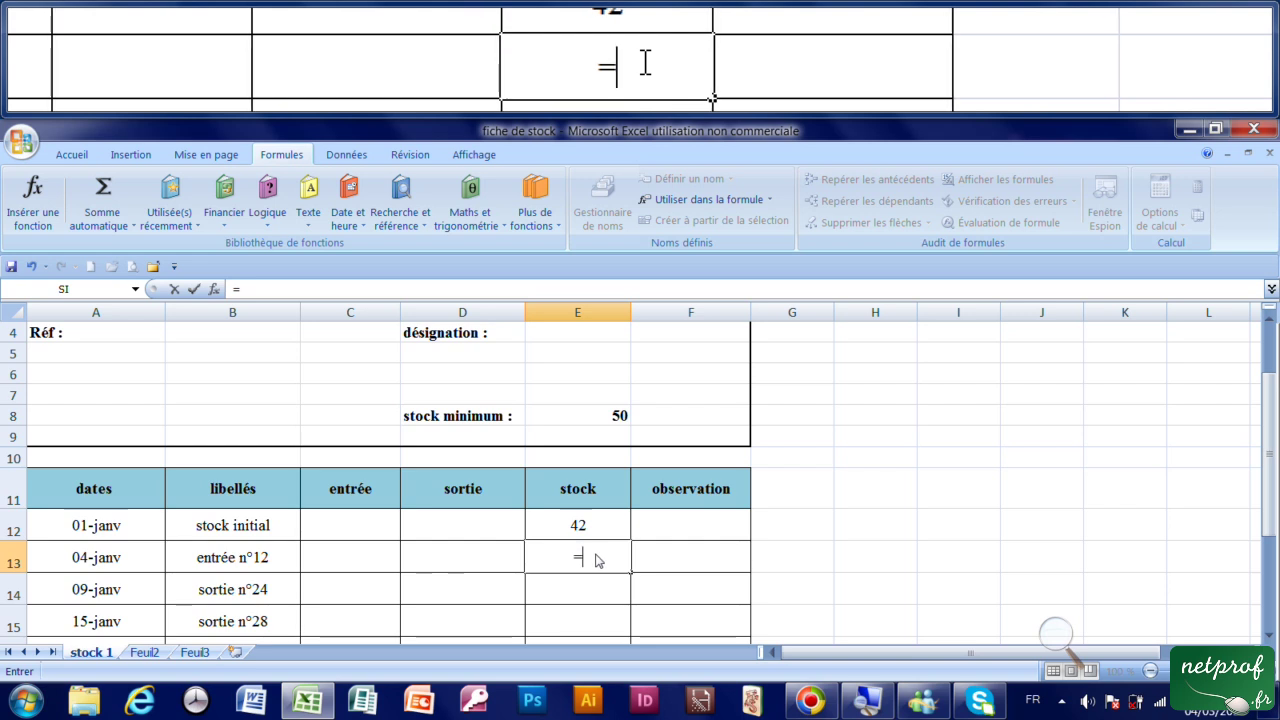
{"action": "left_click", "coordinate": [353, 567]}
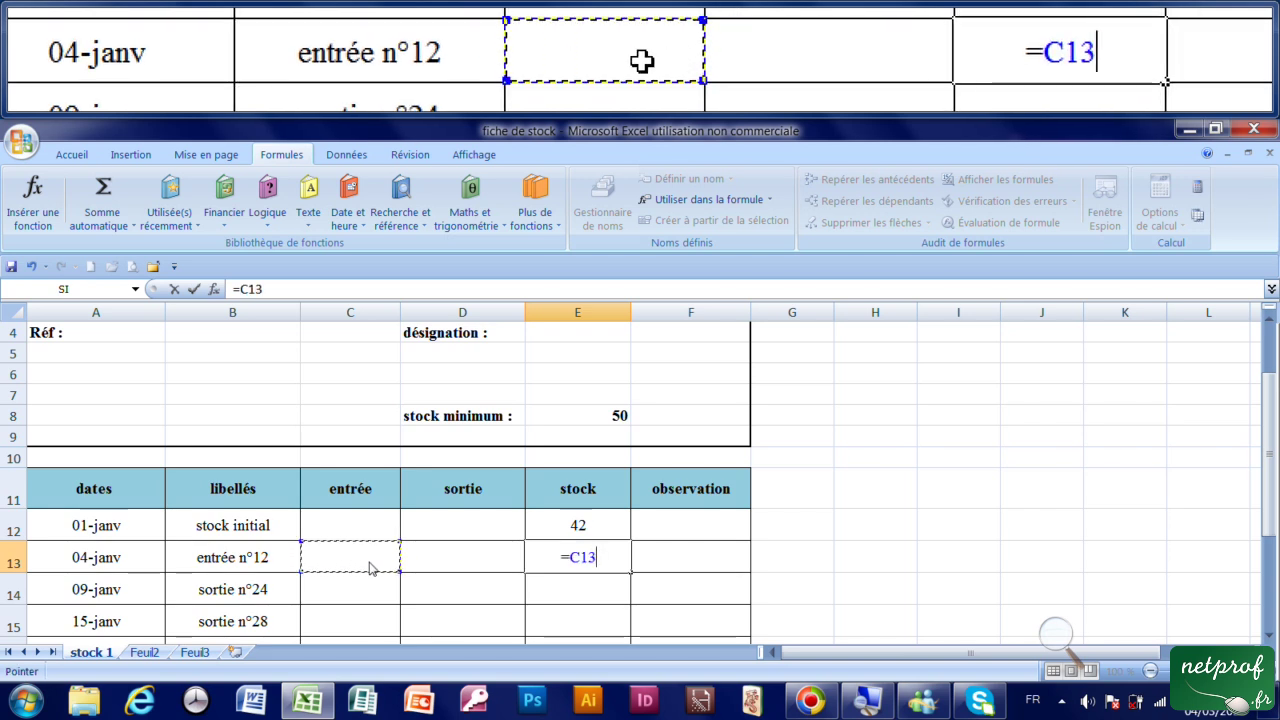
{"action": "left_click", "coordinate": [596, 531]}
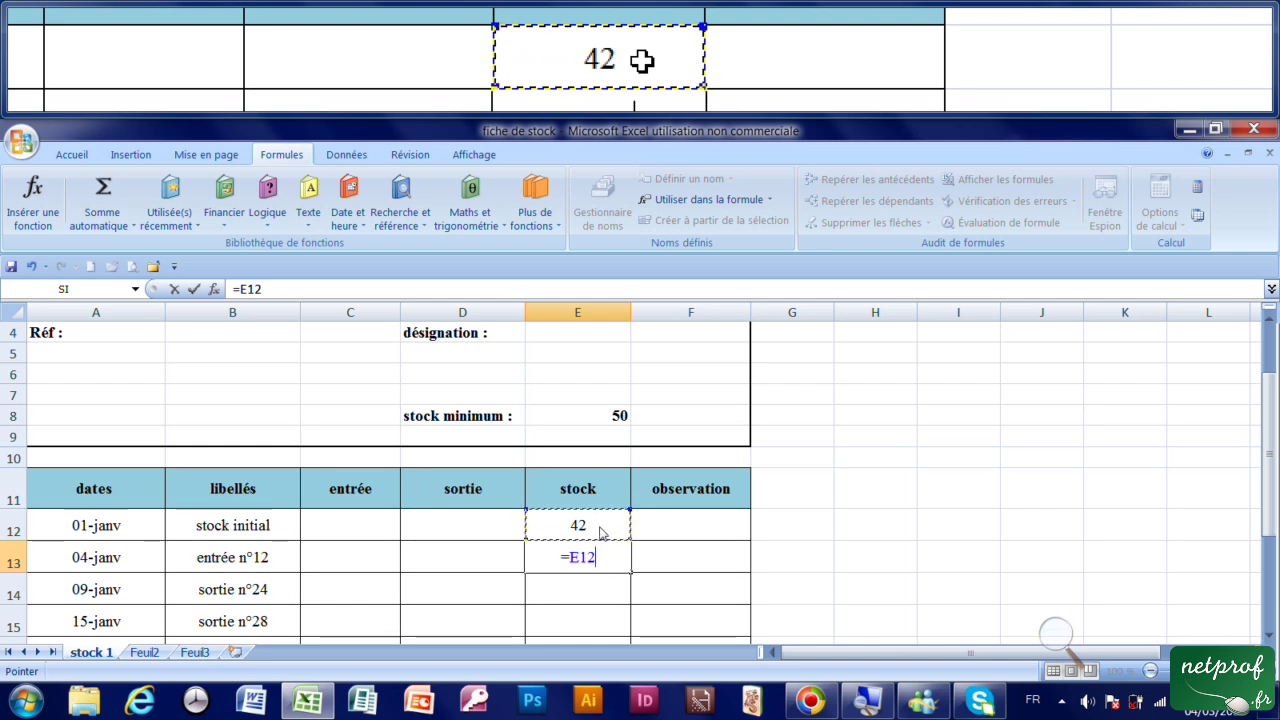
{"action": "type", "text": "+"}
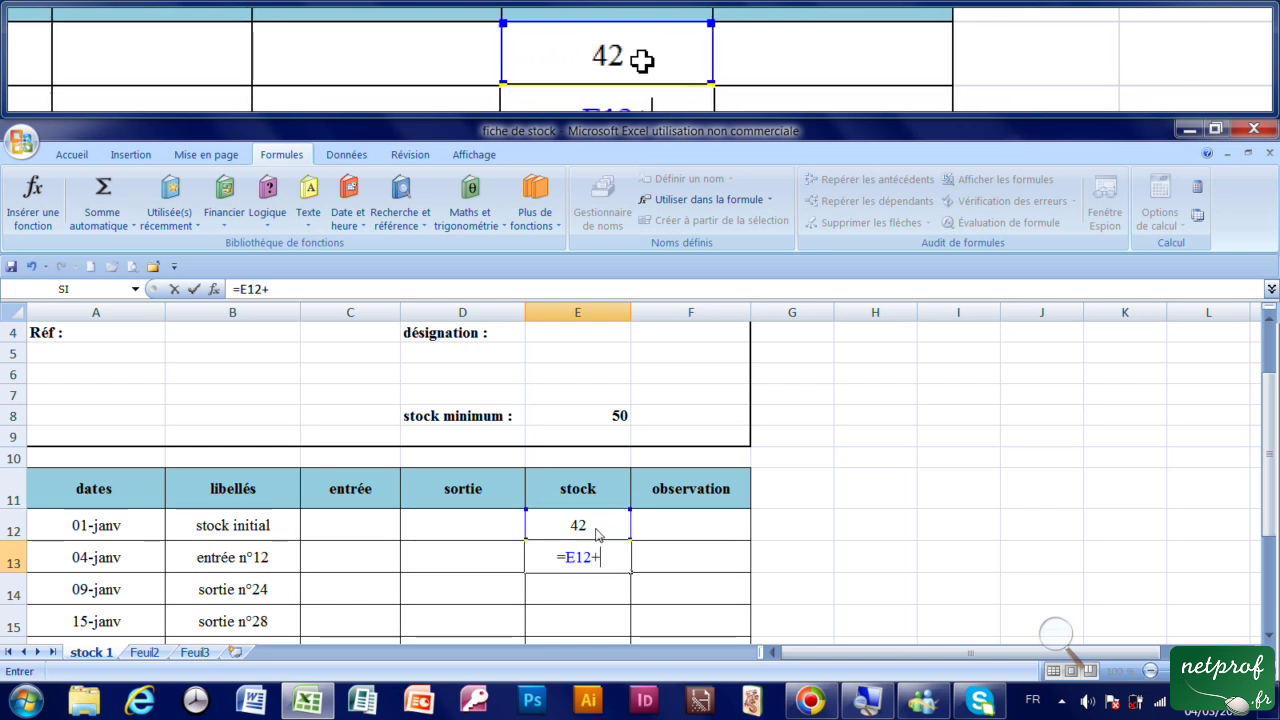
{"action": "left_click", "coordinate": [362, 570]}
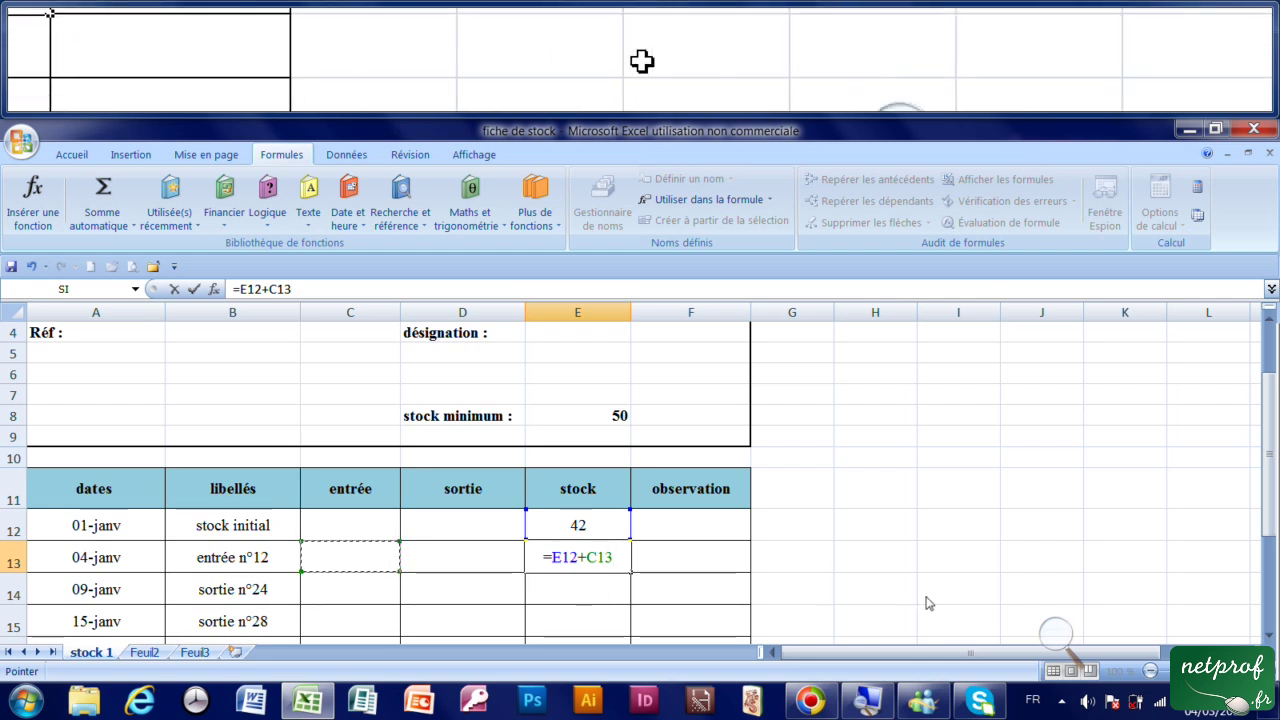
{"action": "type", "text": "-"}
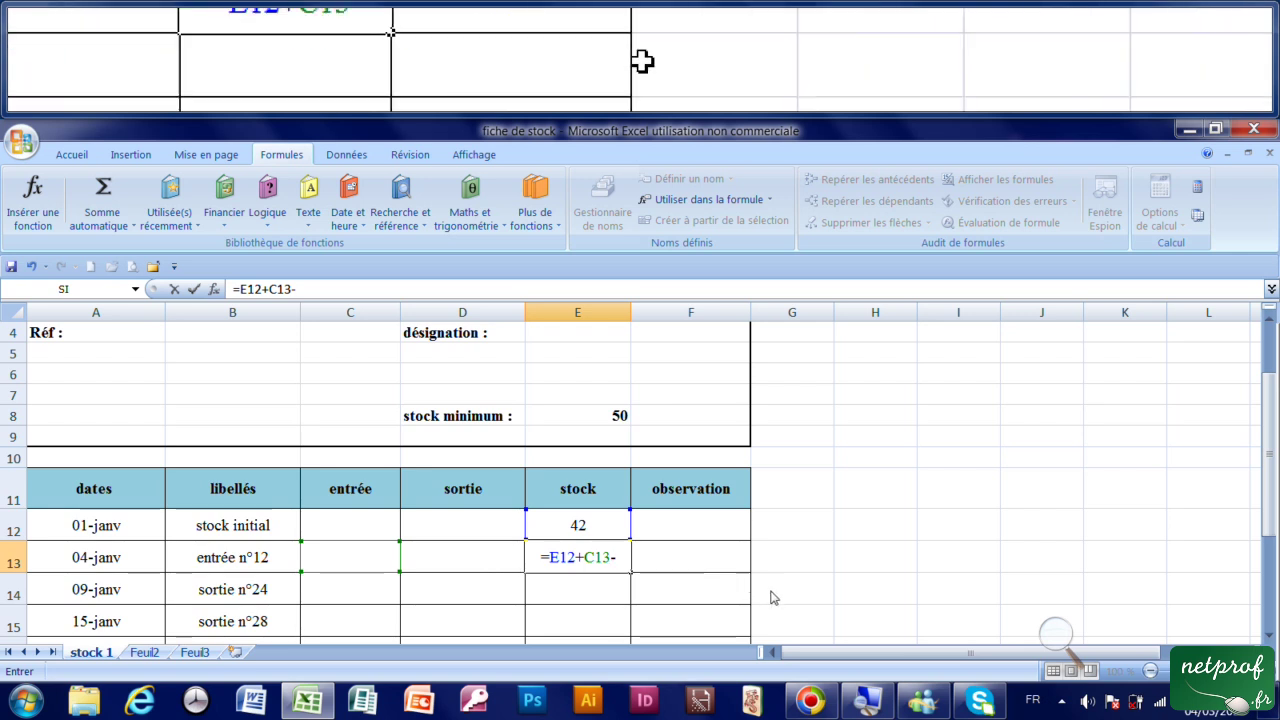
{"action": "left_click", "coordinate": [462, 563]}
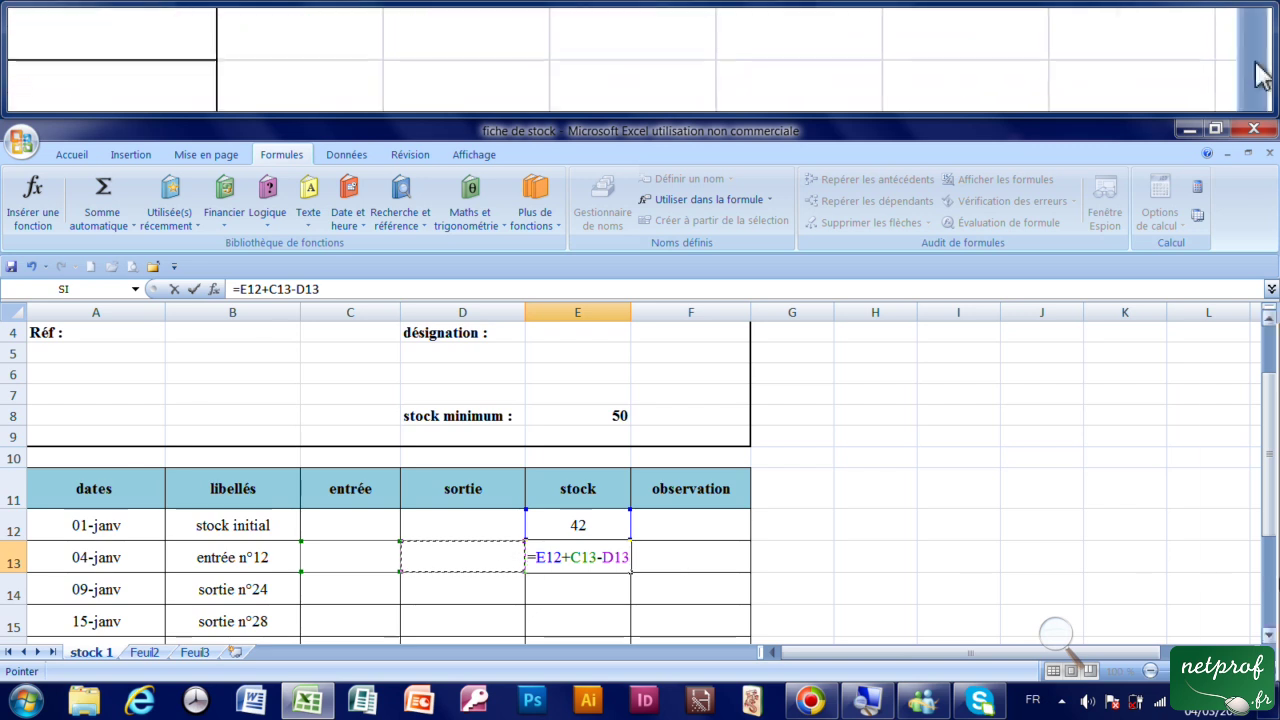
{"action": "mouse_move", "coordinate": [1277, 583]}
{"action": "key", "text": "Return"}
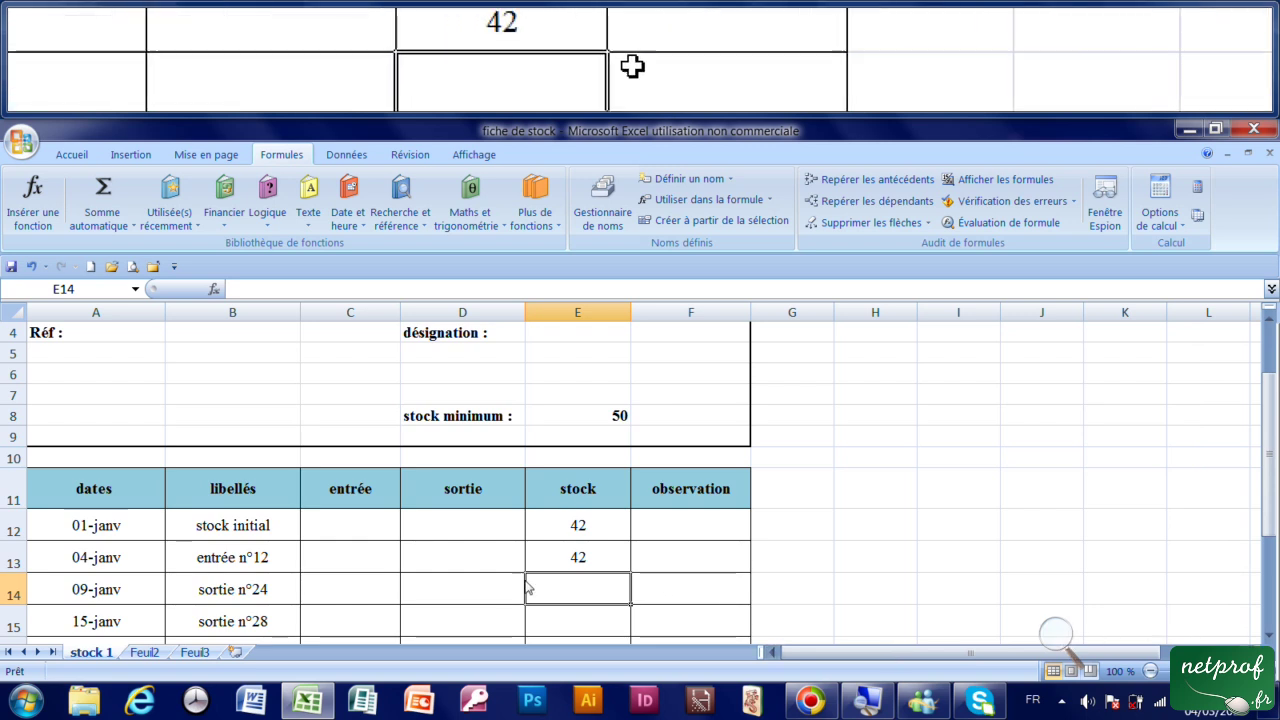
{"action": "left_click", "coordinate": [578, 568]}
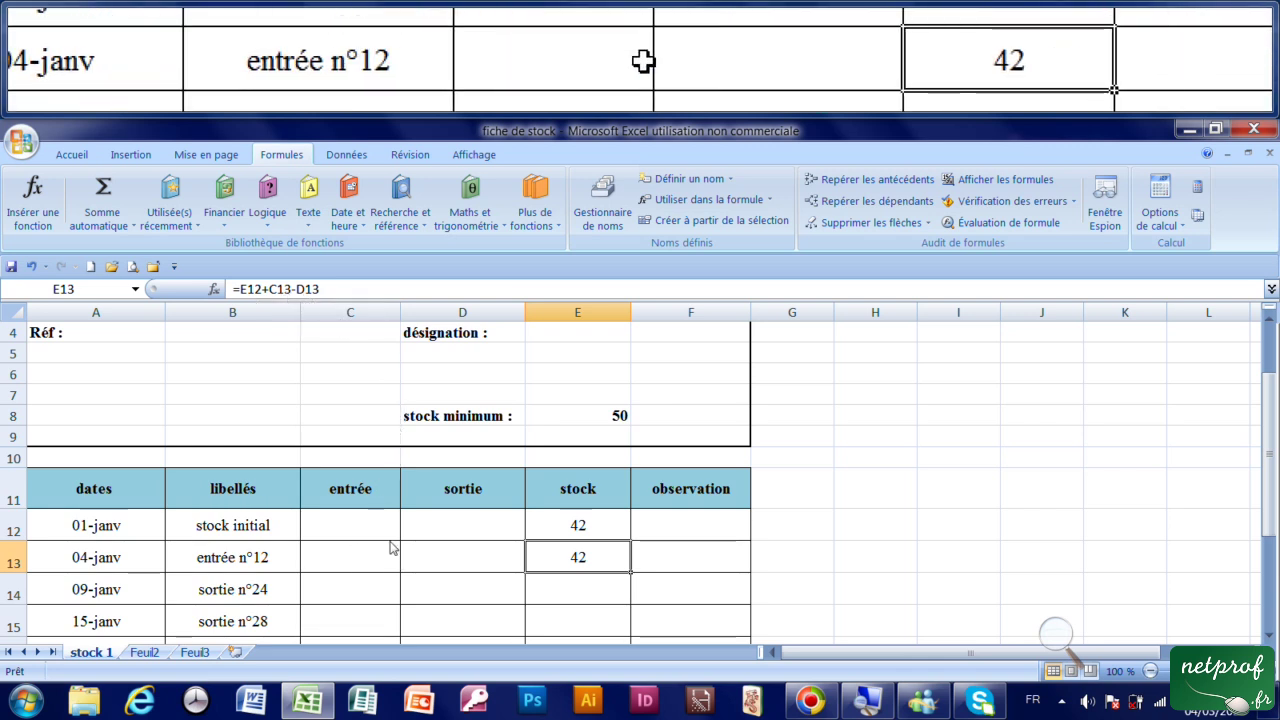
Step: Enter 30 as the entrée quantity for entrée n°12 in C13 and check the stock formula cell E13
{"action": "left_click", "coordinate": [336, 565]}
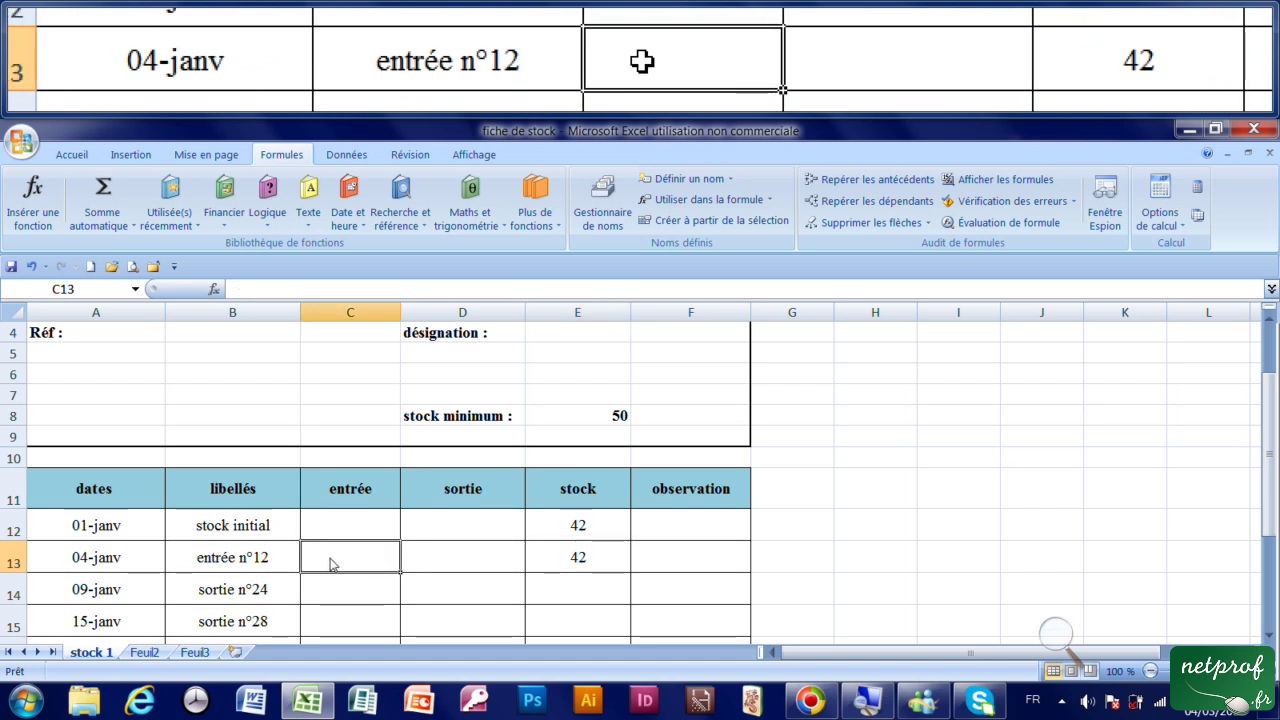
{"action": "type", "text": "30"}
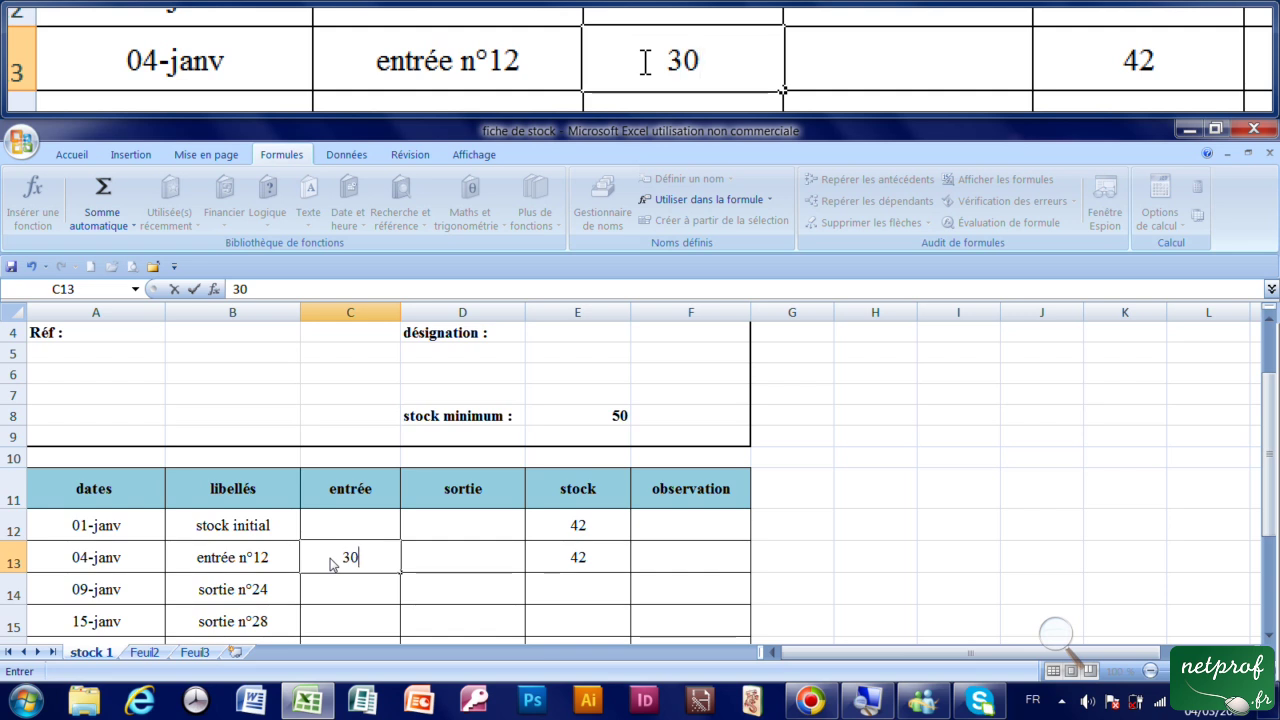
{"action": "key", "text": "Return"}
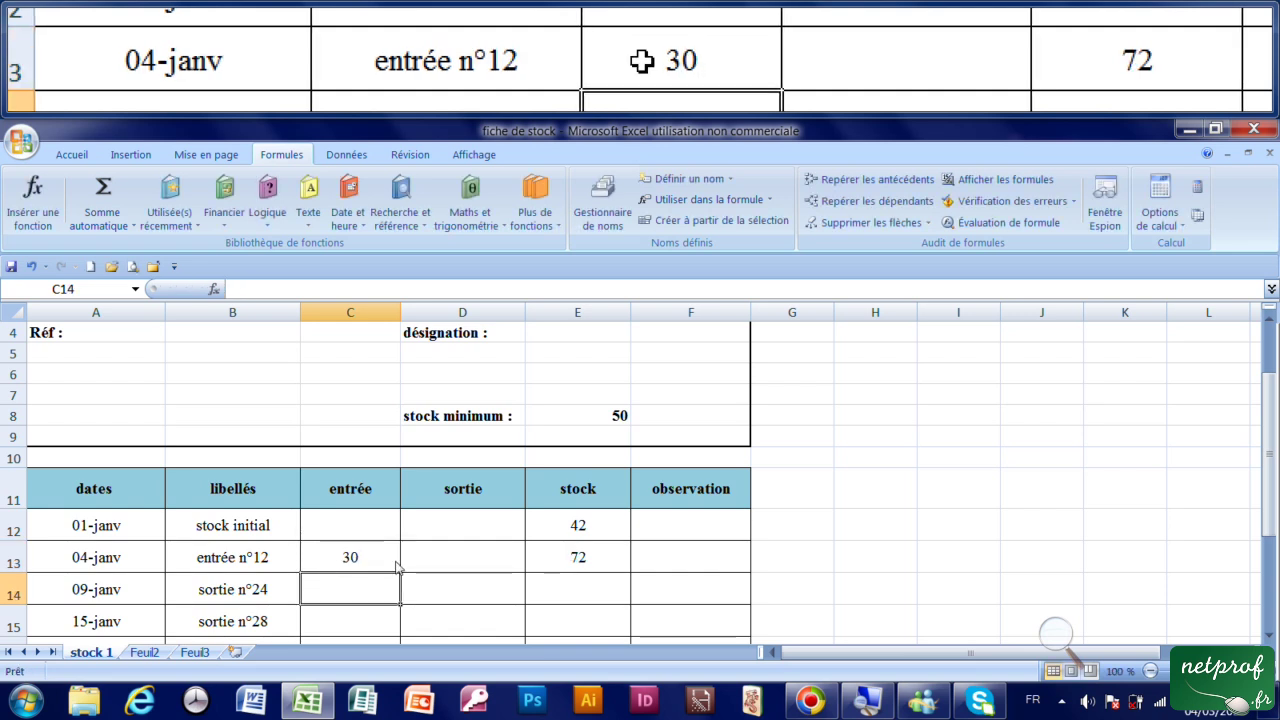
{"action": "left_click", "coordinate": [585, 568]}
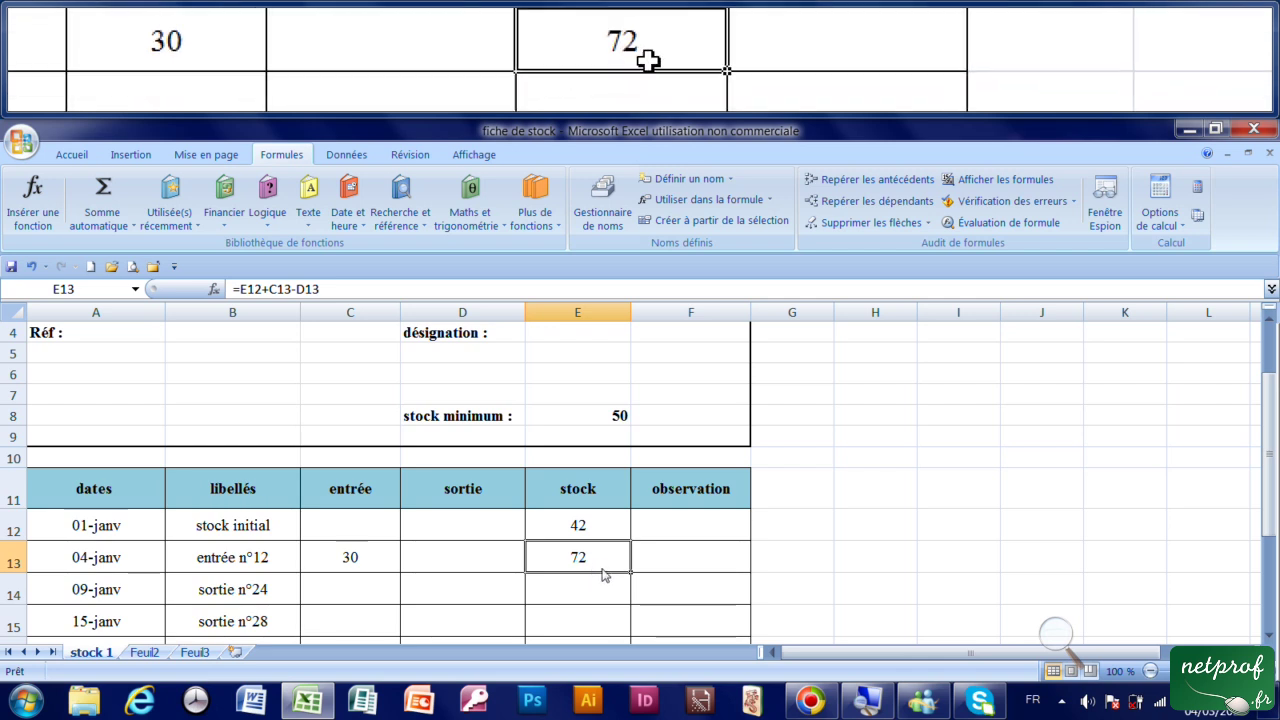
Step: Copy the stock formula from E13 down through E18 to cover all the remaining movement rows
{"action": "scroll", "coordinate": [603, 573], "scroll_direction": "down", "scroll_amount": 2}
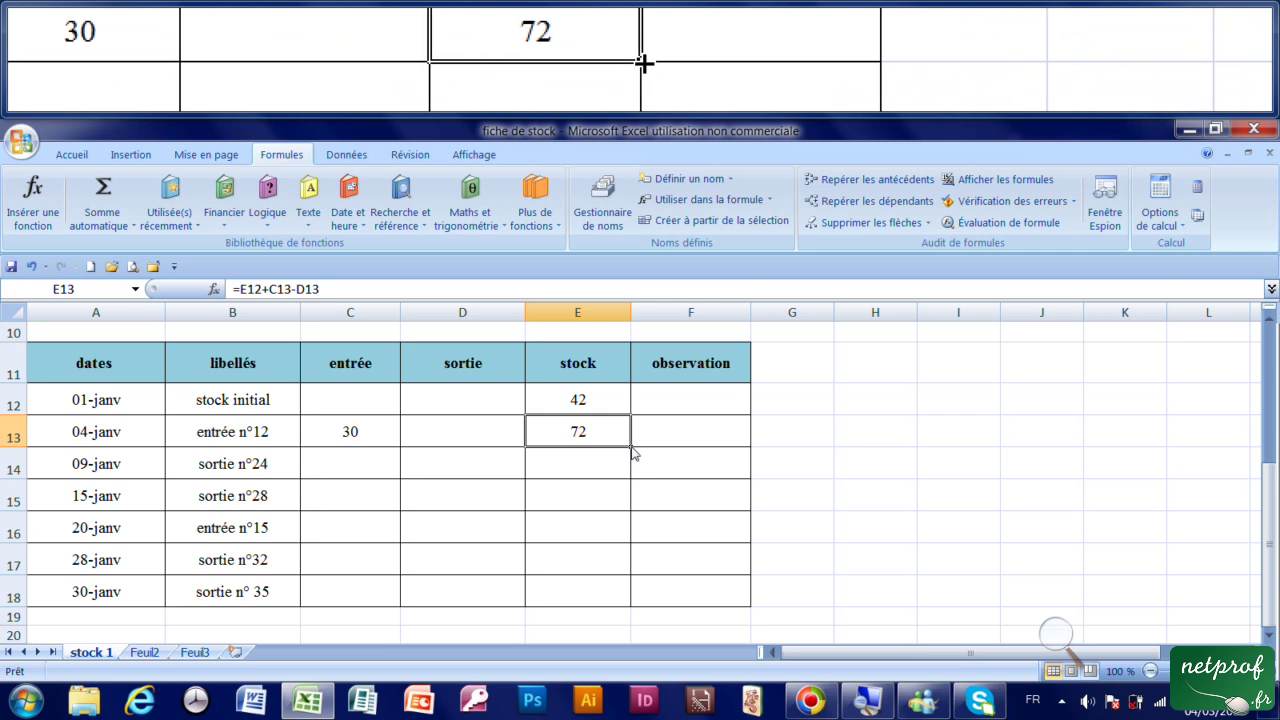
{"action": "left_click_drag", "start_coordinate": [633, 453], "coordinate": [630, 603]}
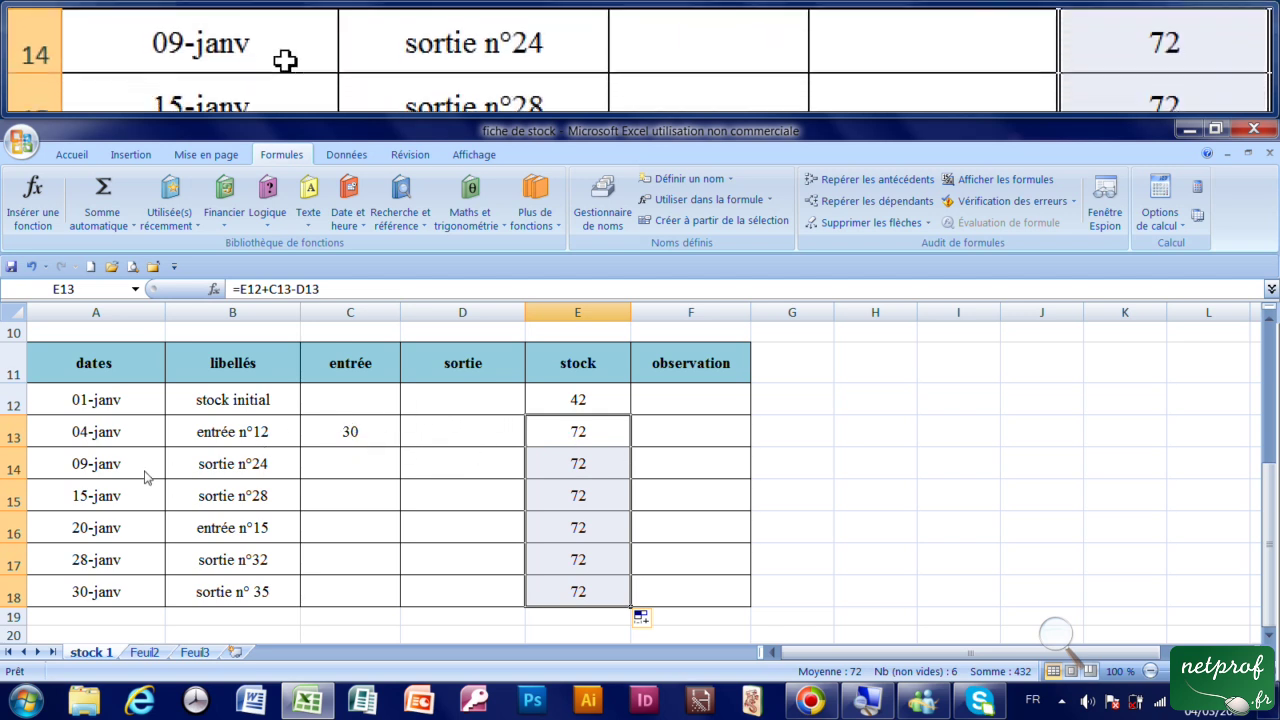
Step: Enter the sortie quantities 20 for sortie n°24 in D14 and 8 for sortie n°28 in D15
{"action": "left_click", "coordinate": [476, 475]}
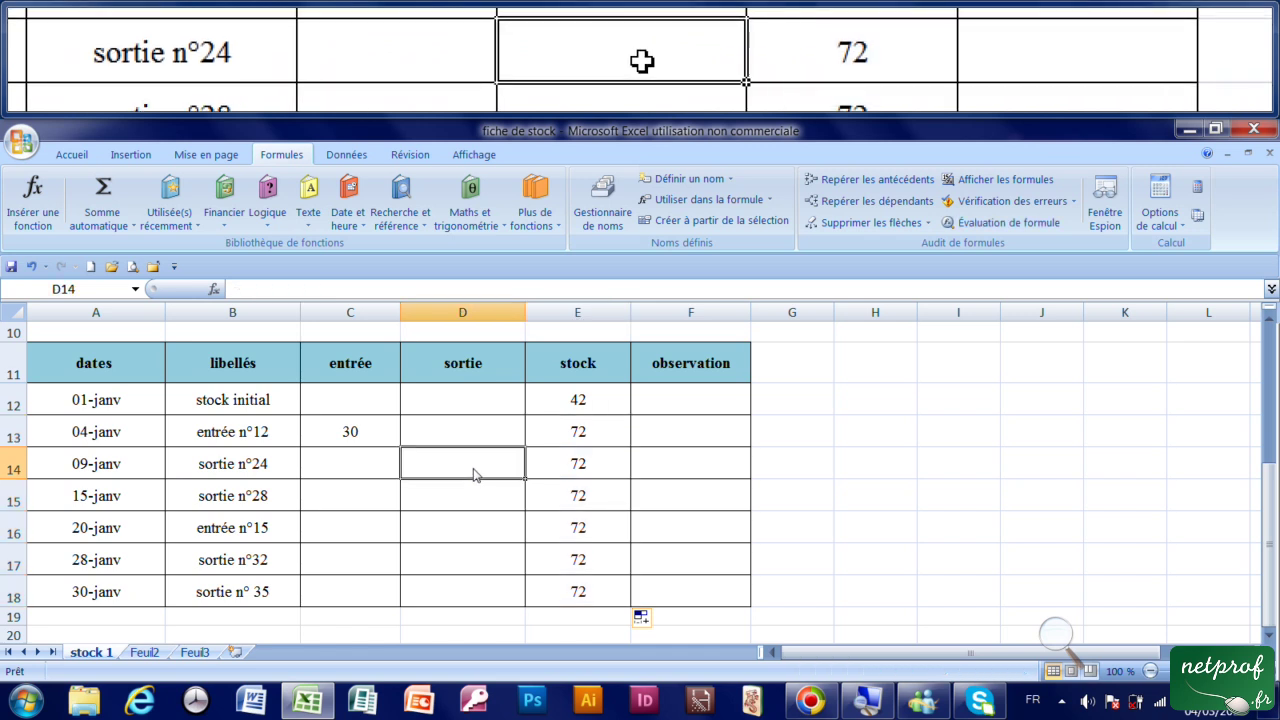
{"action": "type", "text": "20"}
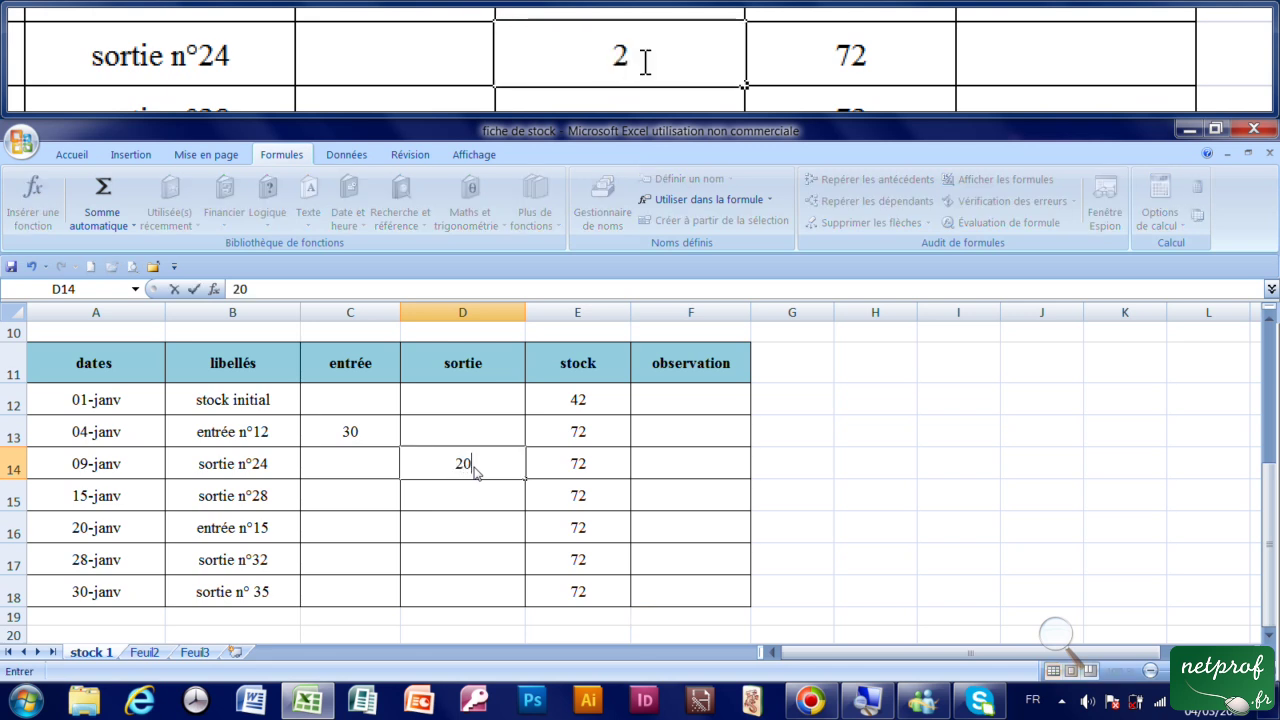
{"action": "key", "text": "Return"}
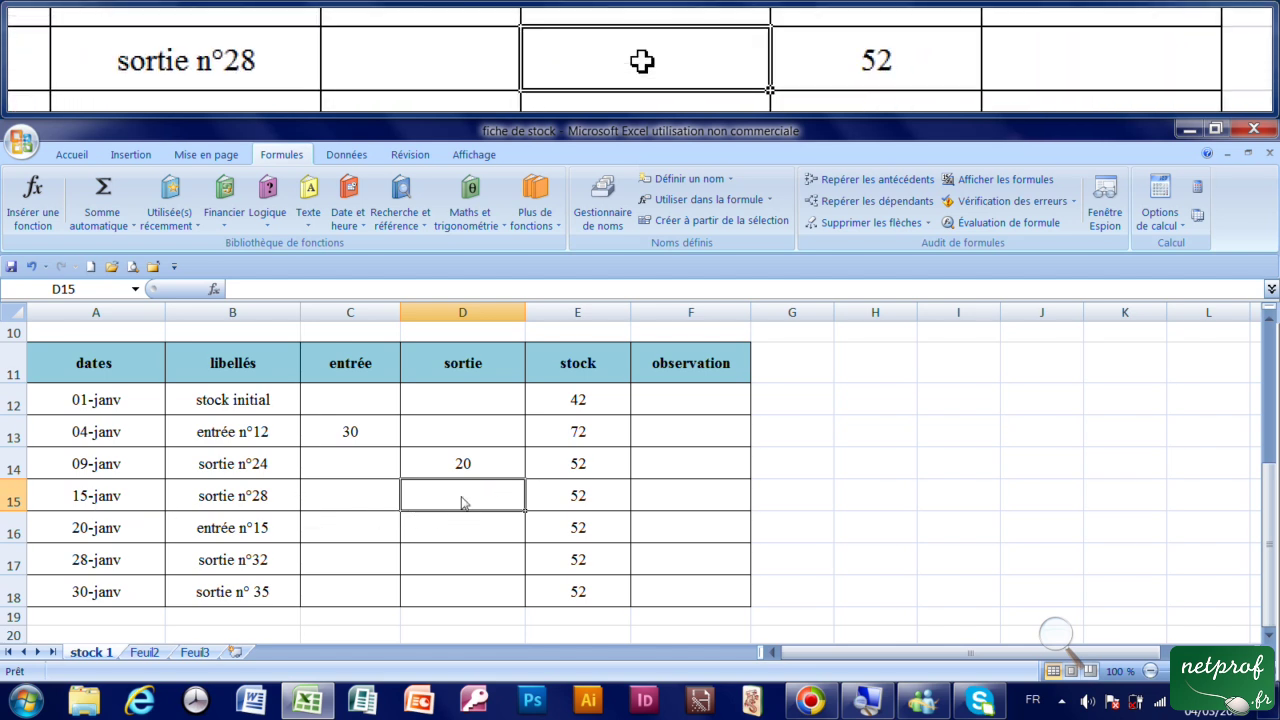
{"action": "type", "text": "8"}
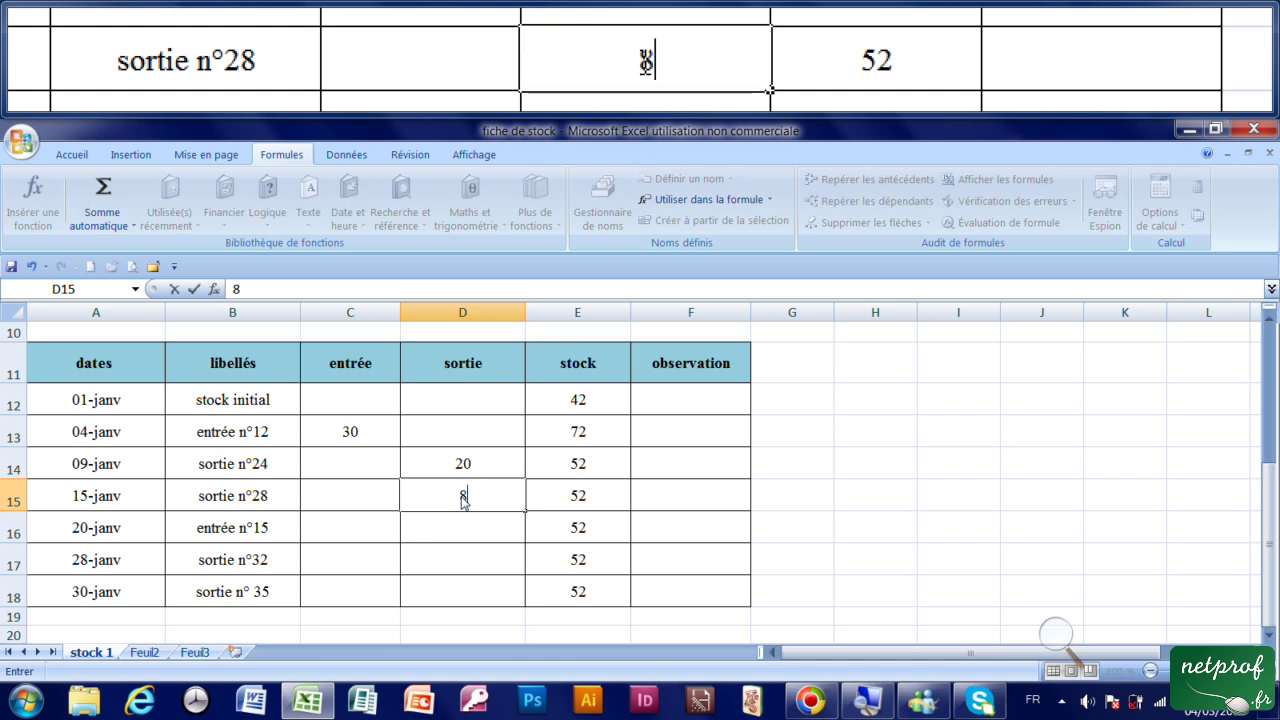
{"action": "key", "text": "Return"}
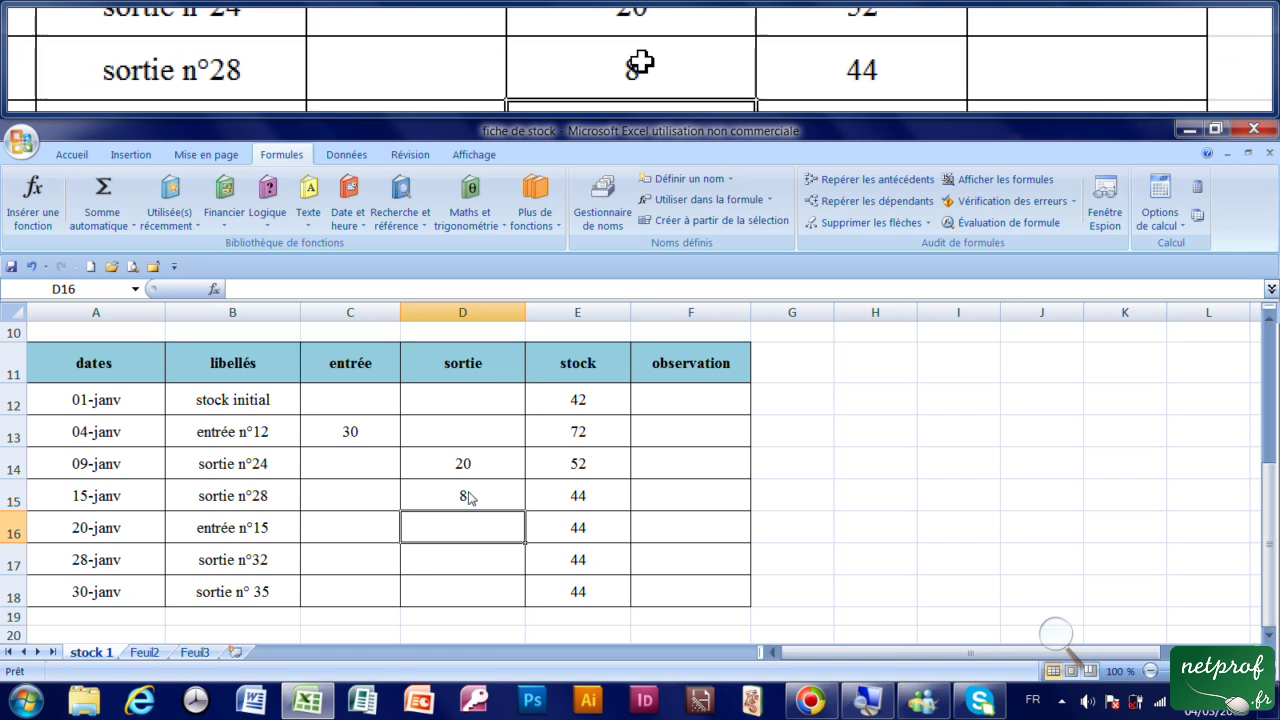
Step: Enter 30 as the entrée quantity for entrée n°15 in C16
{"action": "left_click", "coordinate": [350, 535]}
{"action": "type", "text": "30"}
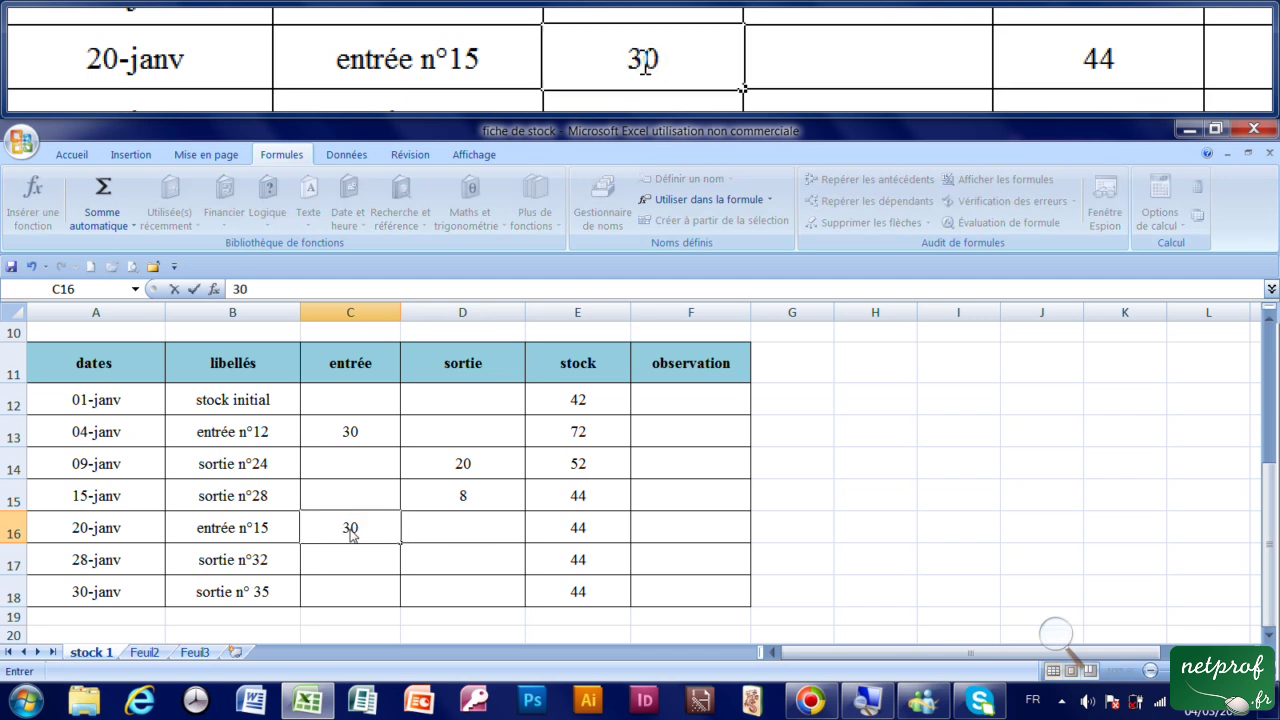
{"action": "key", "text": "Return"}
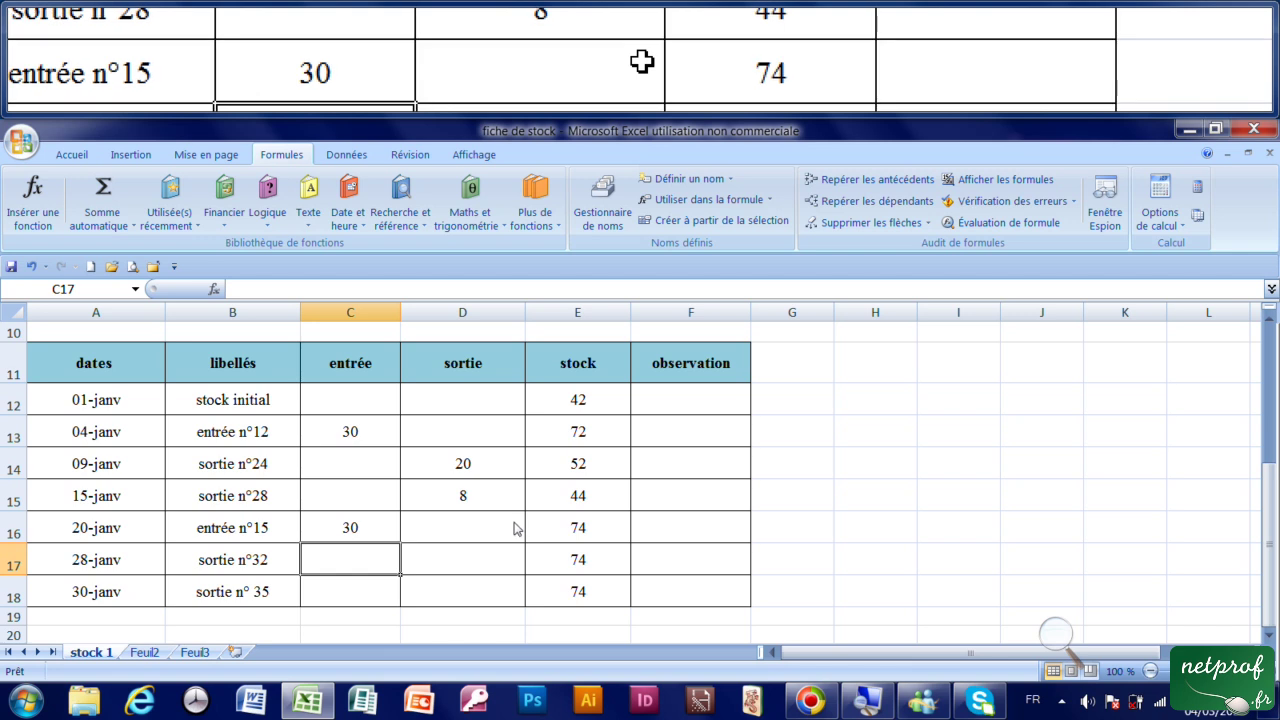
Step: Enter the sortie quantities 4 for sortie n°32 in D17 and 12 for sortie n° 35 in D18
{"action": "left_click", "coordinate": [487, 567]}
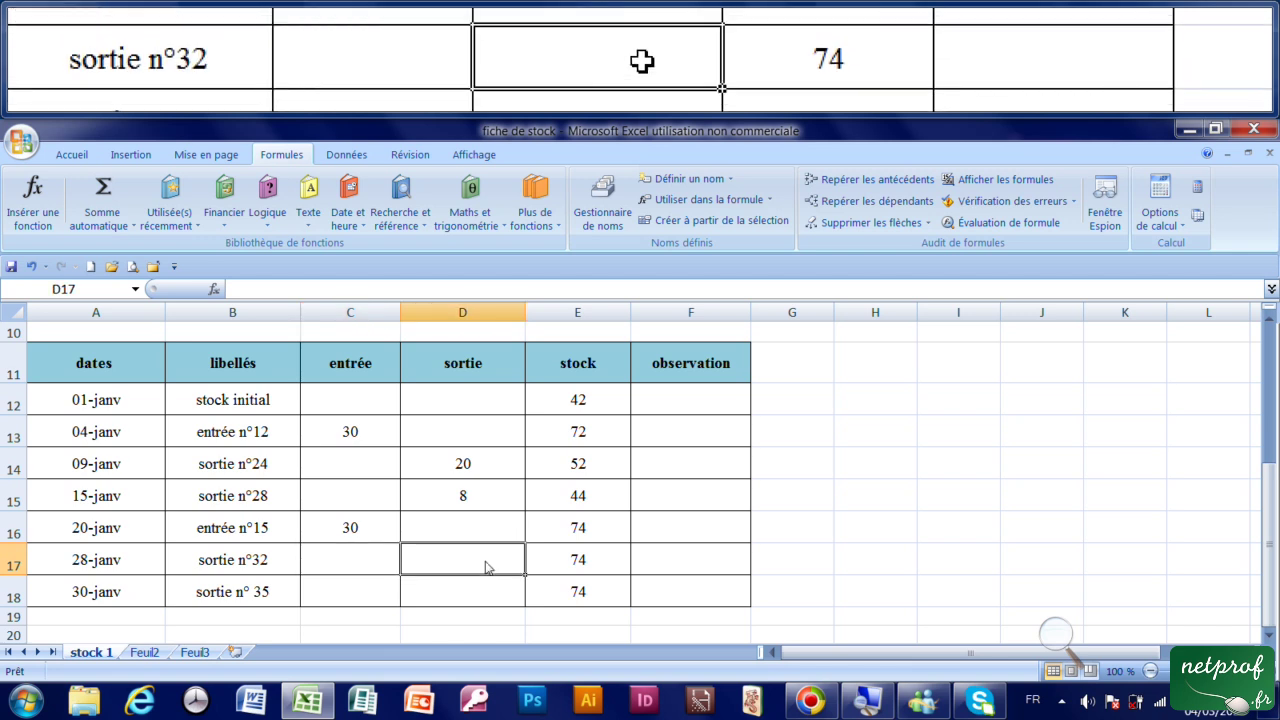
{"action": "type", "text": "4"}
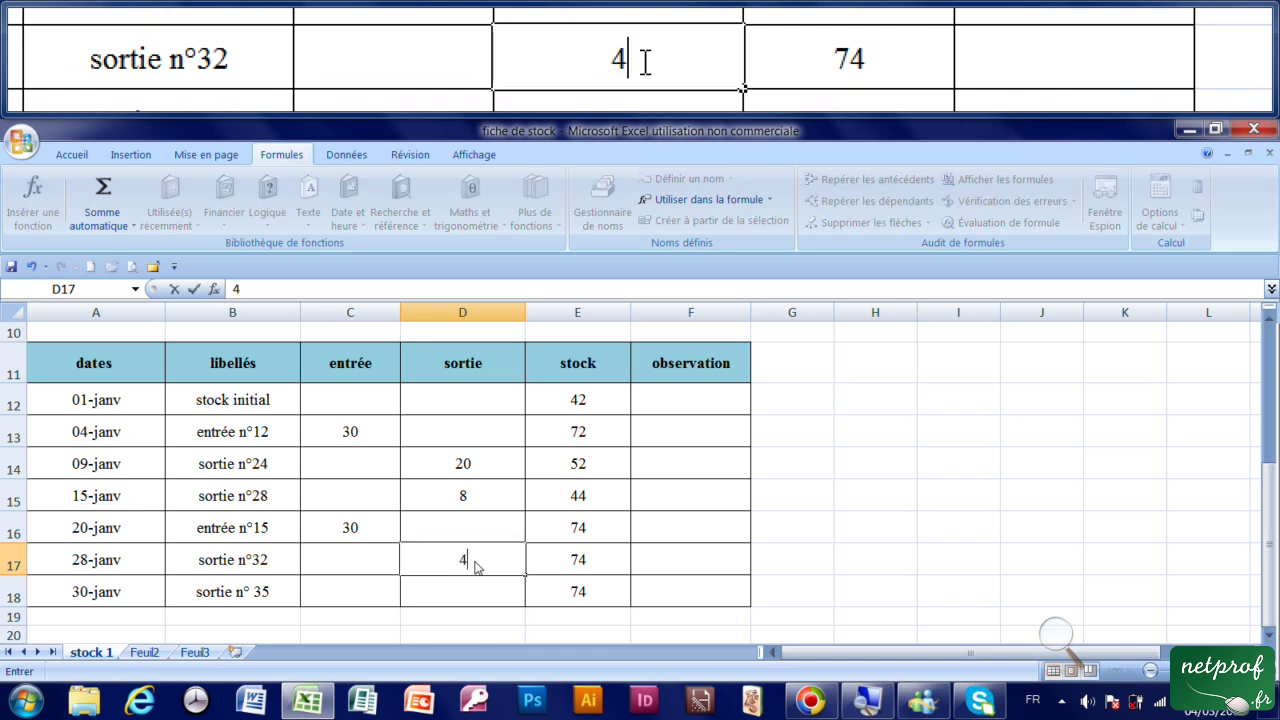
{"action": "key", "text": "Return"}
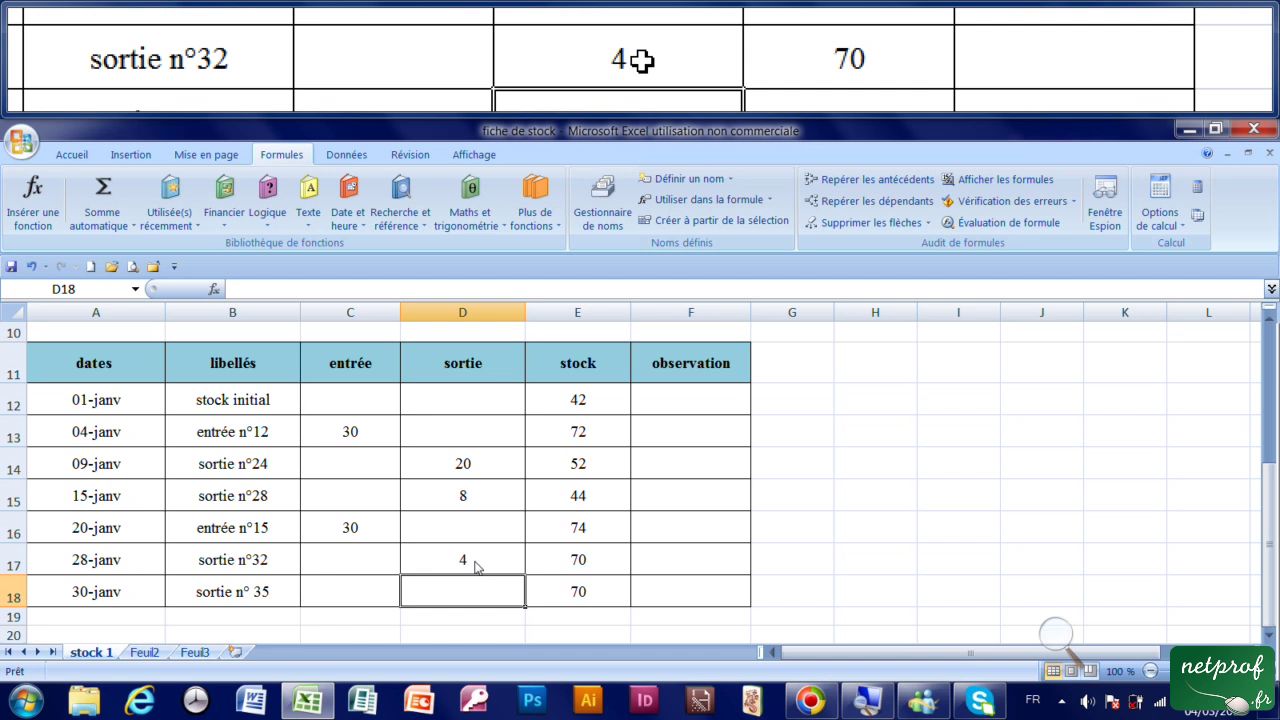
{"action": "type", "text": "12"}
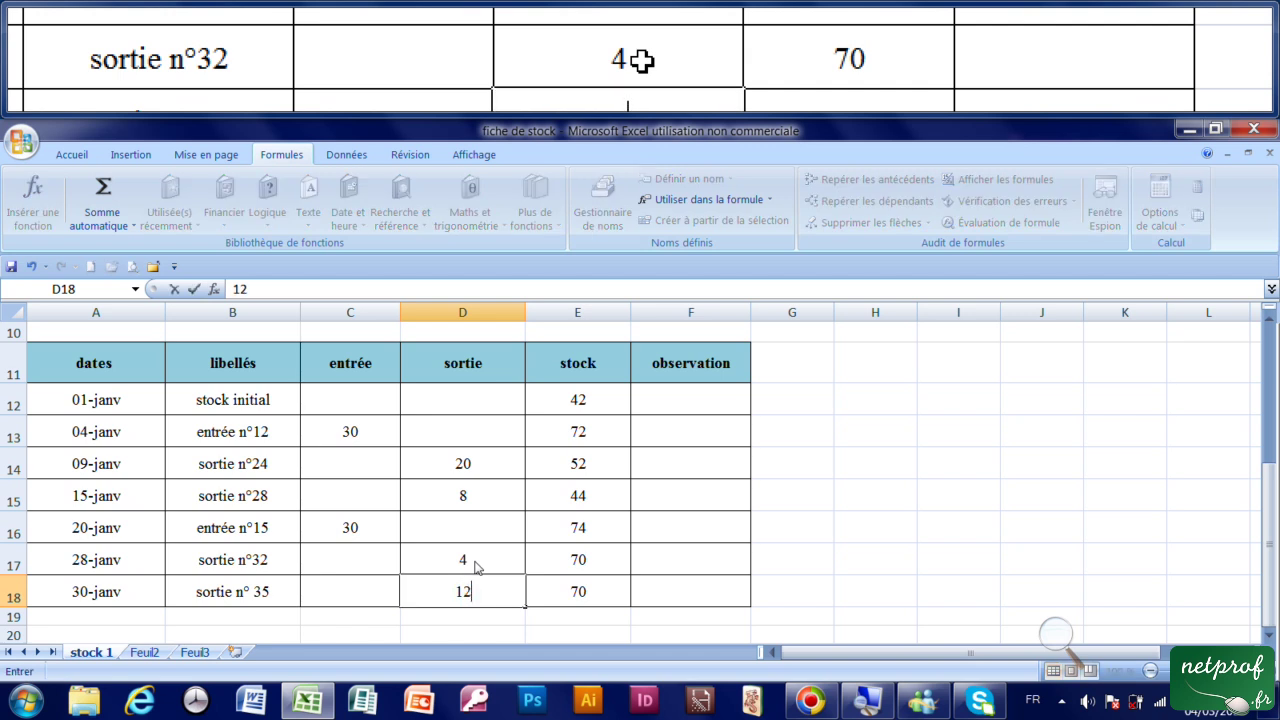
{"action": "key", "text": "Return"}
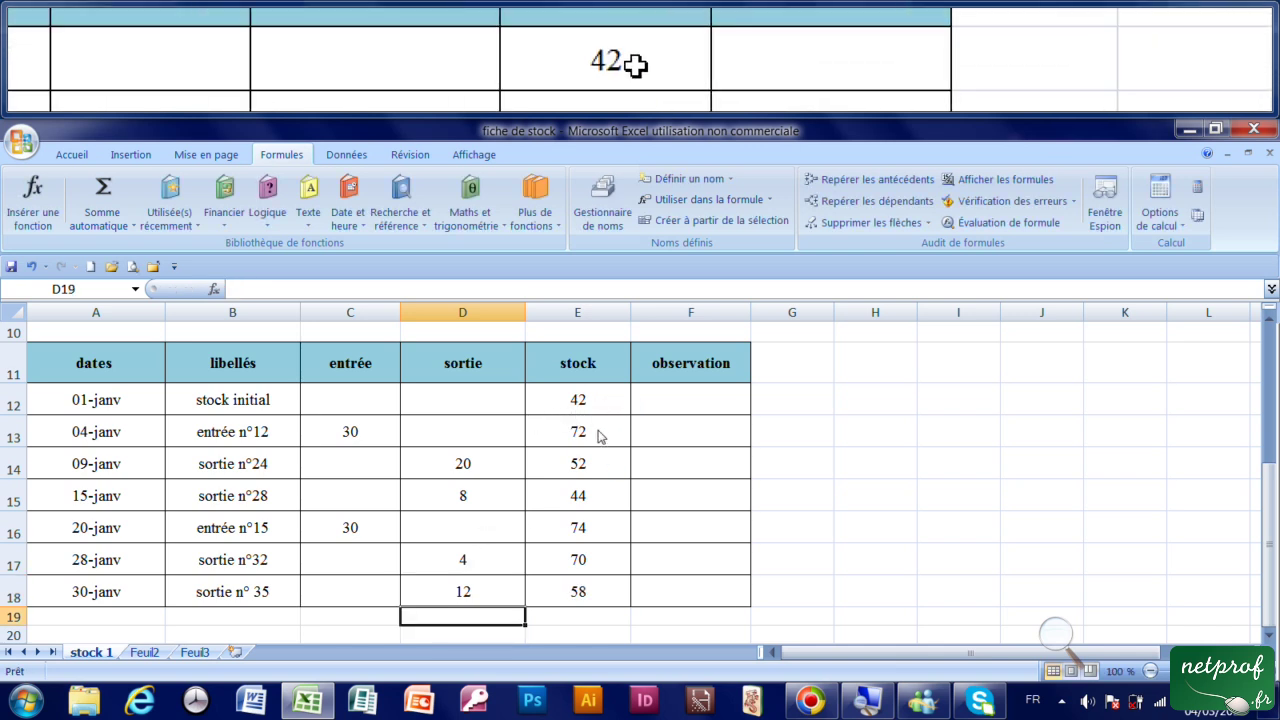
Step: Insert the SI function in observation cell F12 with the logical test E12<mini, comparing the initial stock with the minimum stock
{"action": "scroll", "coordinate": [660, 486], "scroll_direction": "up", "scroll_amount": 1}
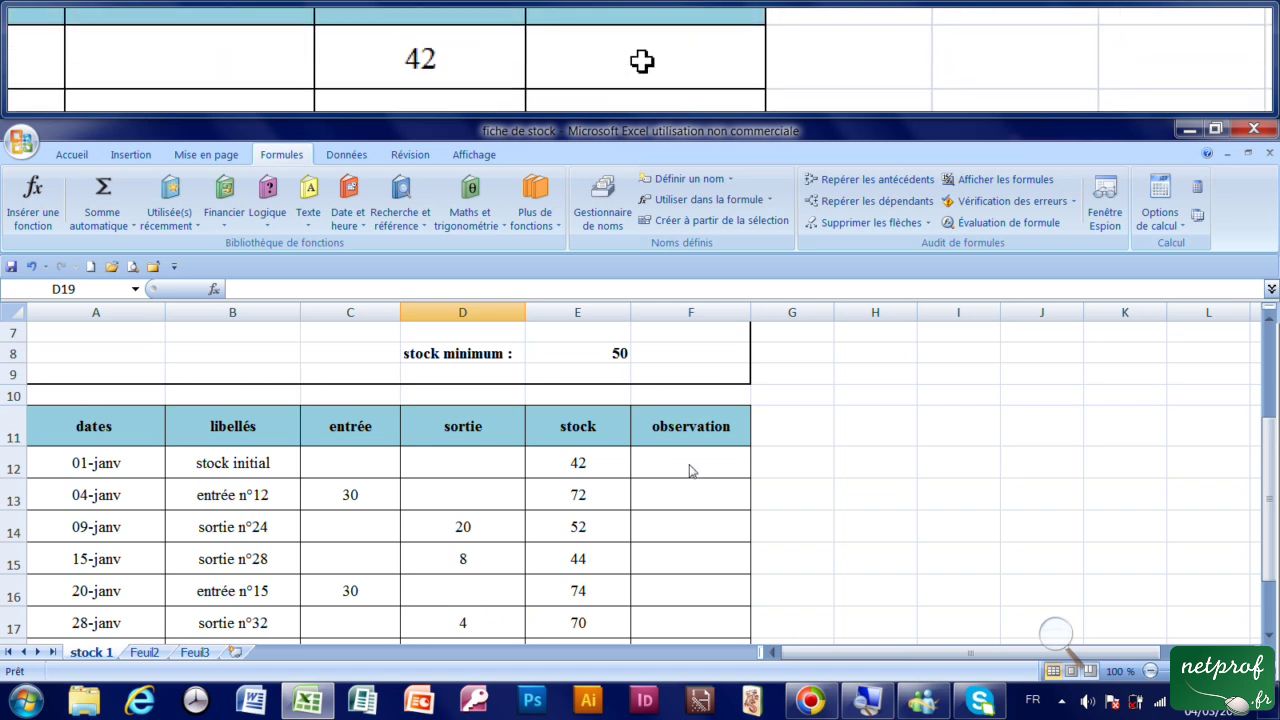
{"action": "left_click", "coordinate": [689, 471]}
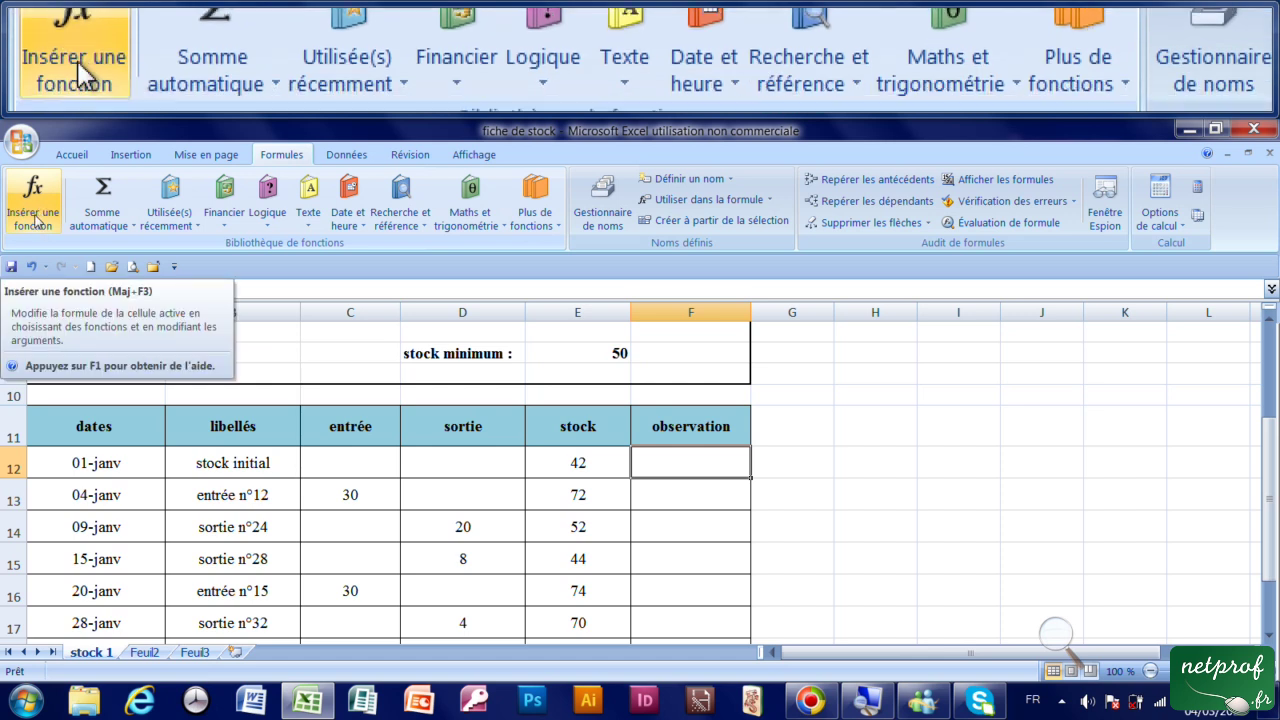
{"action": "left_click", "coordinate": [35, 220]}
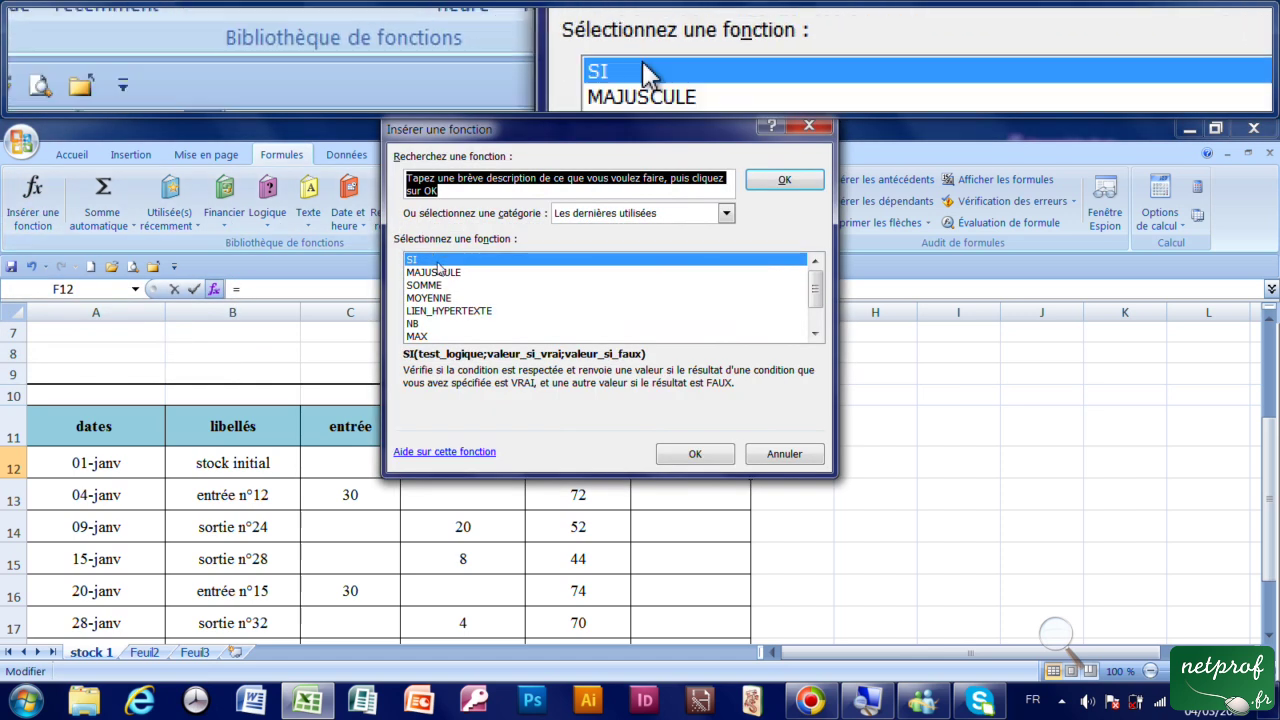
{"action": "left_click", "coordinate": [434, 262]}
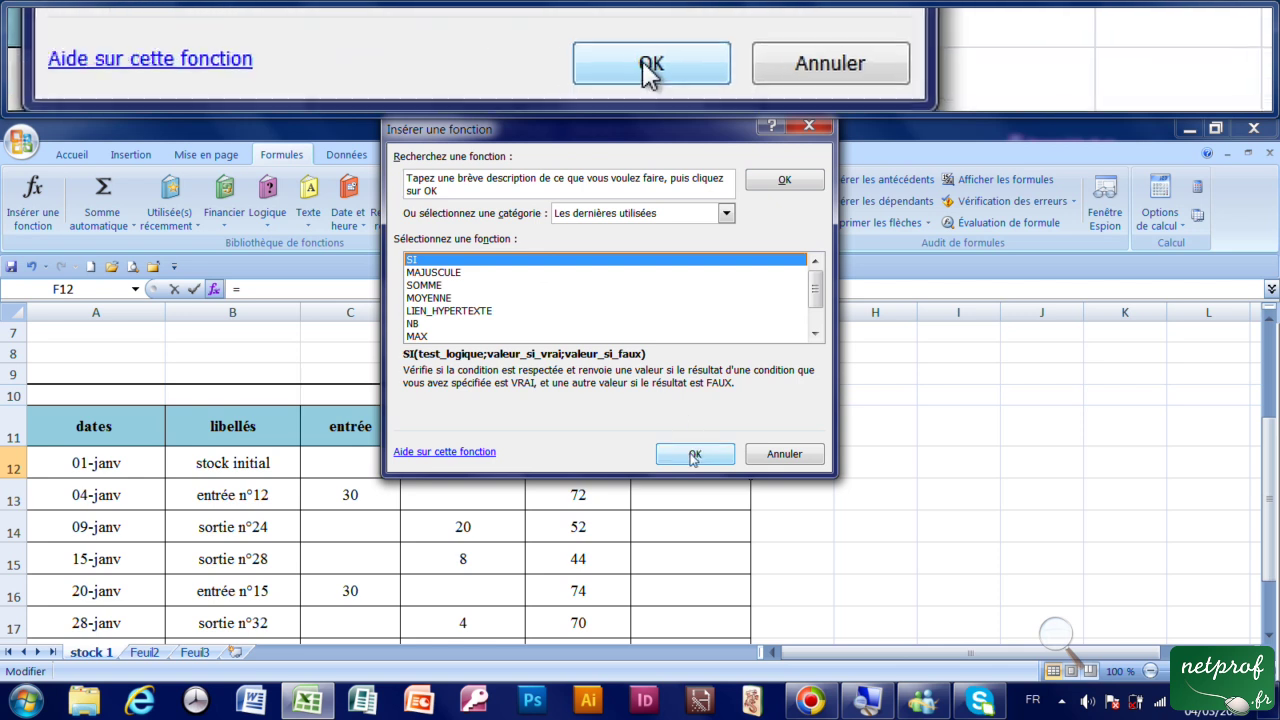
{"action": "left_click", "coordinate": [694, 456]}
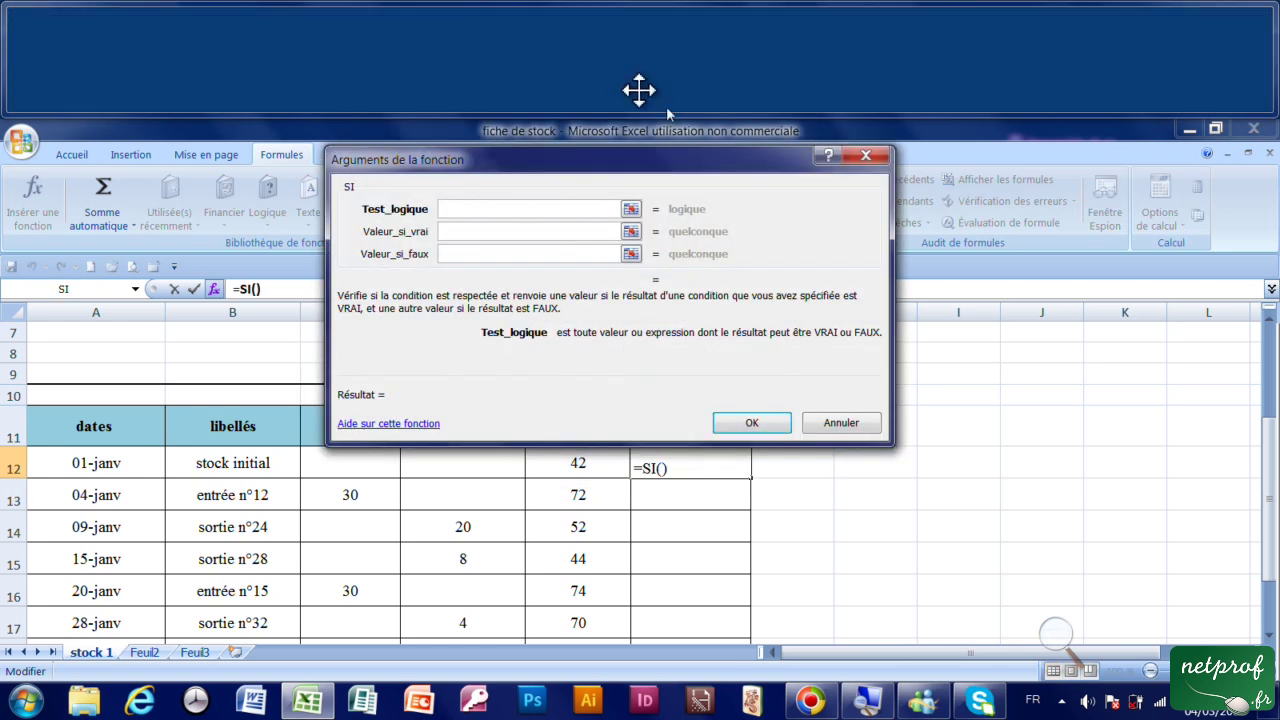
{"action": "left_click_drag", "start_coordinate": [659, 152], "coordinate": [1033, 152]}
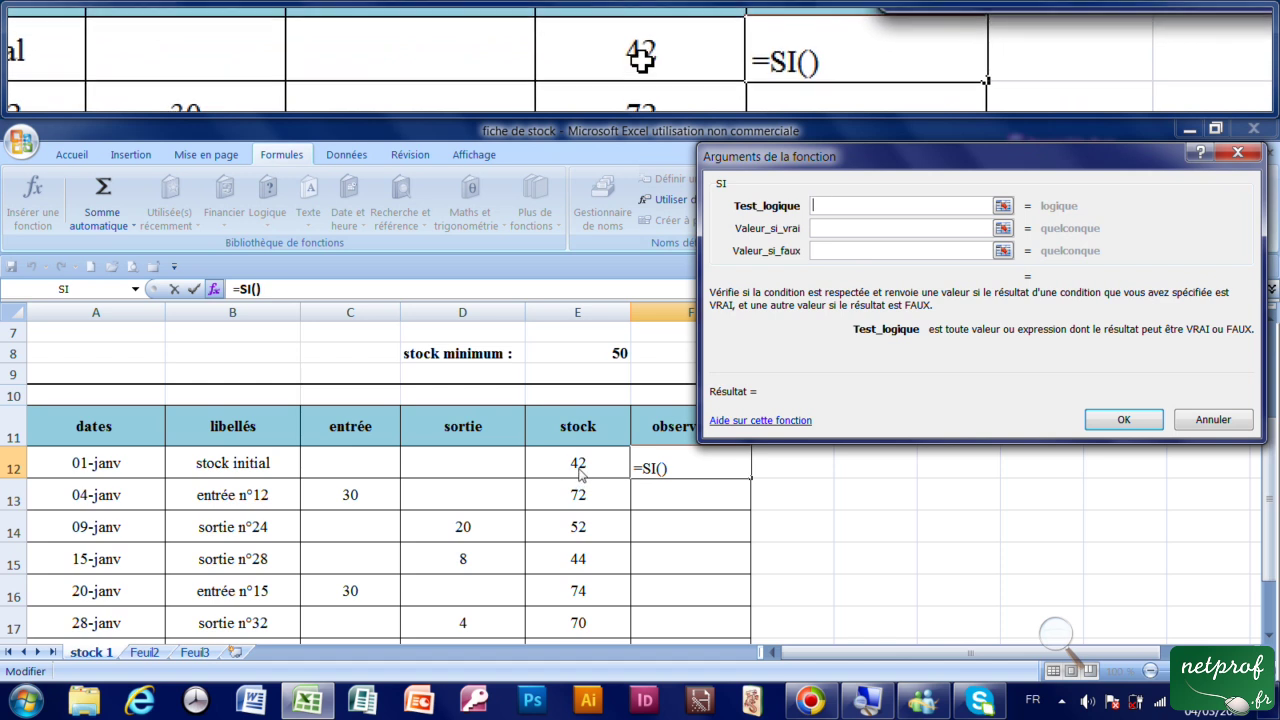
{"action": "left_click", "coordinate": [580, 472]}
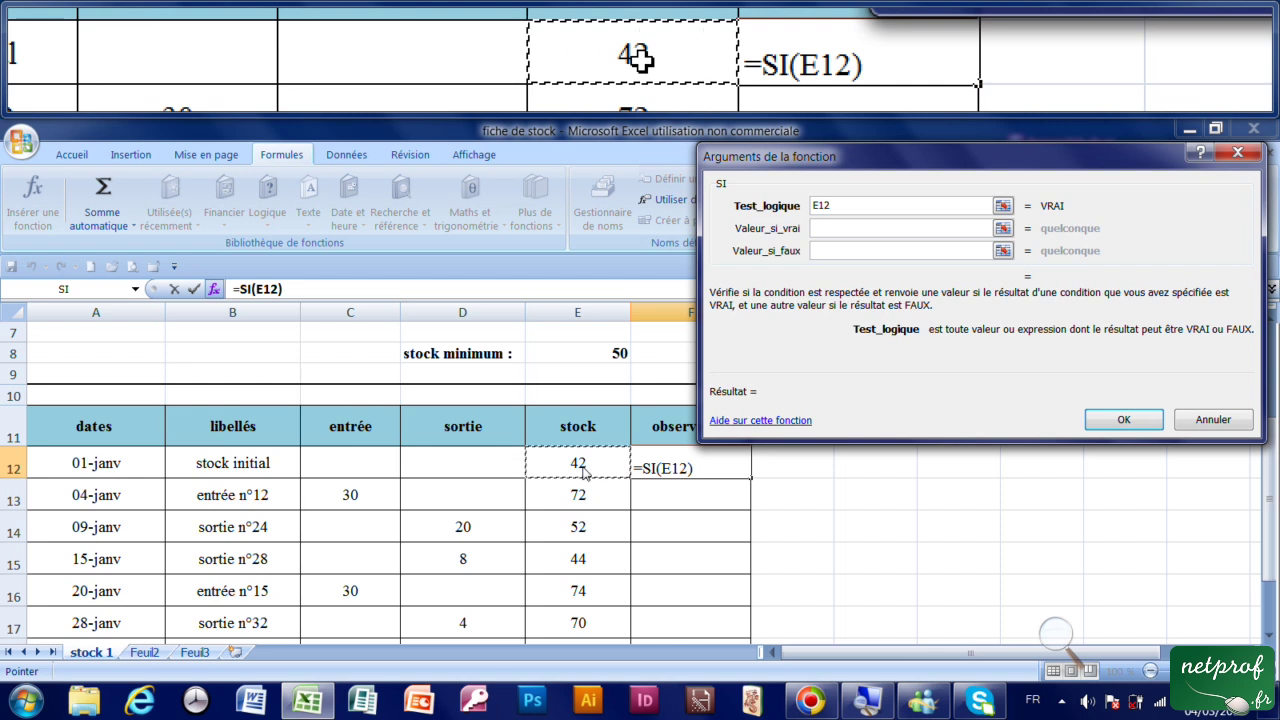
{"action": "type", "text": "<"}
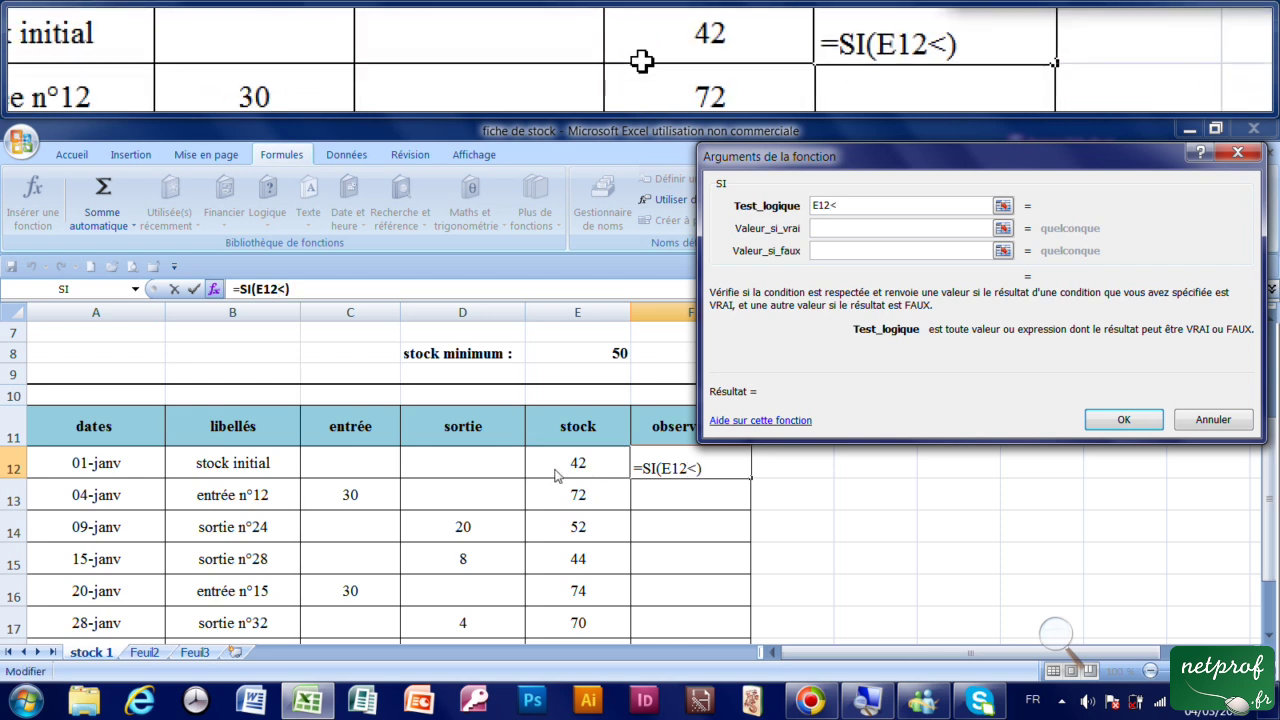
{"action": "left_click", "coordinate": [601, 361]}
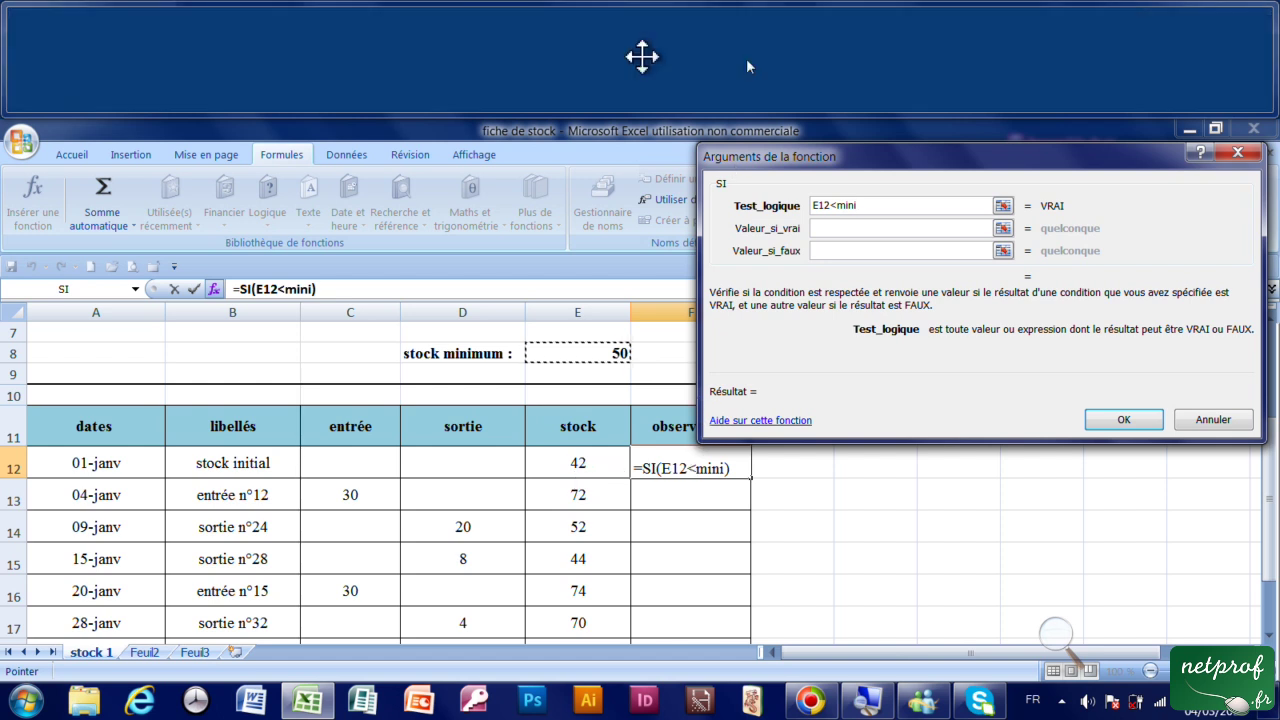
Step: Complete the SI function in F12 with "commander" as the value if true and "stock bon" as the value if false
{"action": "left_click", "coordinate": [868, 228]}
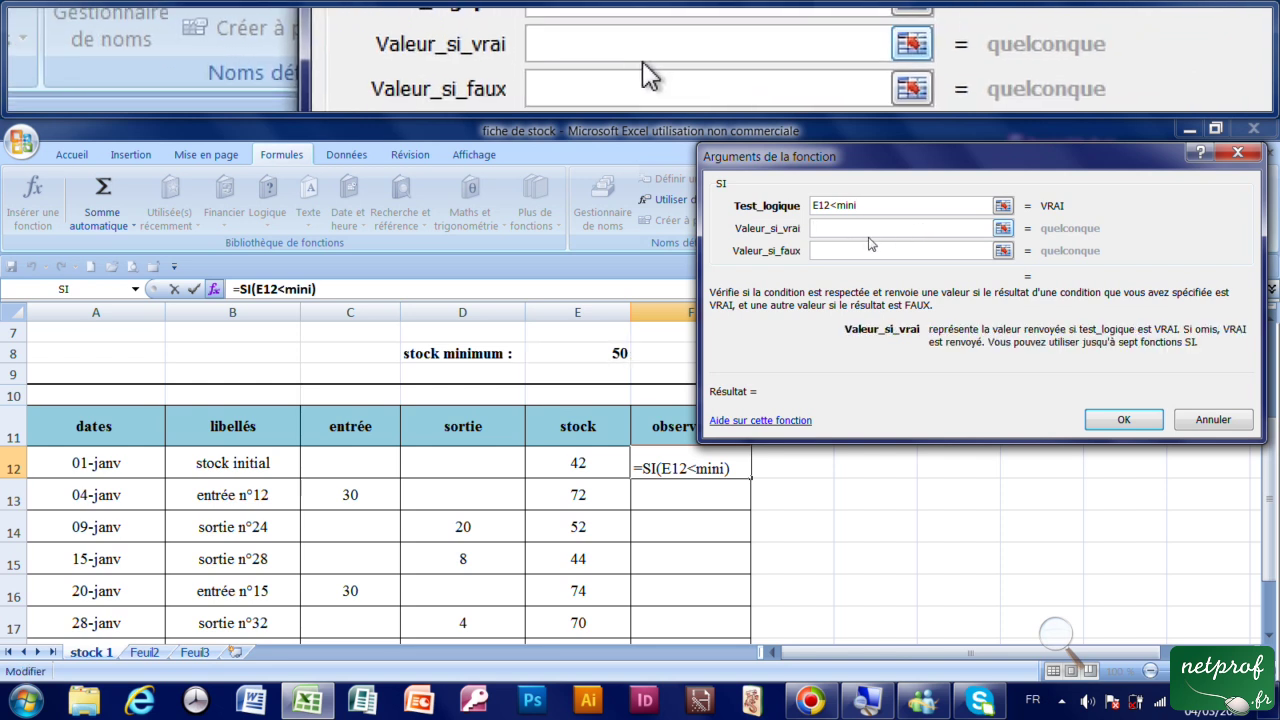
{"action": "type", "text": "c"}
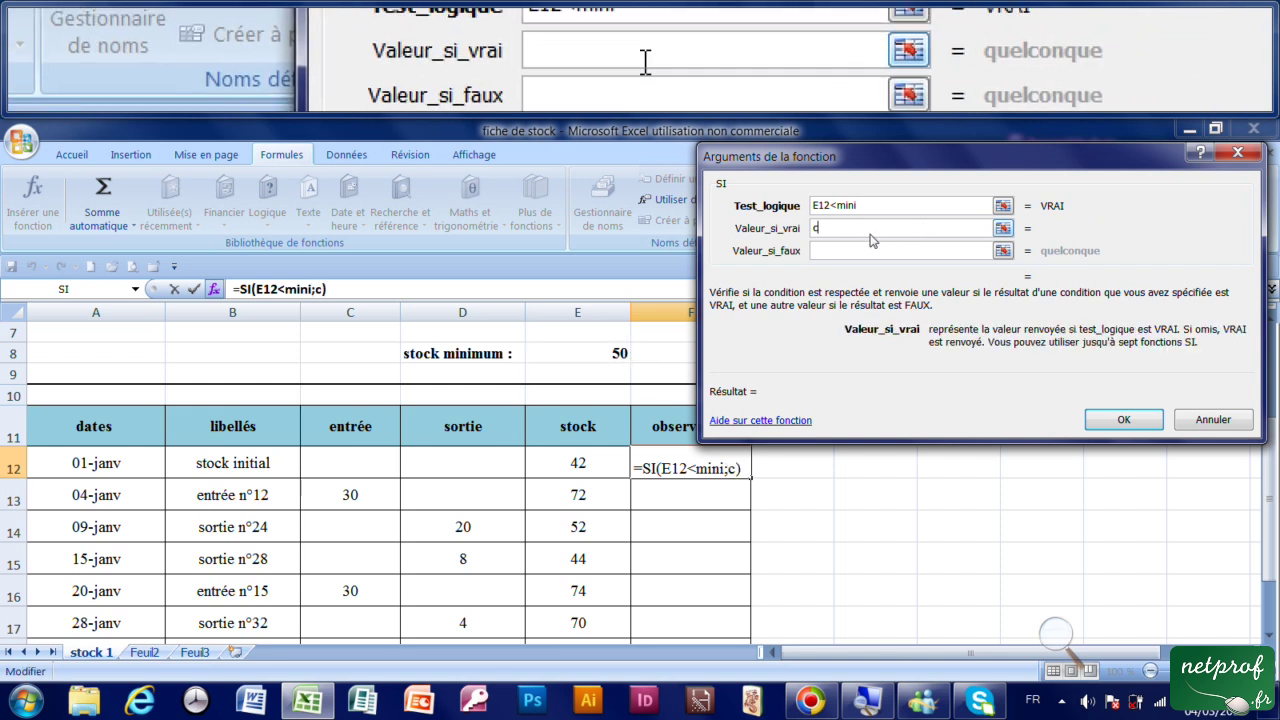
{"action": "type", "text": "ommander"}
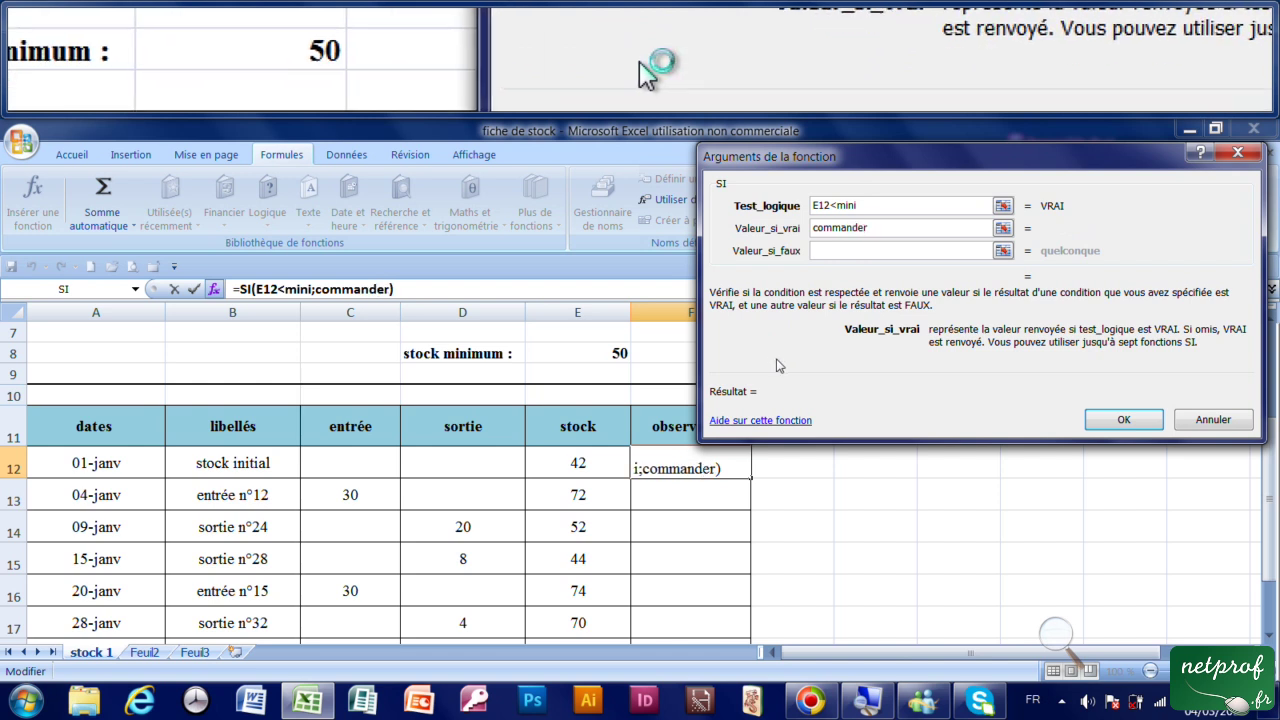
{"action": "left_click", "coordinate": [829, 252]}
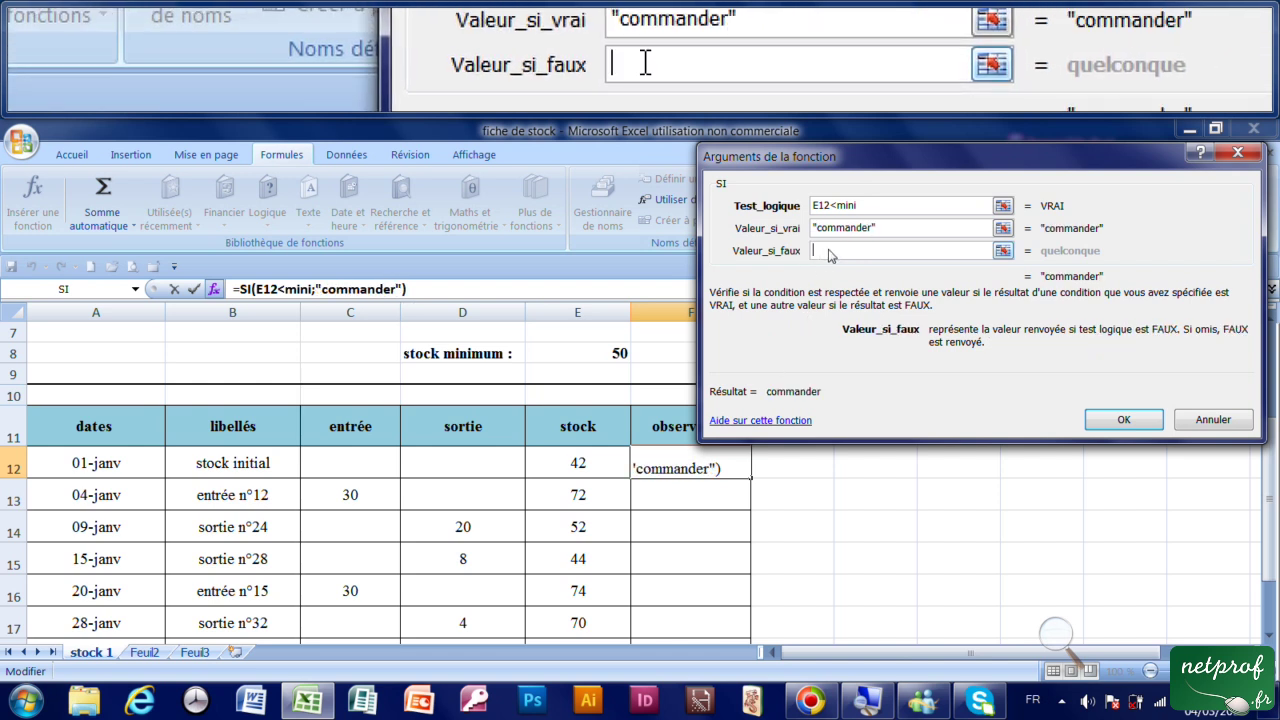
{"action": "type", "text": "s"}
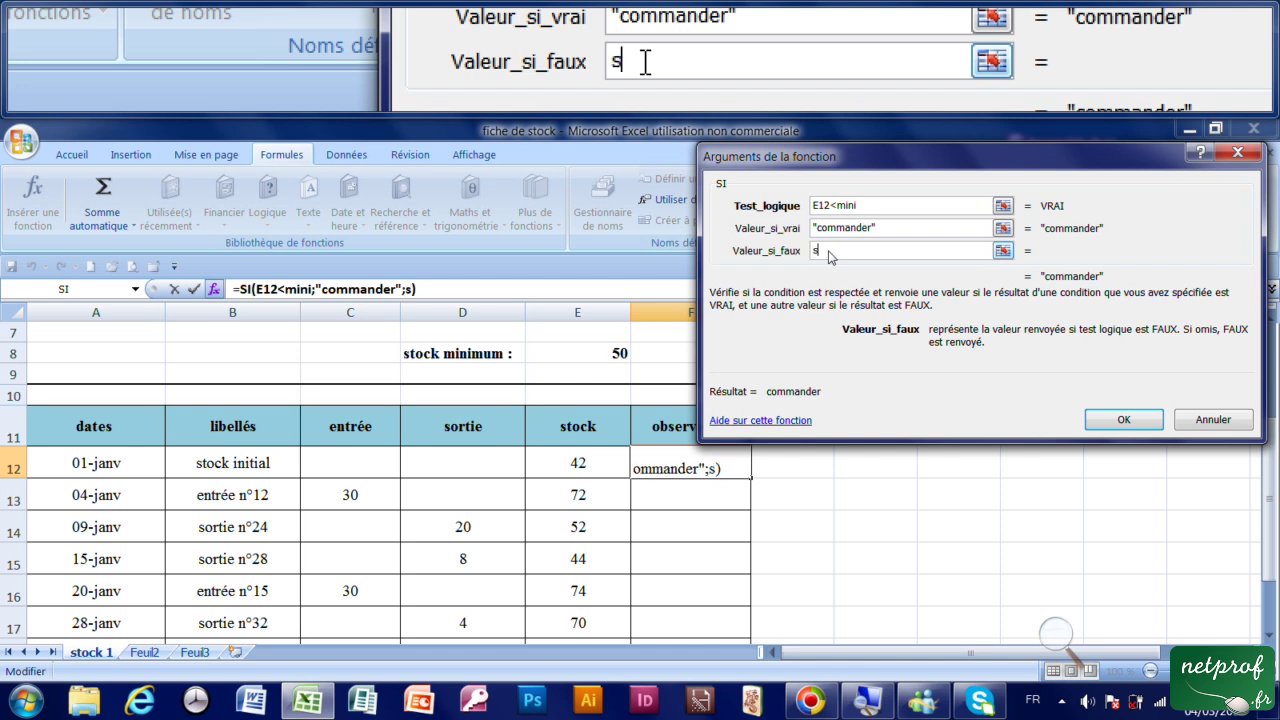
{"action": "type", "text": "tock"}
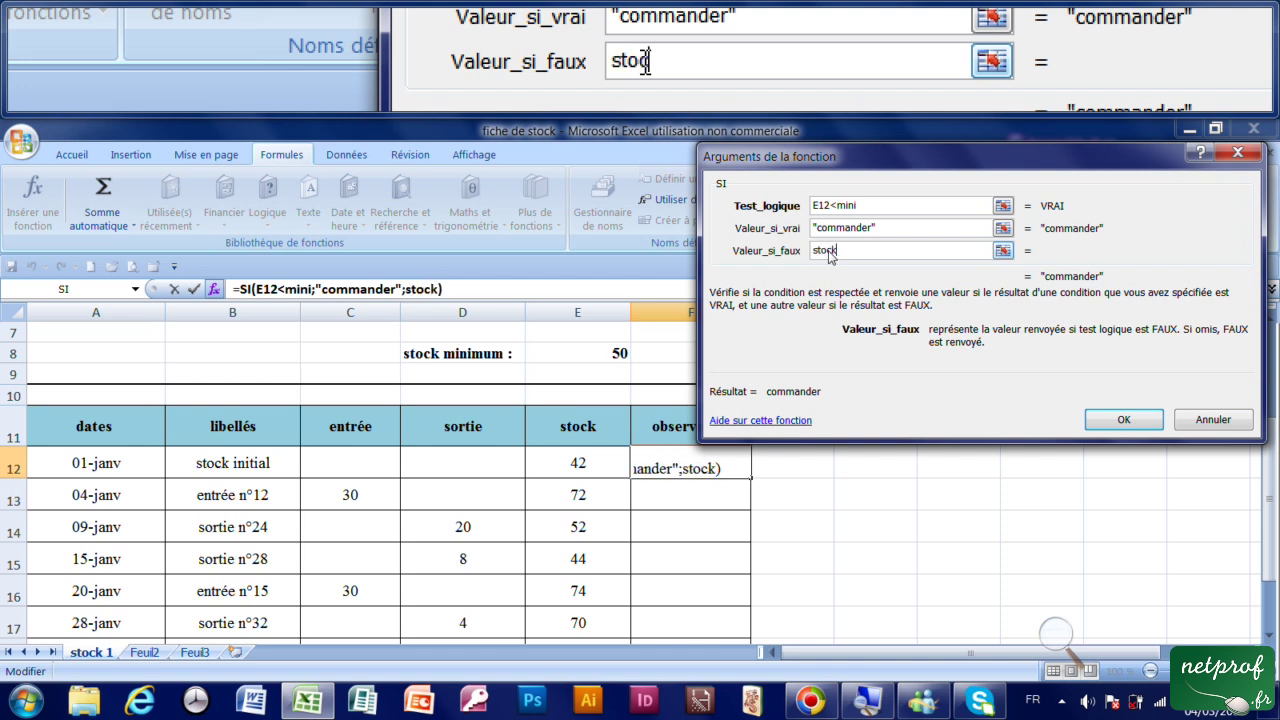
{"action": "type", "text": " bon"}
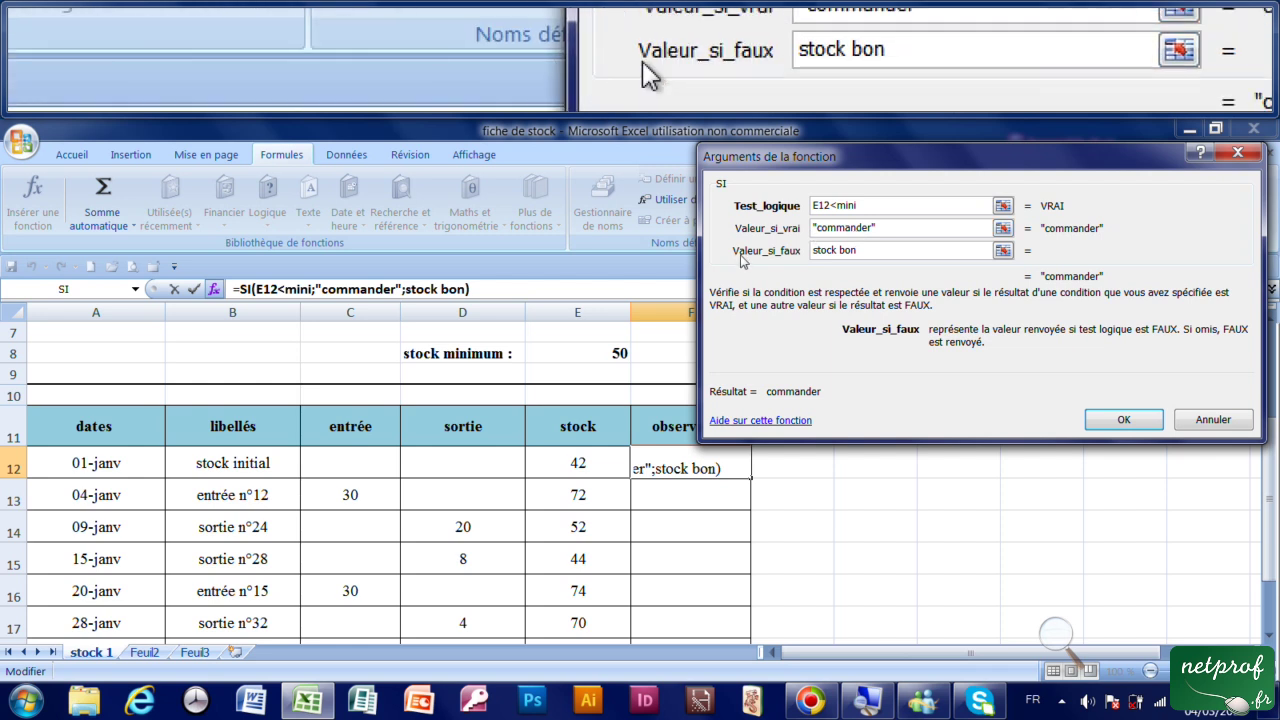
{"action": "left_click", "coordinate": [1117, 420]}
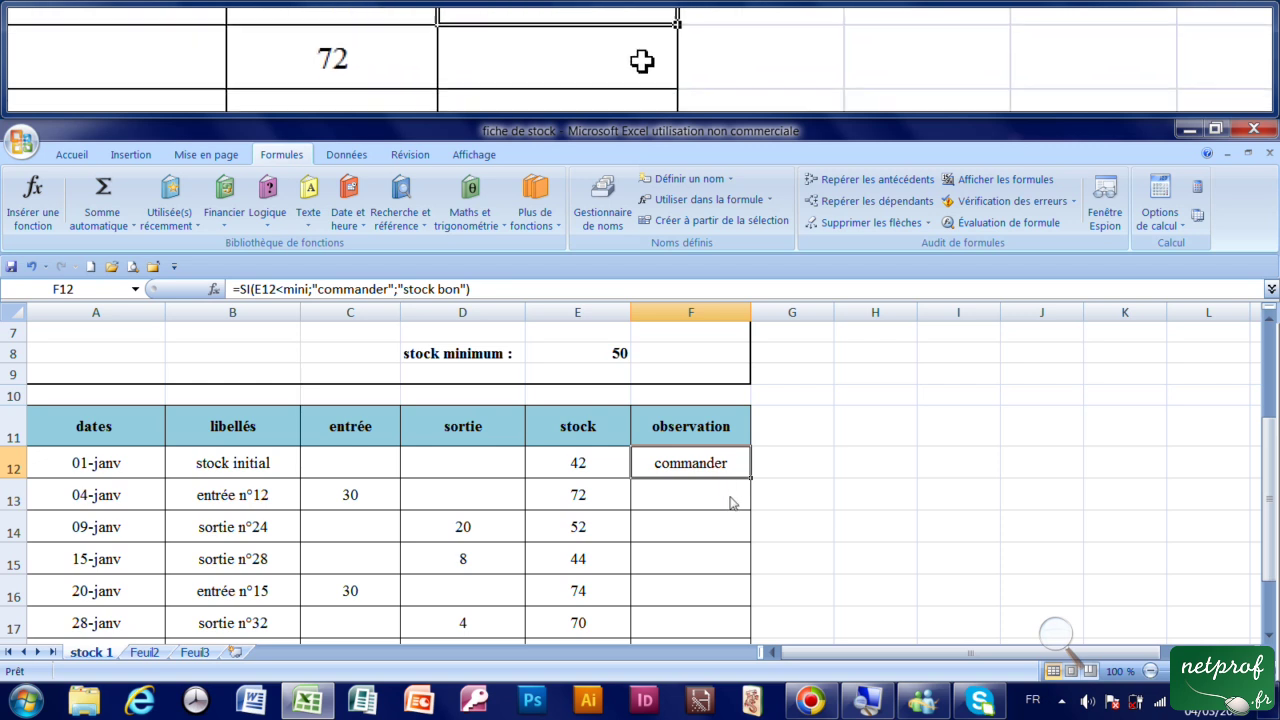
Step: Copy the observation formula from F12 down through F18, ending with the filled range deselected
{"action": "scroll", "coordinate": [729, 500], "scroll_direction": "up", "scroll_amount": 1}
{"action": "scroll", "coordinate": [729, 503], "scroll_direction": "down", "scroll_amount": 1}
{"action": "scroll", "coordinate": [730, 480], "scroll_direction": "down", "scroll_amount": 1}
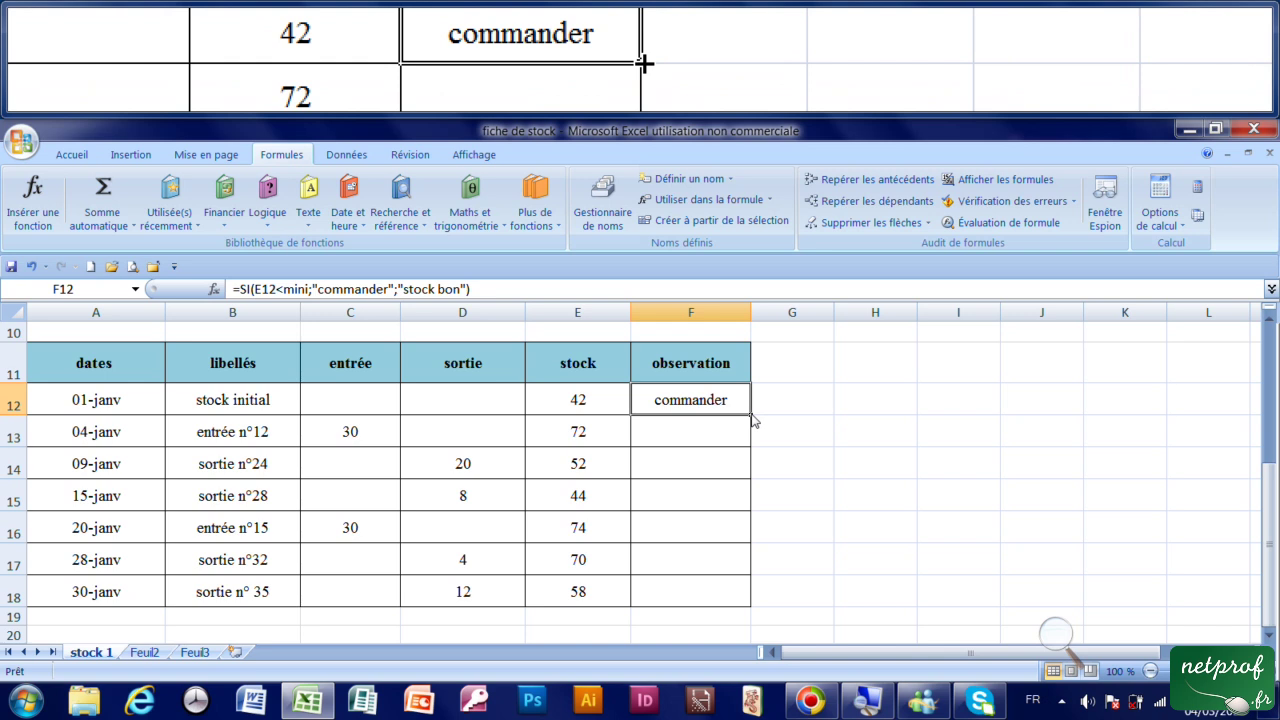
{"action": "left_click_drag", "start_coordinate": [751, 416], "coordinate": [752, 486]}
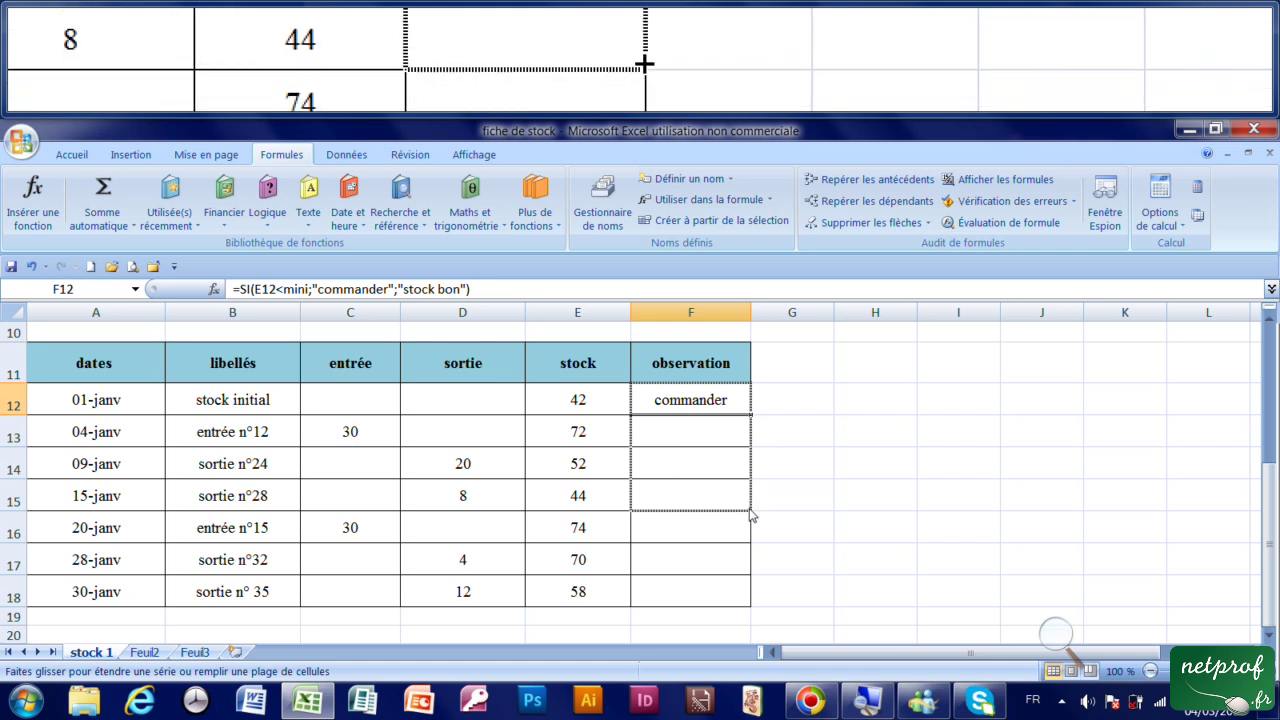
{"action": "left_click_drag", "start_coordinate": [752, 553], "coordinate": [748, 596]}
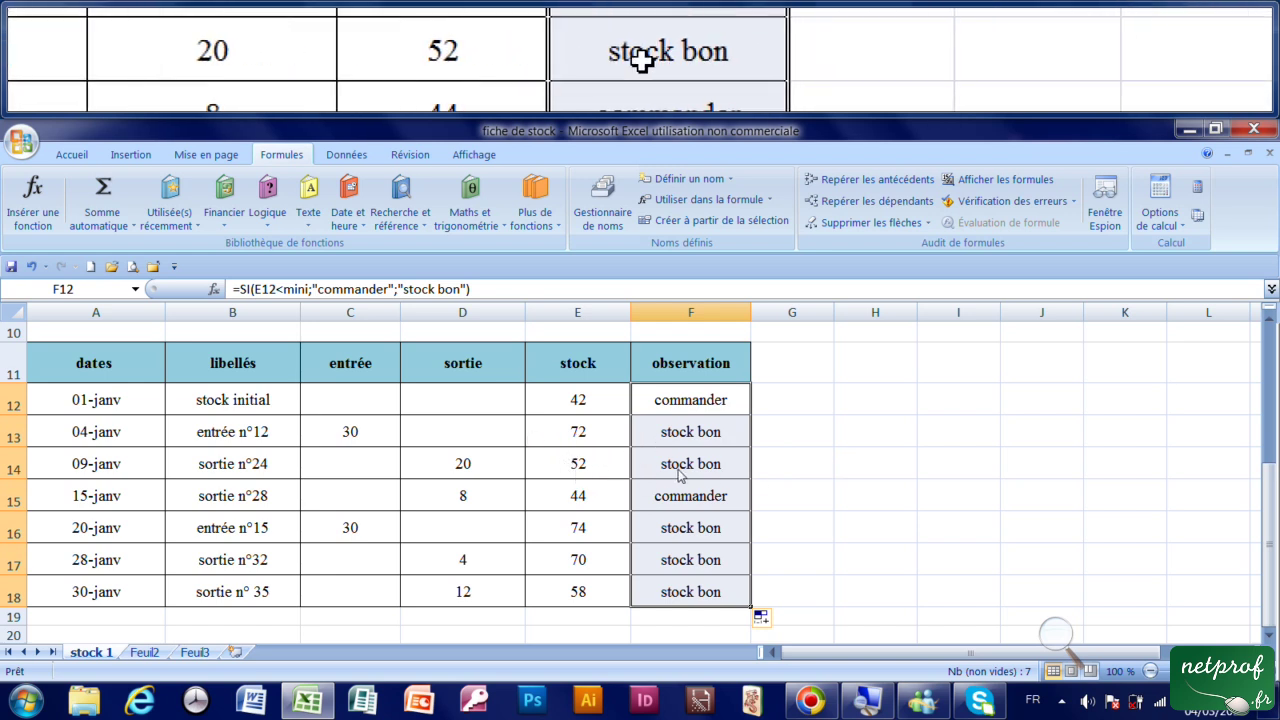
{"action": "left_click", "coordinate": [818, 503]}
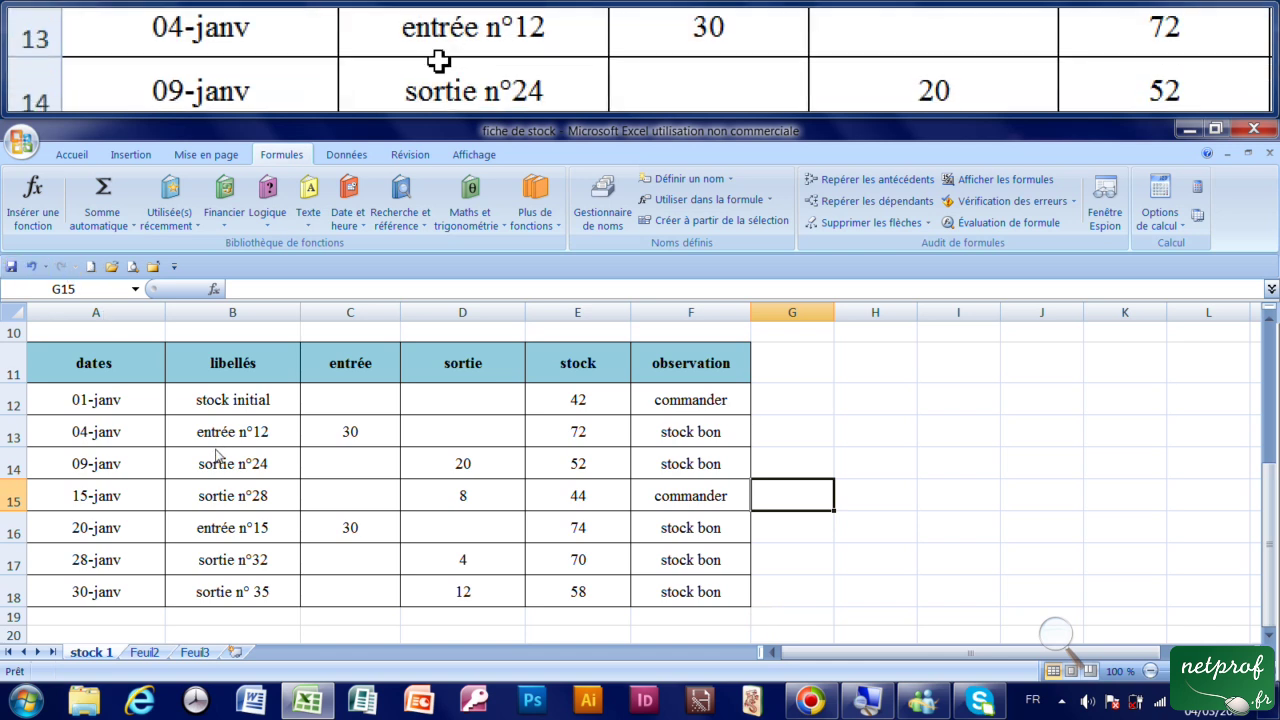
Step: Copy the entire contents of the stock 1 sheet and paste them into Feuil2 starting at A1
{"action": "scroll", "coordinate": [218, 456], "scroll_direction": "up", "scroll_amount": 3}
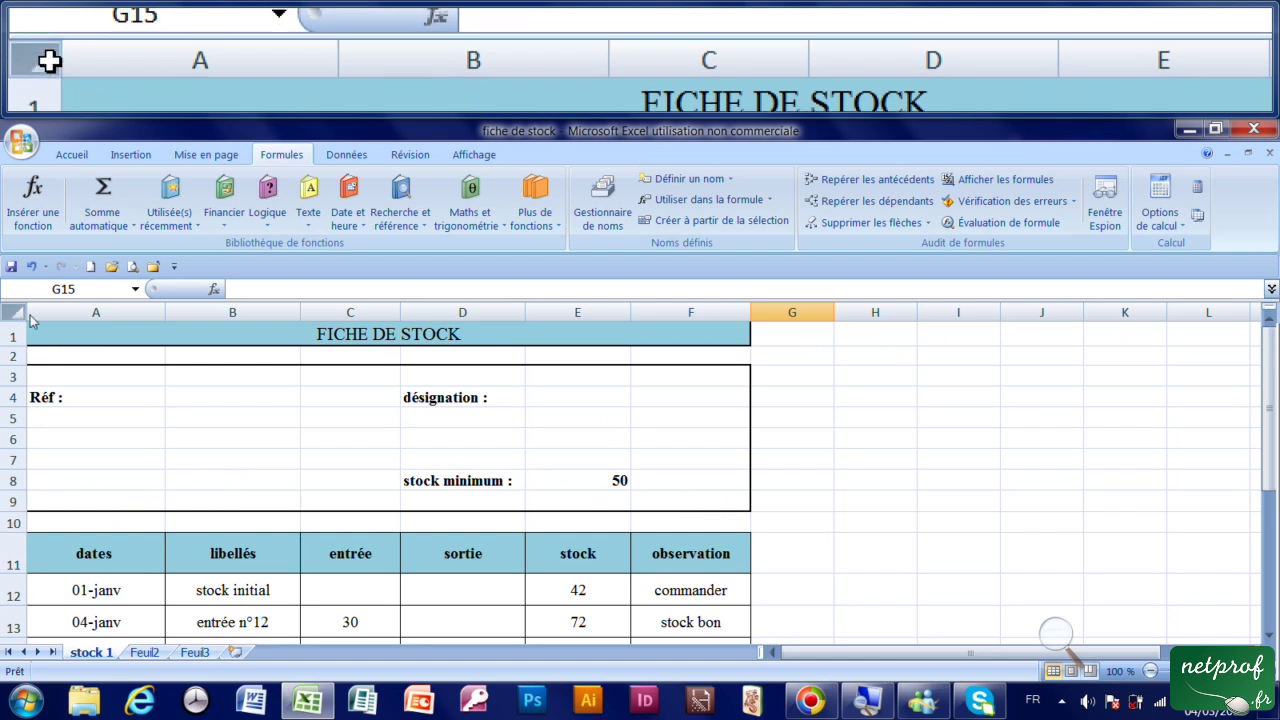
{"action": "scroll", "coordinate": [209, 420], "scroll_direction": "down", "scroll_amount": 4}
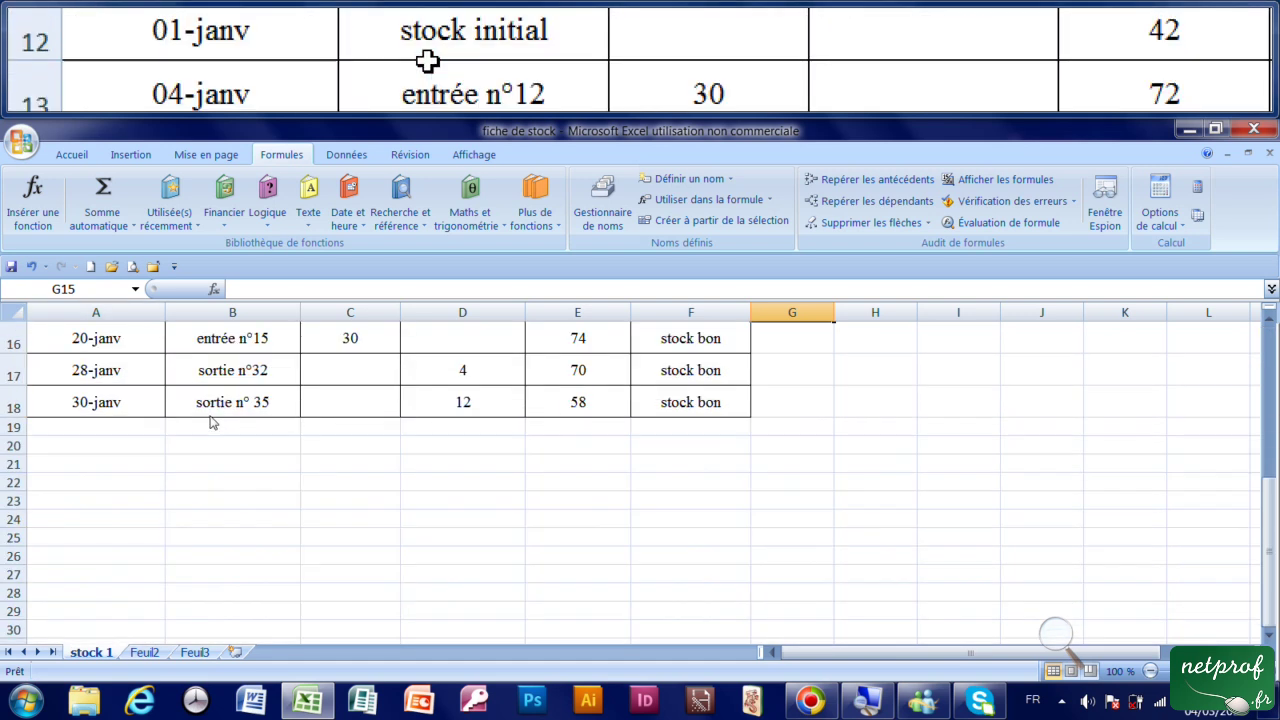
{"action": "scroll", "coordinate": [210, 422], "scroll_direction": "up", "scroll_amount": 4}
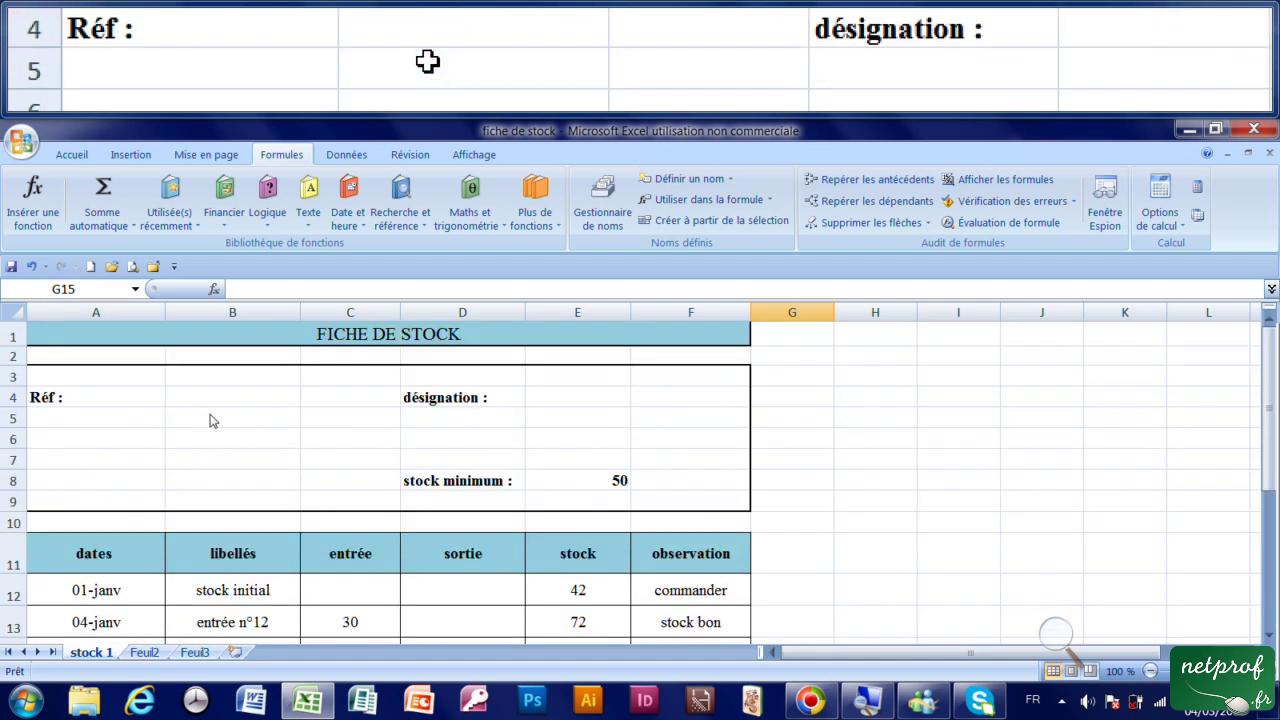
{"action": "left_click", "coordinate": [14, 316]}
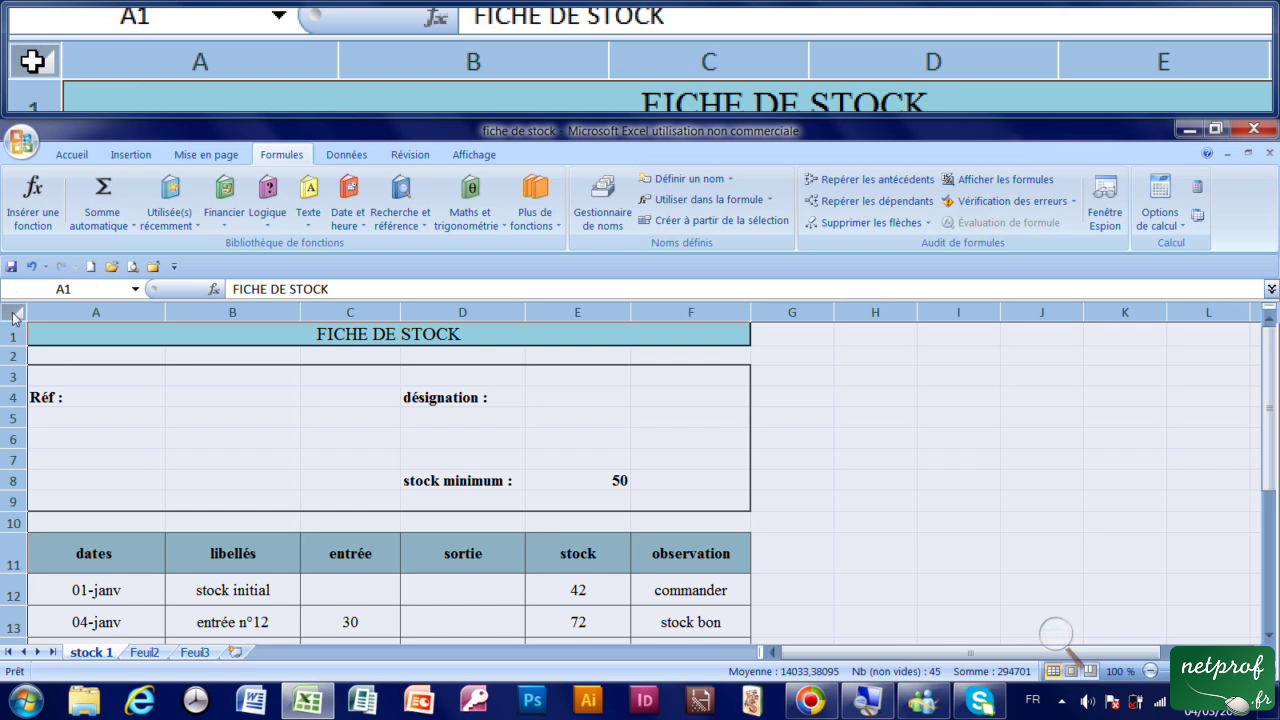
{"action": "left_click", "coordinate": [74, 156]}
{"action": "left_click", "coordinate": [68, 199]}
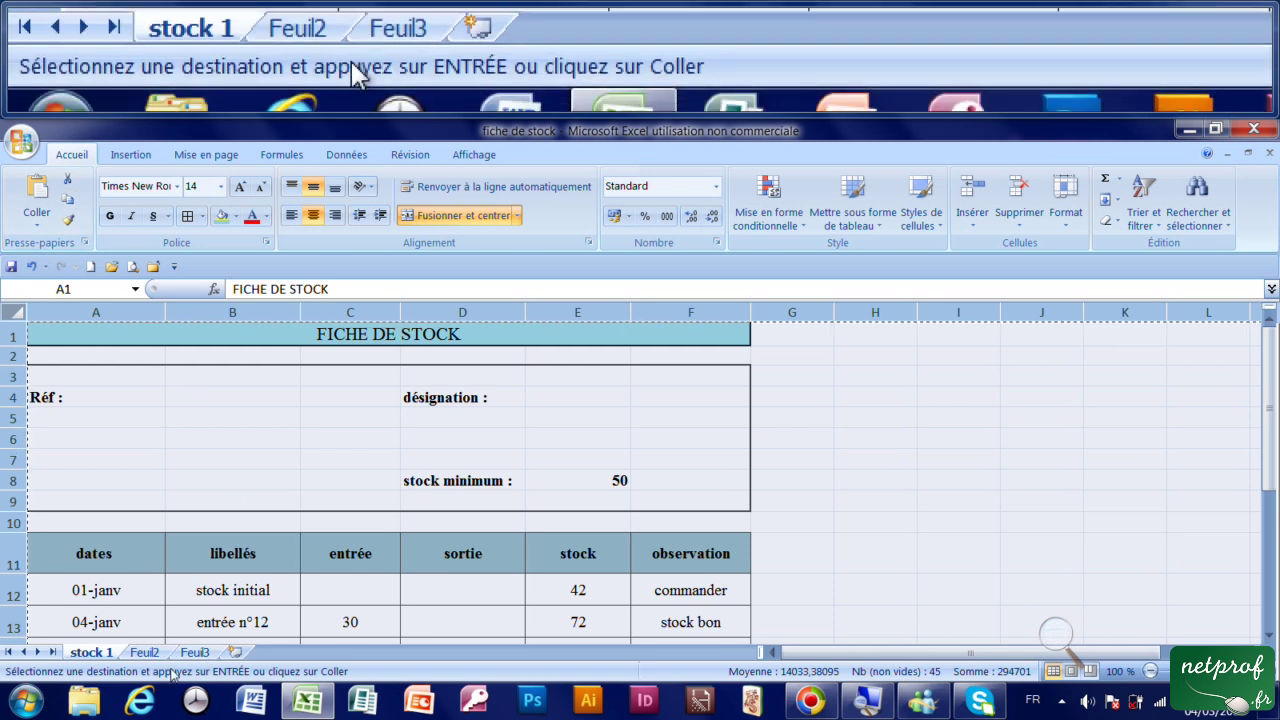
{"action": "left_click", "coordinate": [145, 652]}
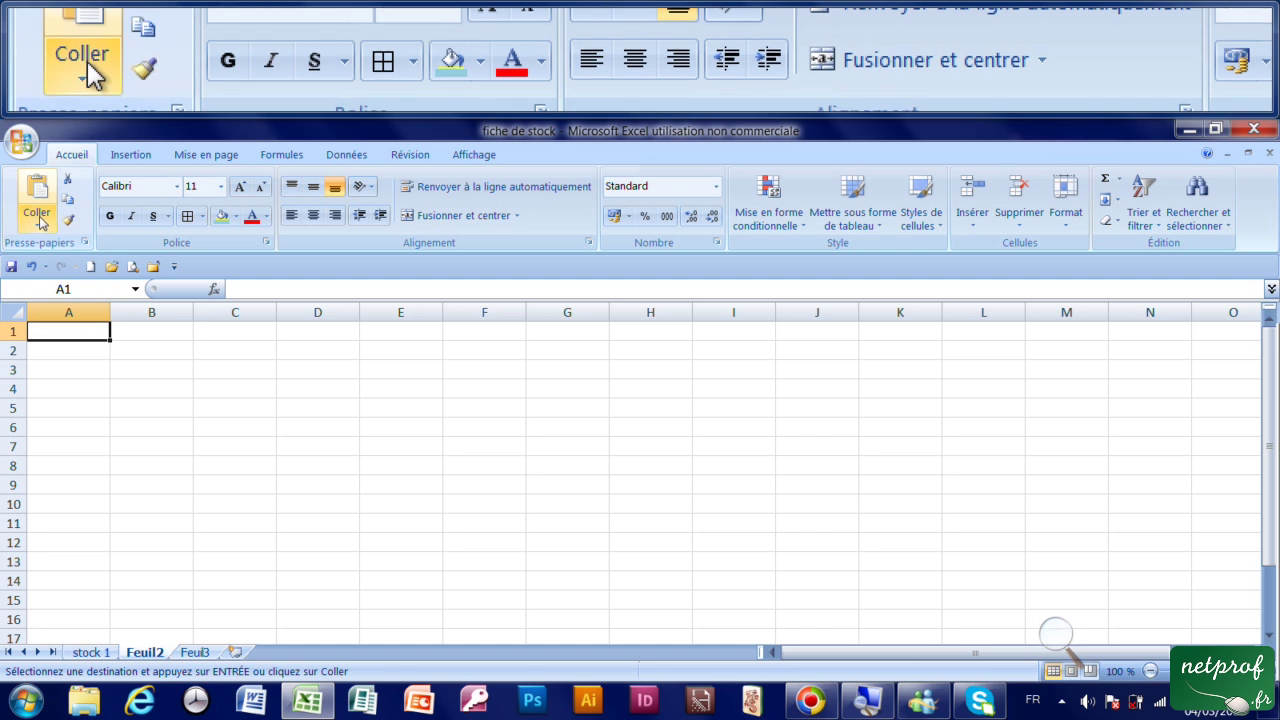
{"action": "left_click", "coordinate": [40, 222]}
{"action": "left_click", "coordinate": [45, 247]}
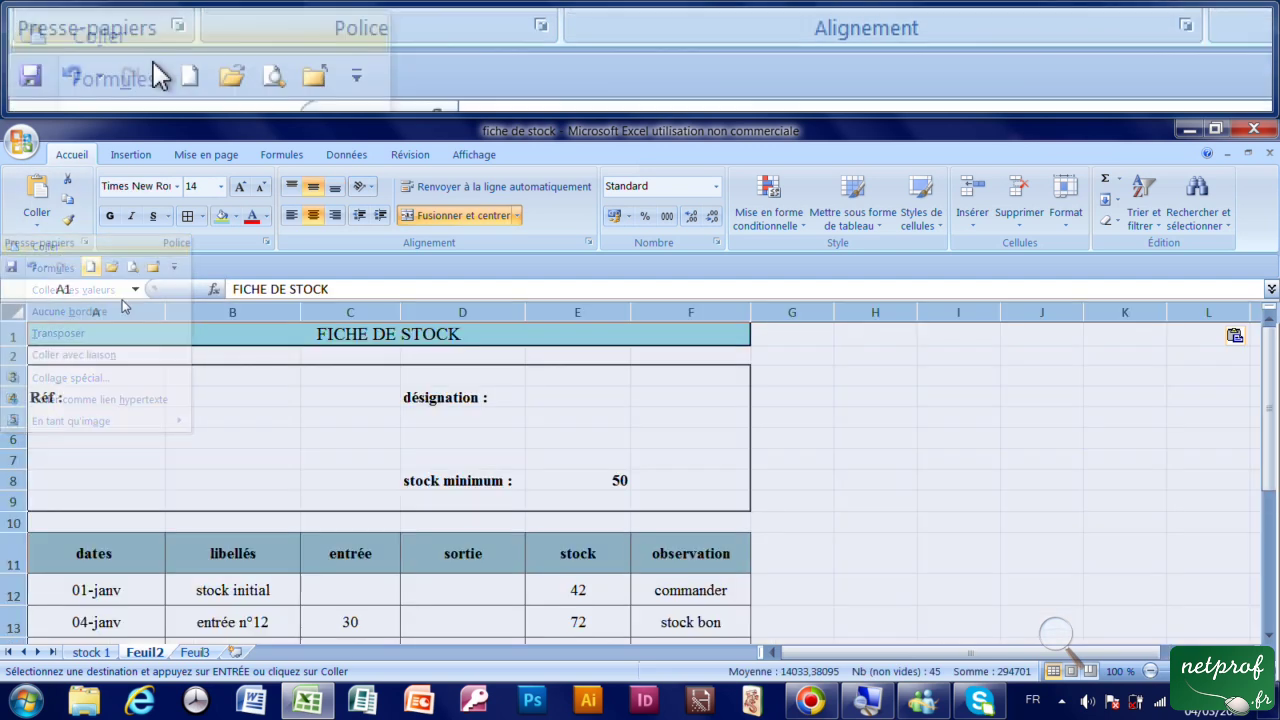
Step: Change the stock initial date in A12 of Feuil2 to 01/02/2015
{"action": "scroll", "coordinate": [286, 468], "scroll_direction": "down", "scroll_amount": 2}
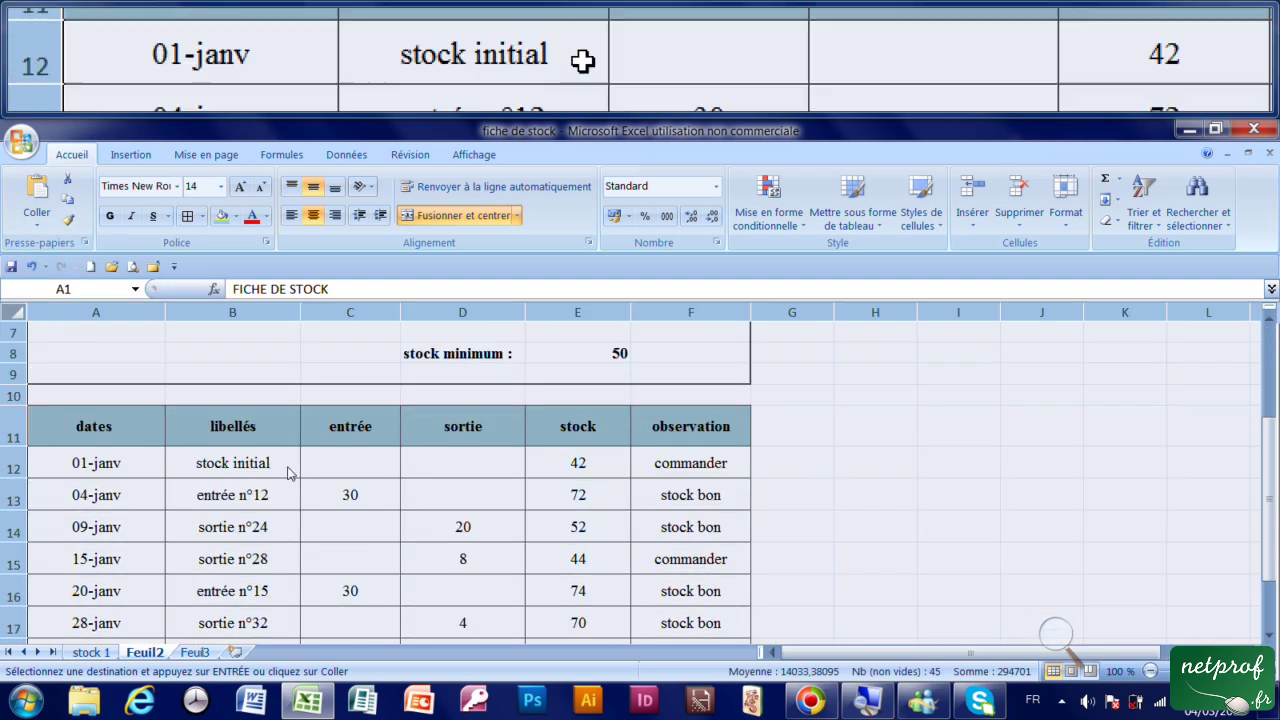
{"action": "scroll", "coordinate": [290, 468], "scroll_direction": "down", "scroll_amount": 1}
{"action": "left_click", "coordinate": [117, 411]}
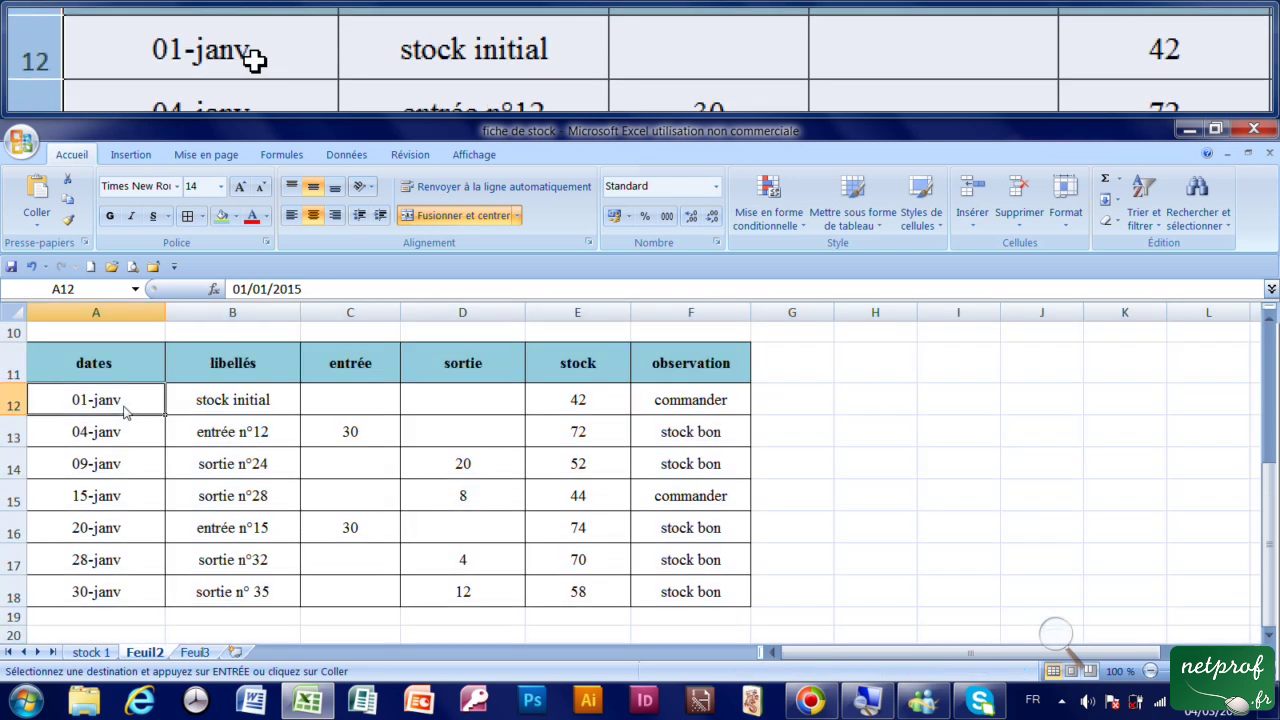
{"action": "double_click", "coordinate": [117, 400]}
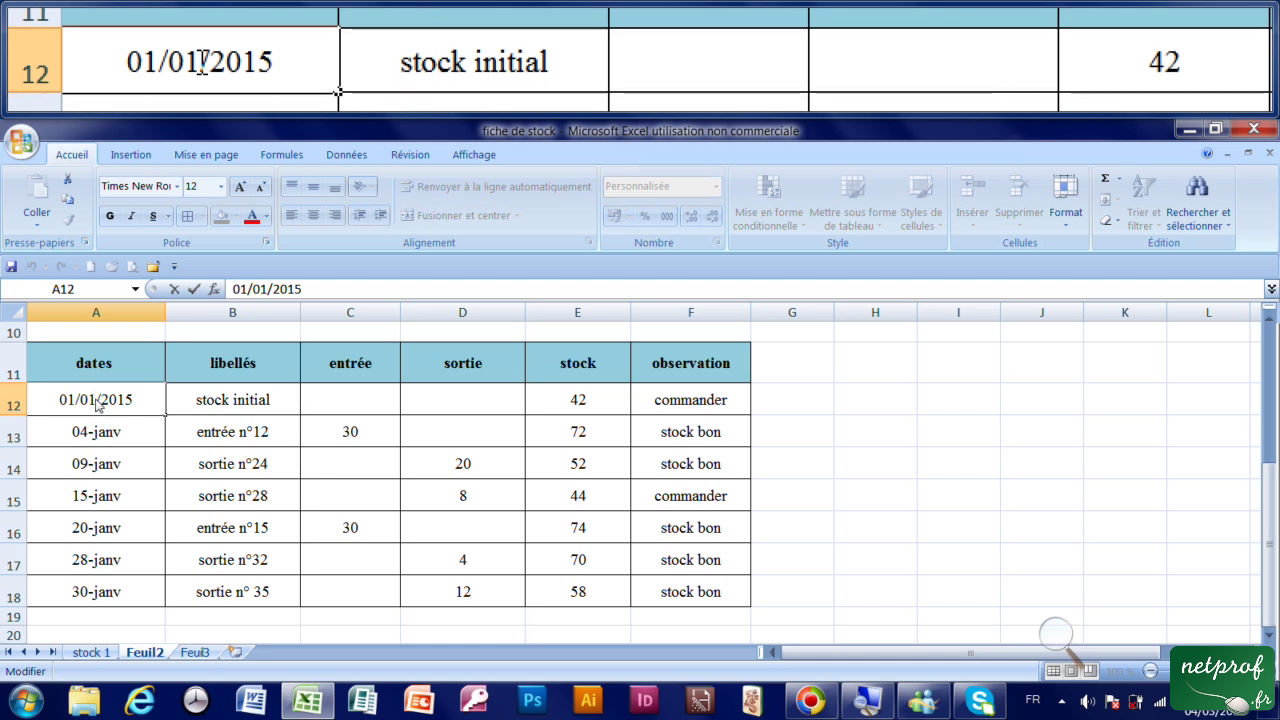
{"action": "key", "text": "BackSpace"}
{"action": "type", "text": "2"}
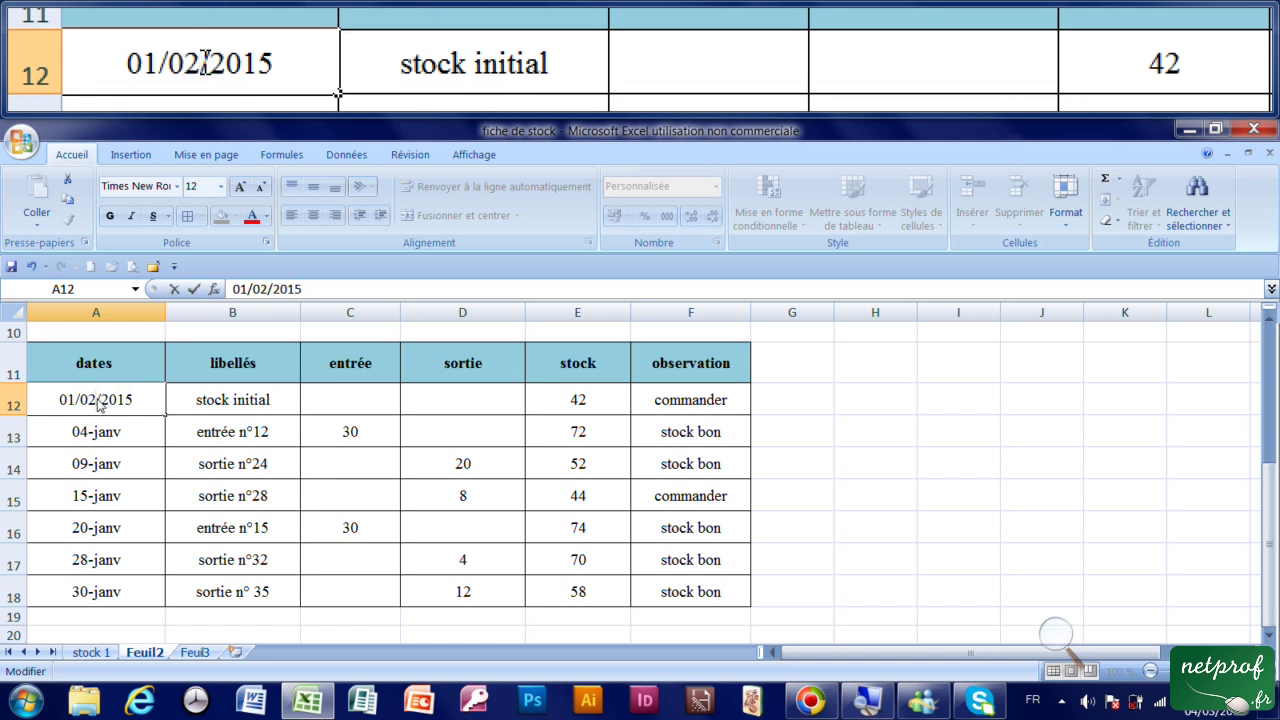
{"action": "key", "text": "Return"}
Step: Change the date of entrée n°12 in A13 to 04/02/2015 and of sortie n°24 in A14 to 09/02/2015
{"action": "double_click", "coordinate": [115, 440]}
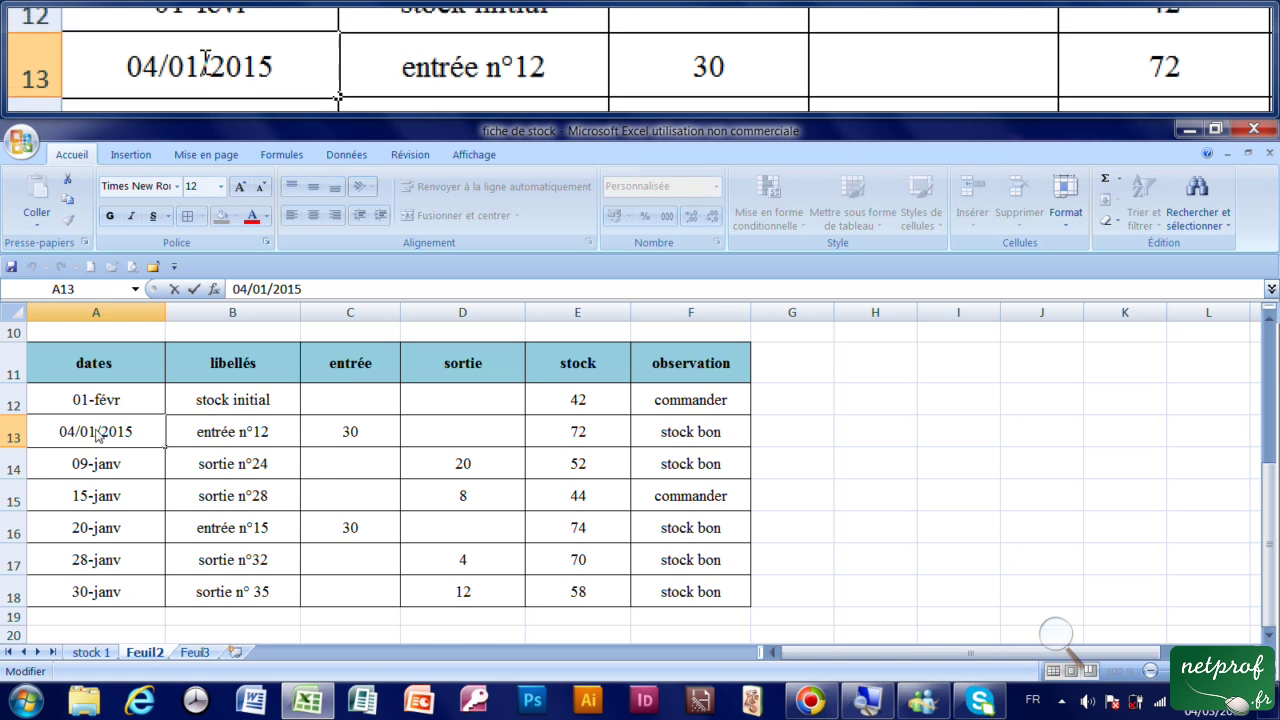
{"action": "key", "text": "BackSpace"}
{"action": "type", "text": "2"}
{"action": "key", "text": "Return"}
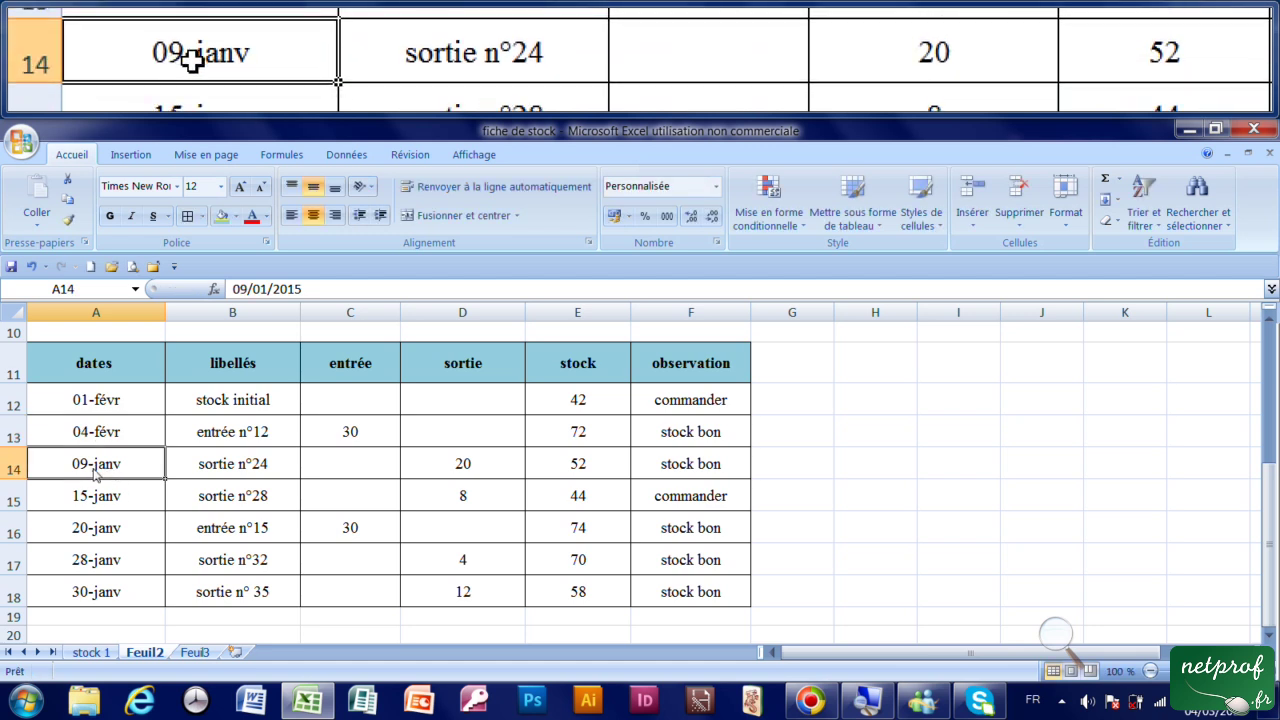
{"action": "double_click", "coordinate": [95, 474]}
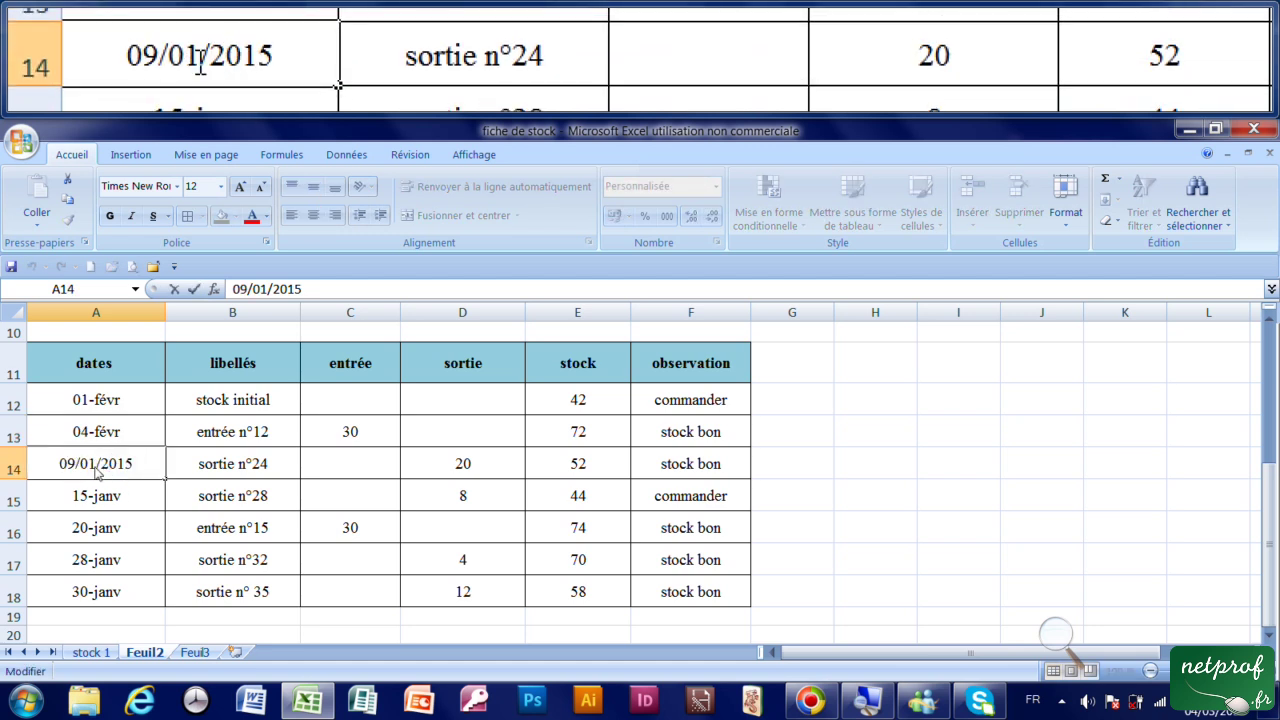
{"action": "key", "text": "BackSpace"}
{"action": "type", "text": "2"}
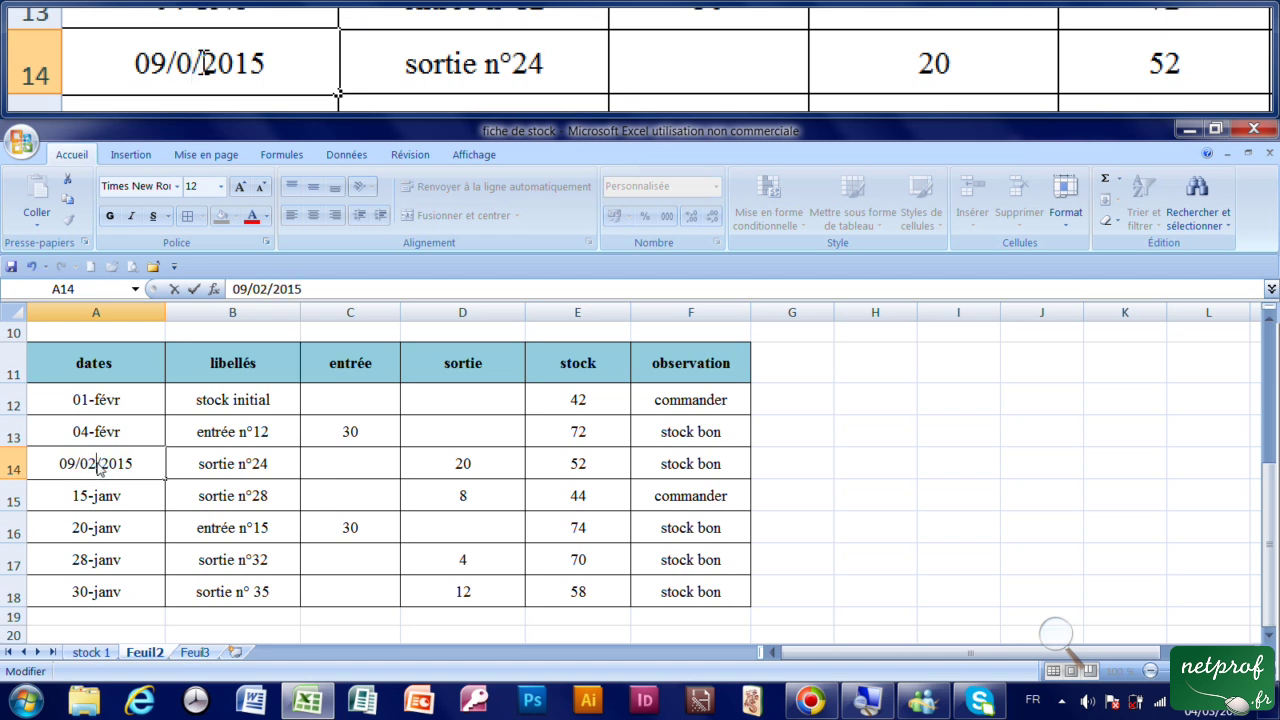
Step: Change the date of sortie n°28 in A15 to 15/02/2015 and of entrée n°15 in A16 to 20/02/2015
{"action": "left_click", "coordinate": [130, 495]}
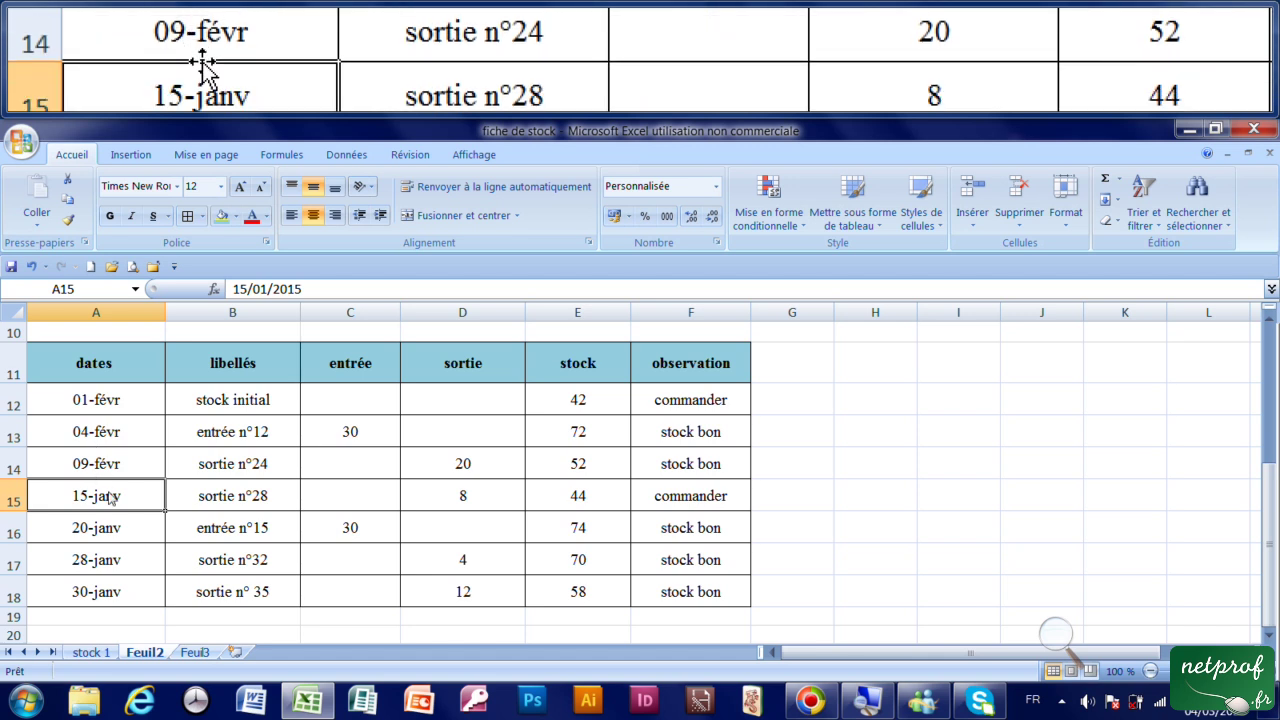
{"action": "left_click", "coordinate": [265, 290]}
{"action": "left_click", "coordinate": [266, 290]}
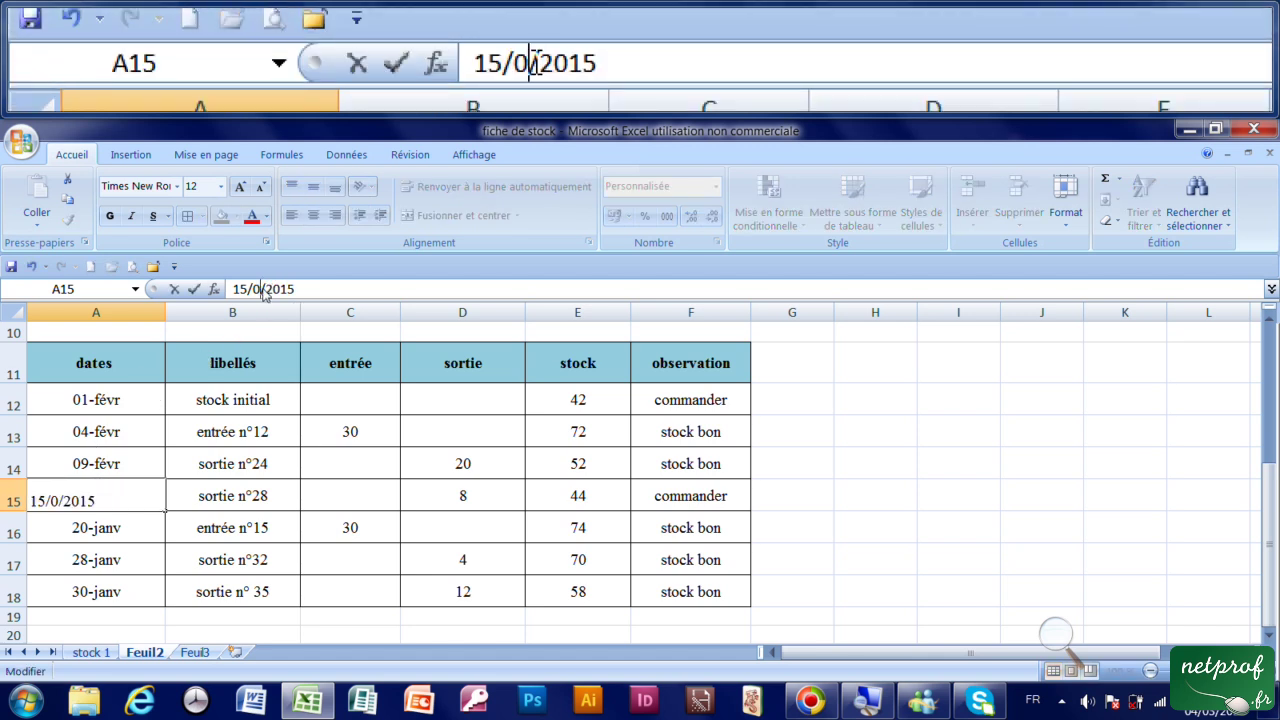
{"action": "type", "text": "2"}
{"action": "left_click", "coordinate": [137, 530]}
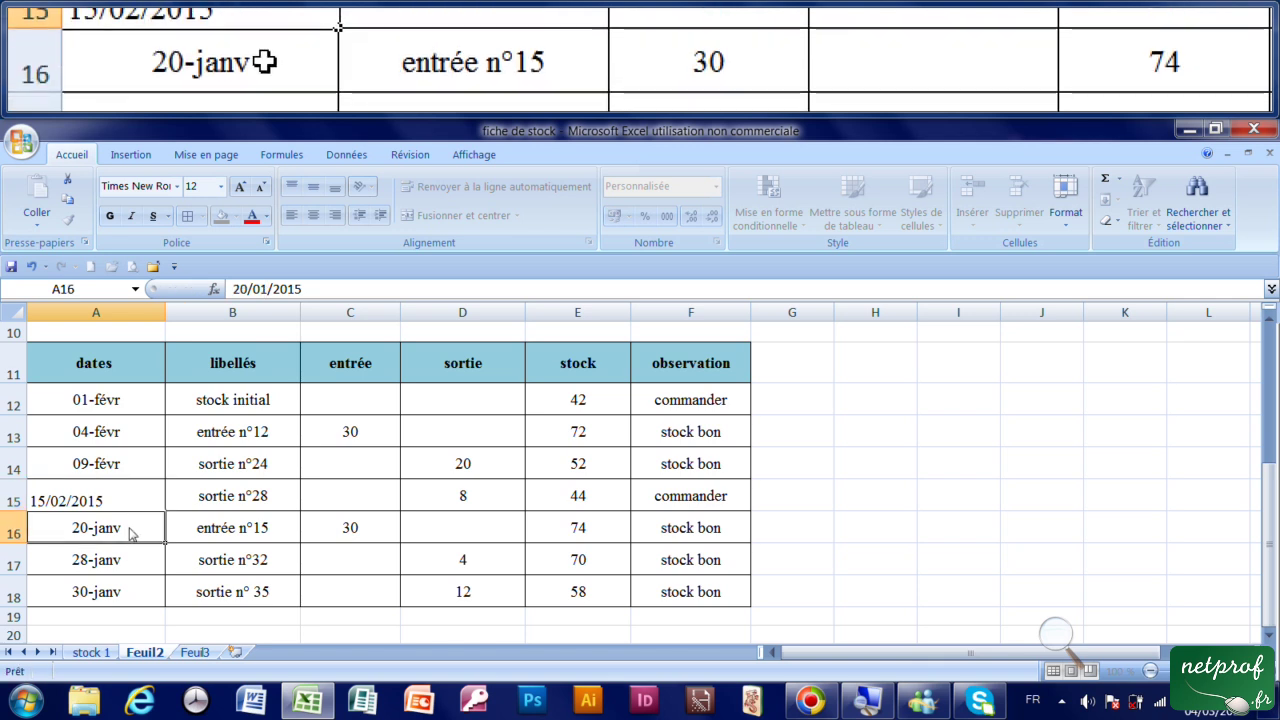
{"action": "double_click", "coordinate": [130, 528]}
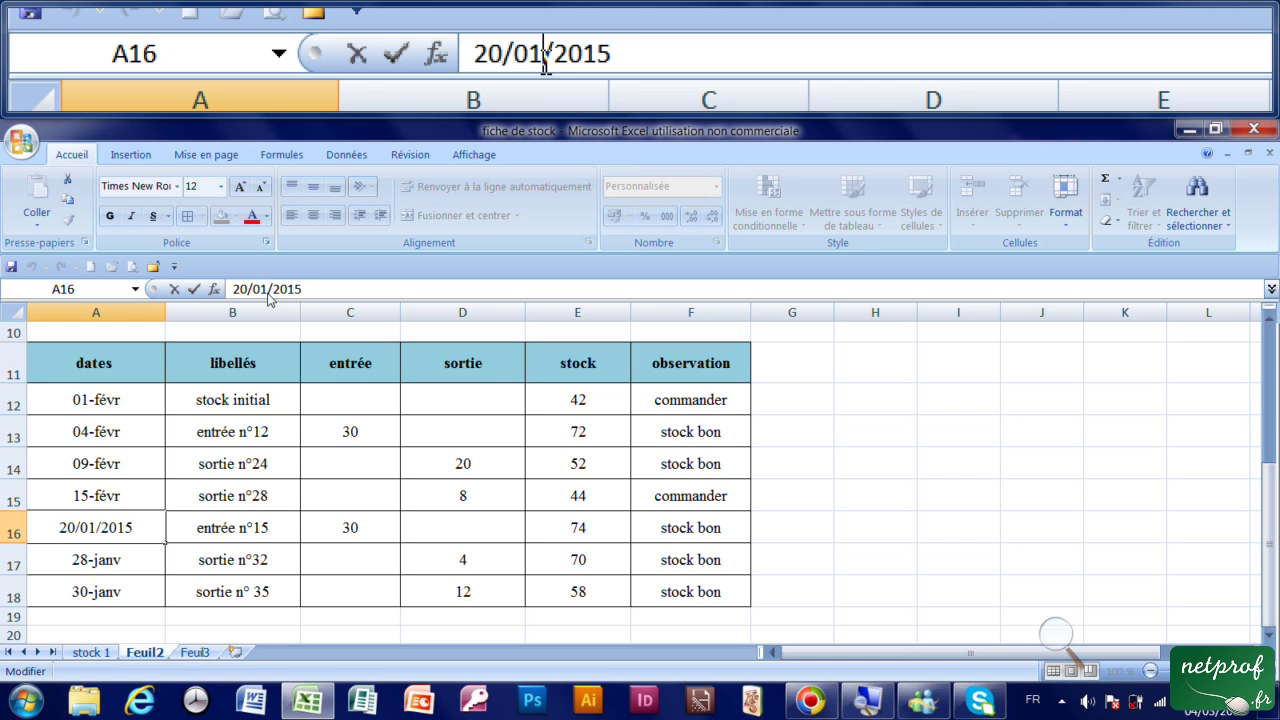
{"action": "left_click", "coordinate": [264, 290]}
{"action": "key", "text": "BackSpace"}
{"action": "type", "text": "2"}
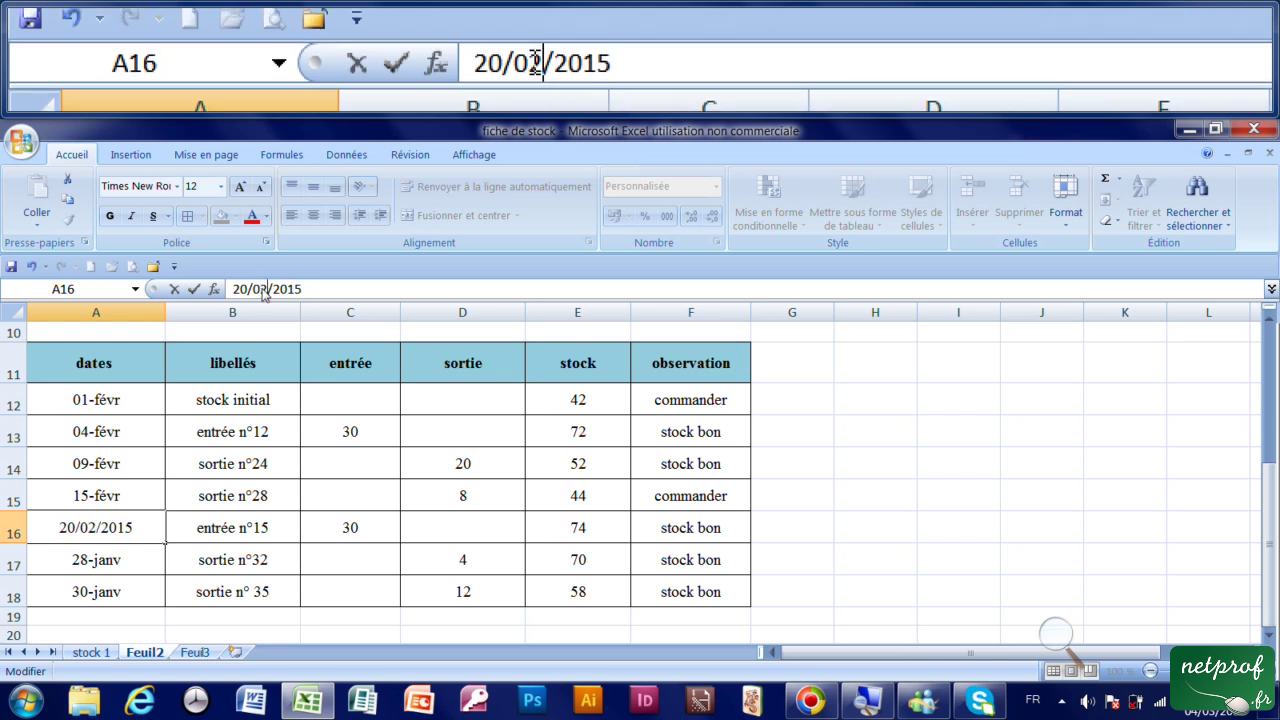
{"action": "key", "text": "Return"}
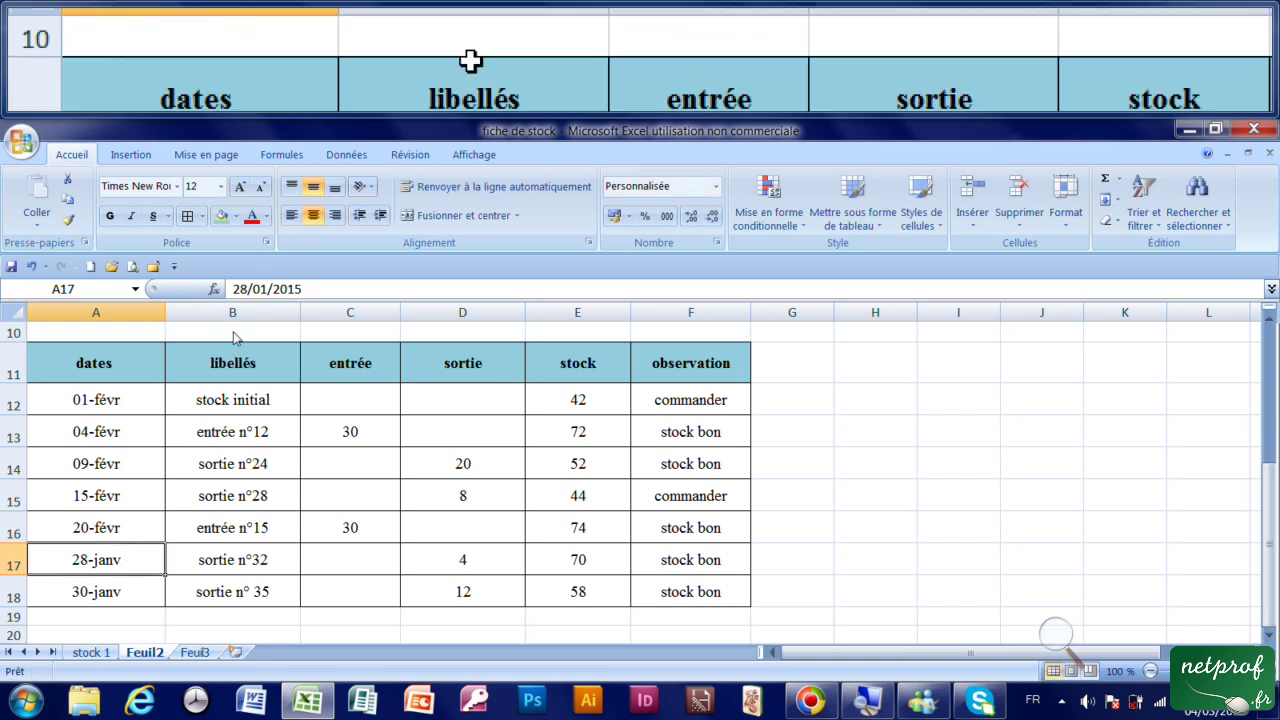
Step: Change the date of sortie n°32 in A17 to 28/02/2015 and of sortie n° 35 in A18 to 30/02/2015
{"action": "left_click", "coordinate": [265, 290]}
{"action": "key", "text": "BackSpace"}
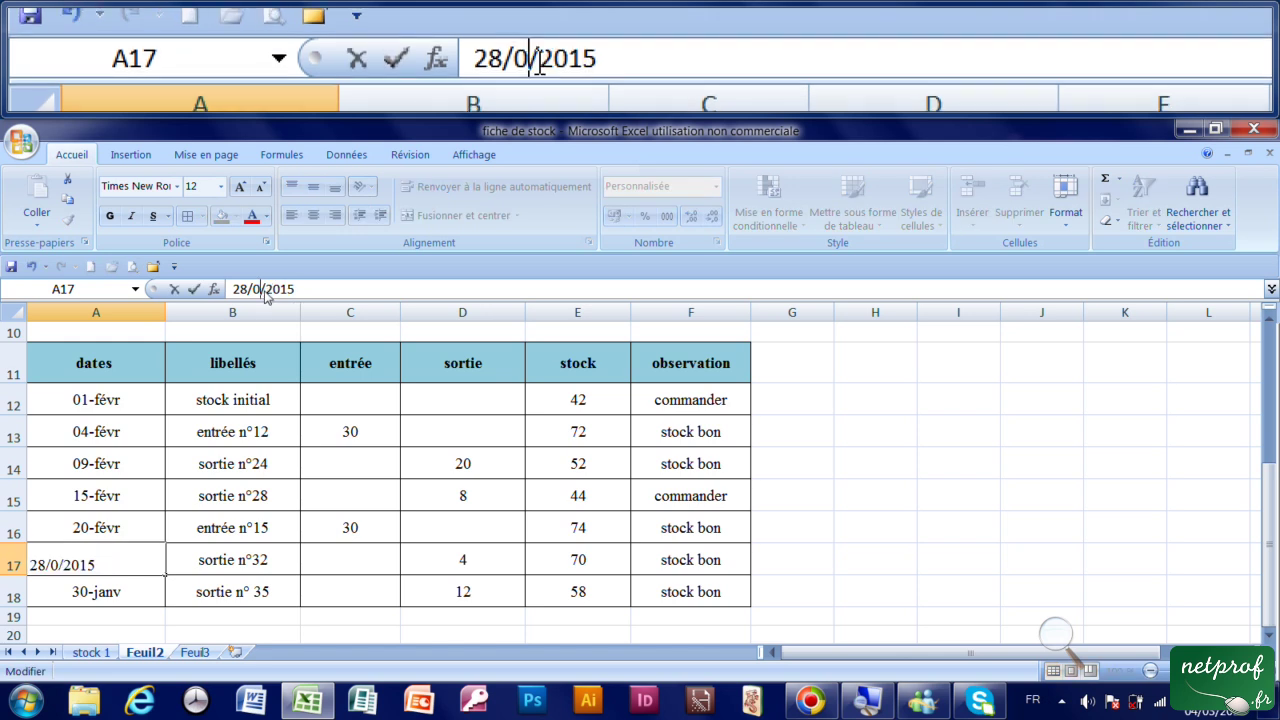
{"action": "type", "text": "2"}
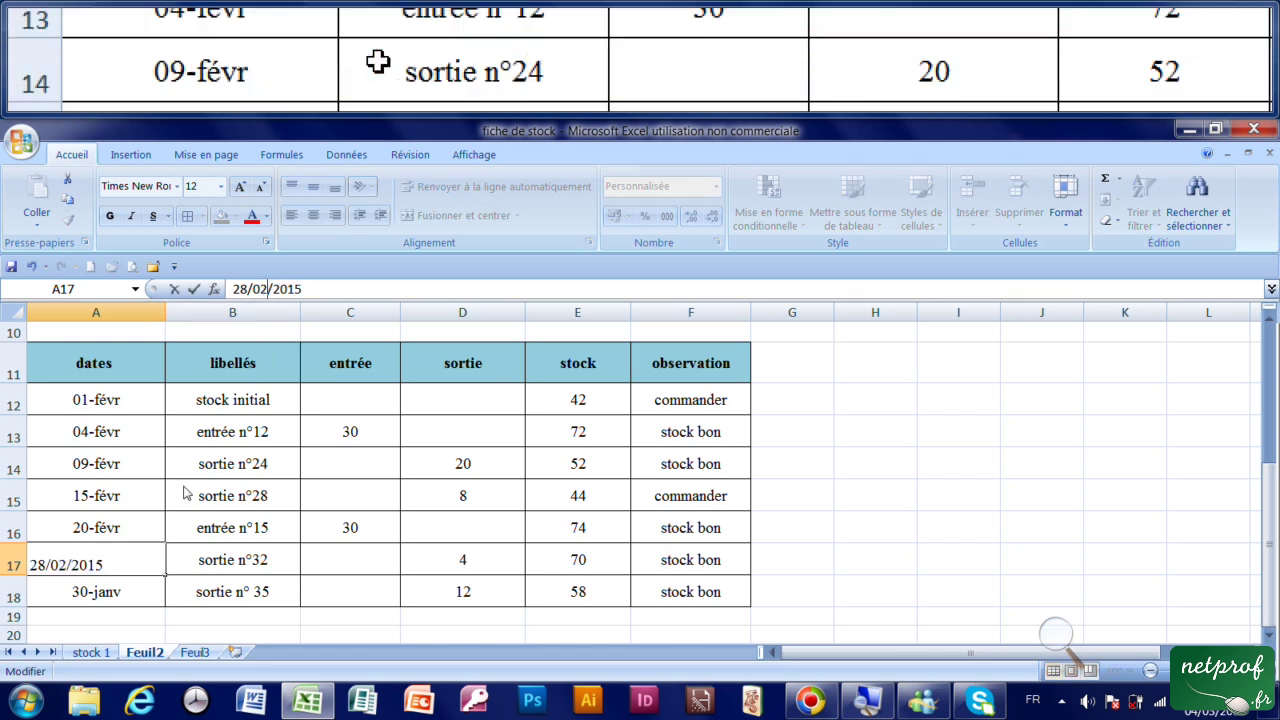
{"action": "left_click", "coordinate": [128, 600]}
{"action": "double_click", "coordinate": [125, 598]}
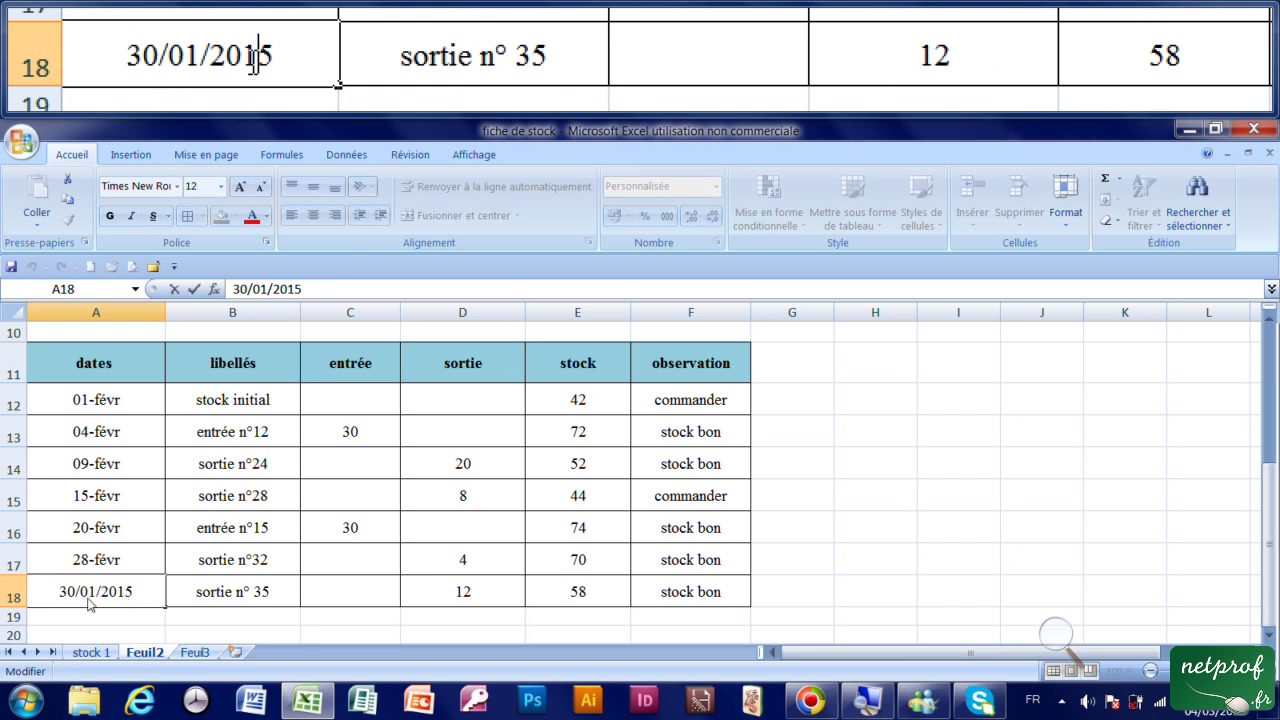
{"action": "left_click", "coordinate": [96, 591]}
{"action": "key", "text": "BackSpace"}
{"action": "type", "text": "2"}
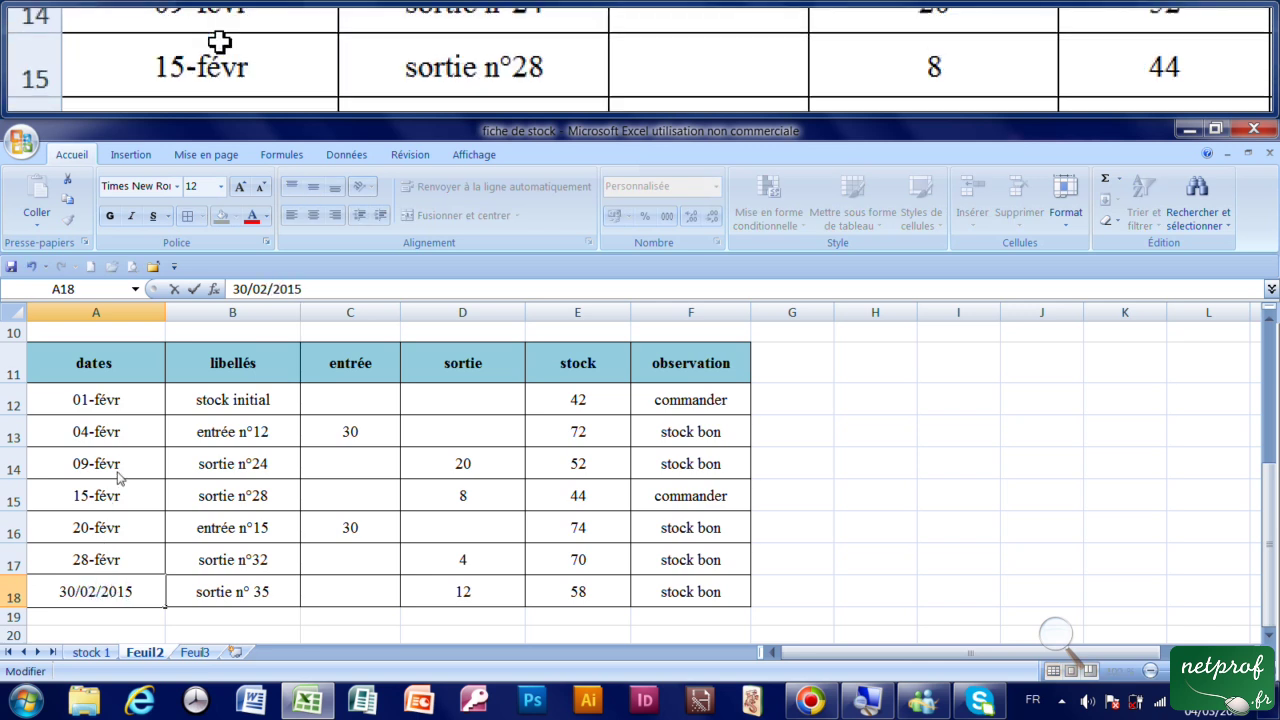
{"action": "left_click", "coordinate": [245, 495]}
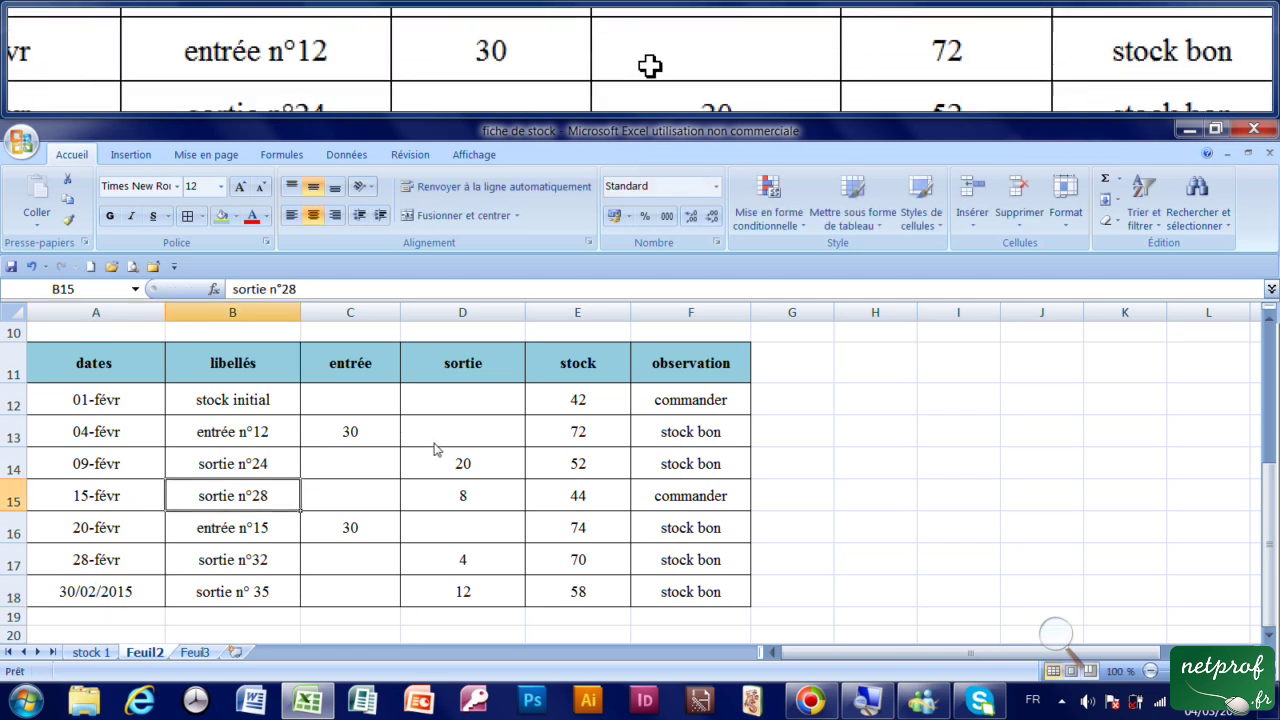
Step: Check the stock minimum in E8, and set the initial stock in E12 to 58
{"action": "scroll", "coordinate": [430, 449], "scroll_direction": "up", "scroll_amount": 2}
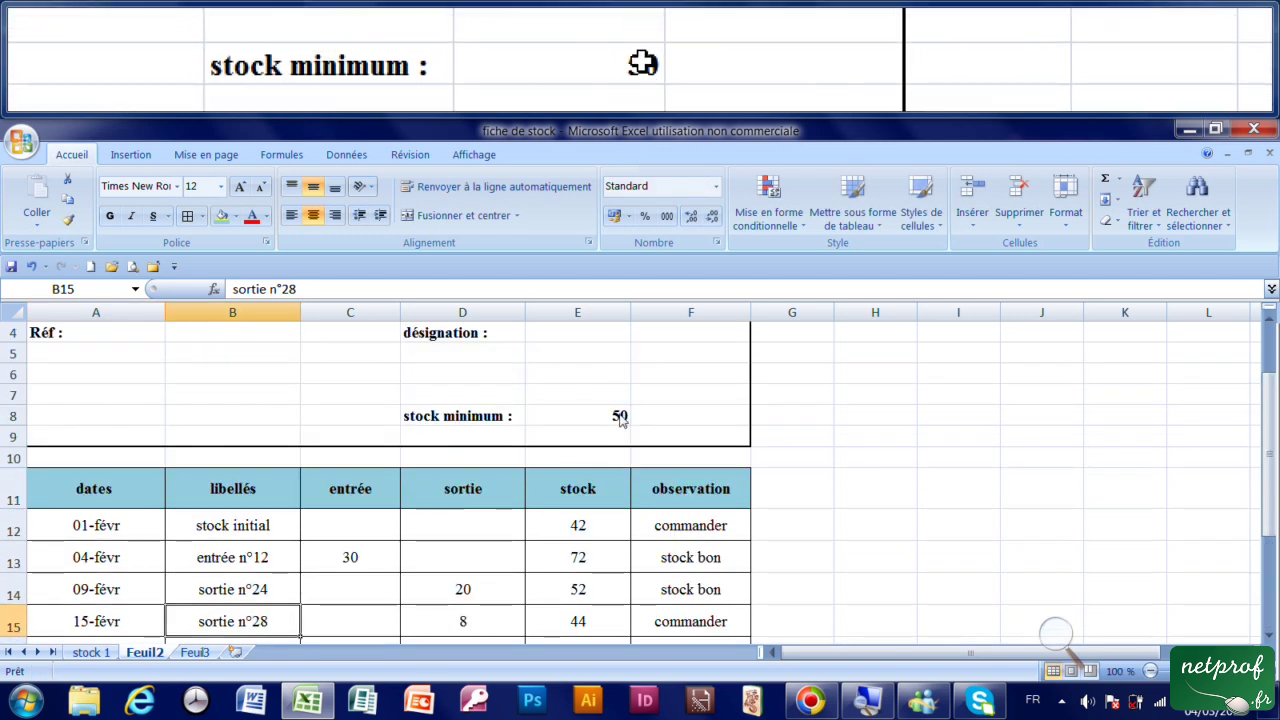
{"action": "left_click", "coordinate": [620, 418]}
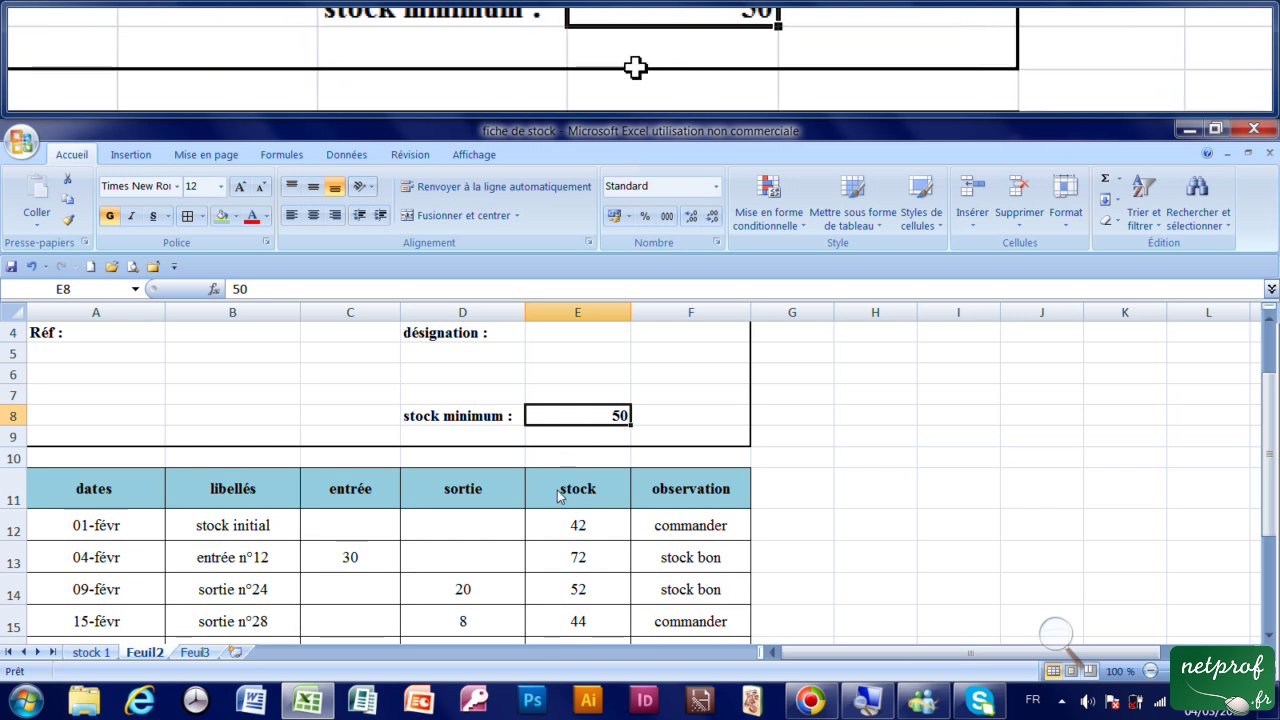
{"action": "scroll", "coordinate": [516, 524], "scroll_direction": "down", "scroll_amount": 1}
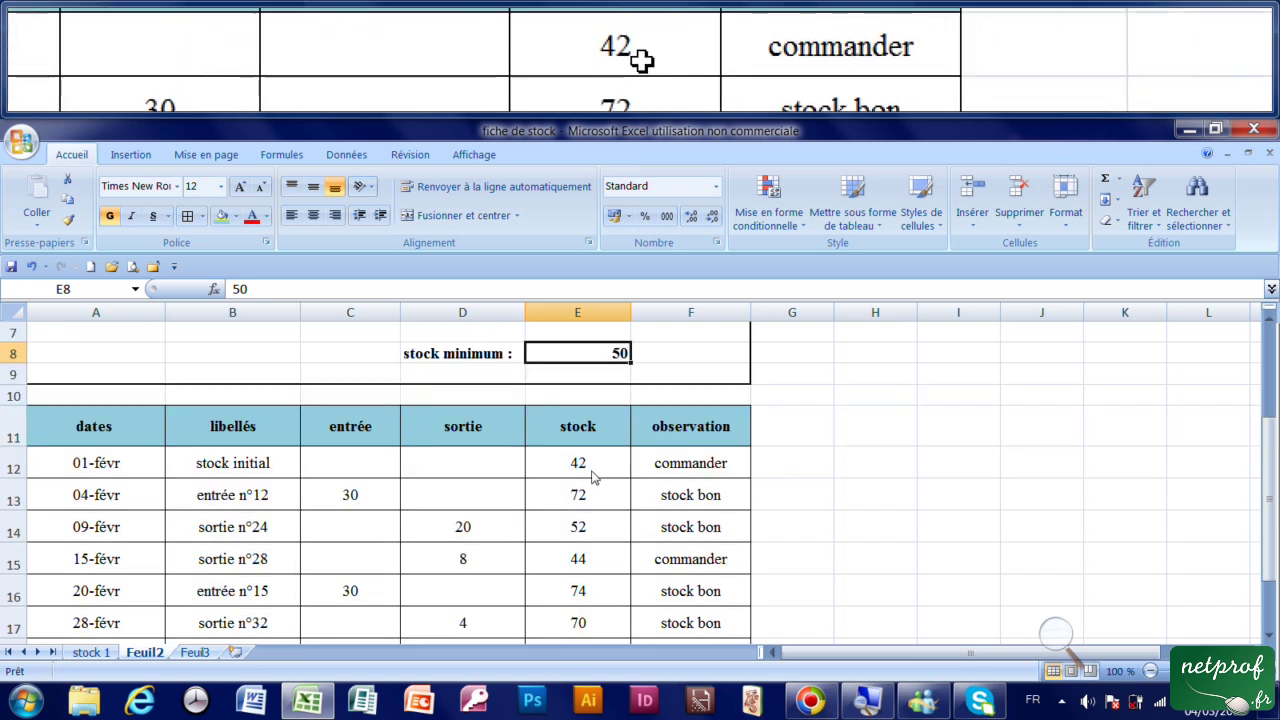
{"action": "scroll", "coordinate": [590, 470], "scroll_direction": "down", "scroll_amount": 1}
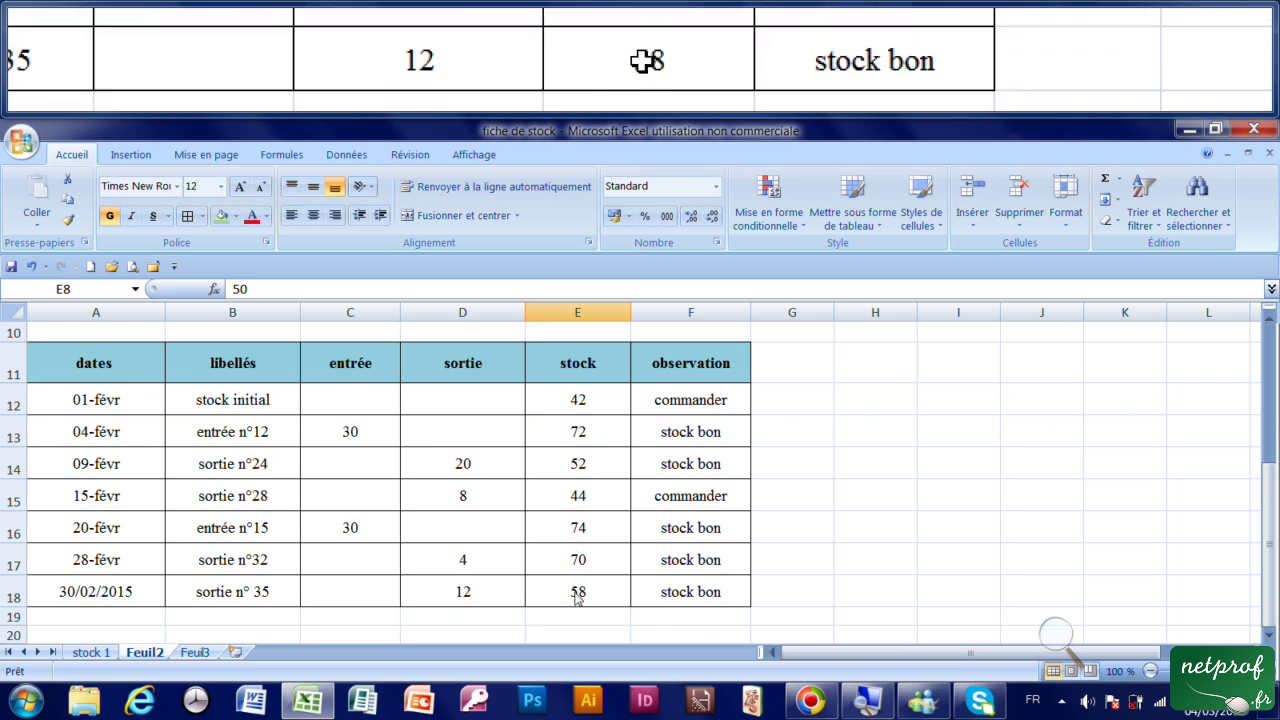
{"action": "left_click", "coordinate": [580, 405]}
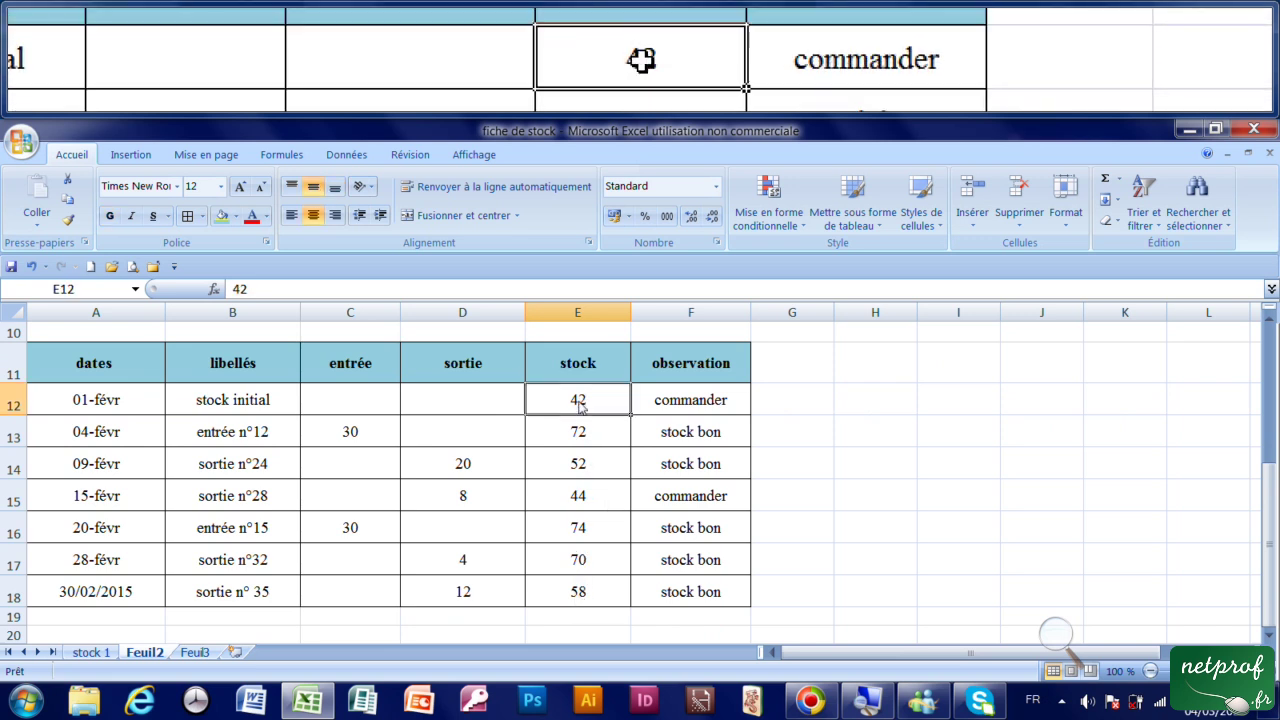
{"action": "type", "text": "5"}
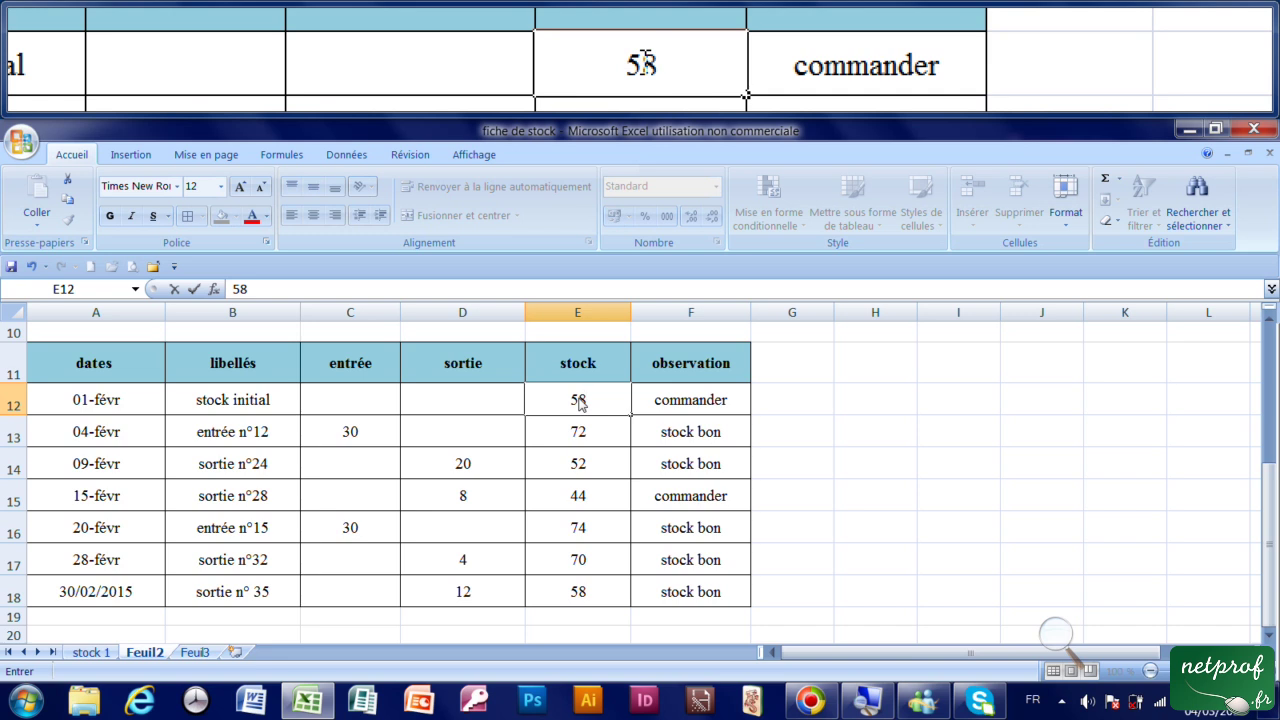
{"action": "type", "text": "8"}
{"action": "key", "text": "Return"}
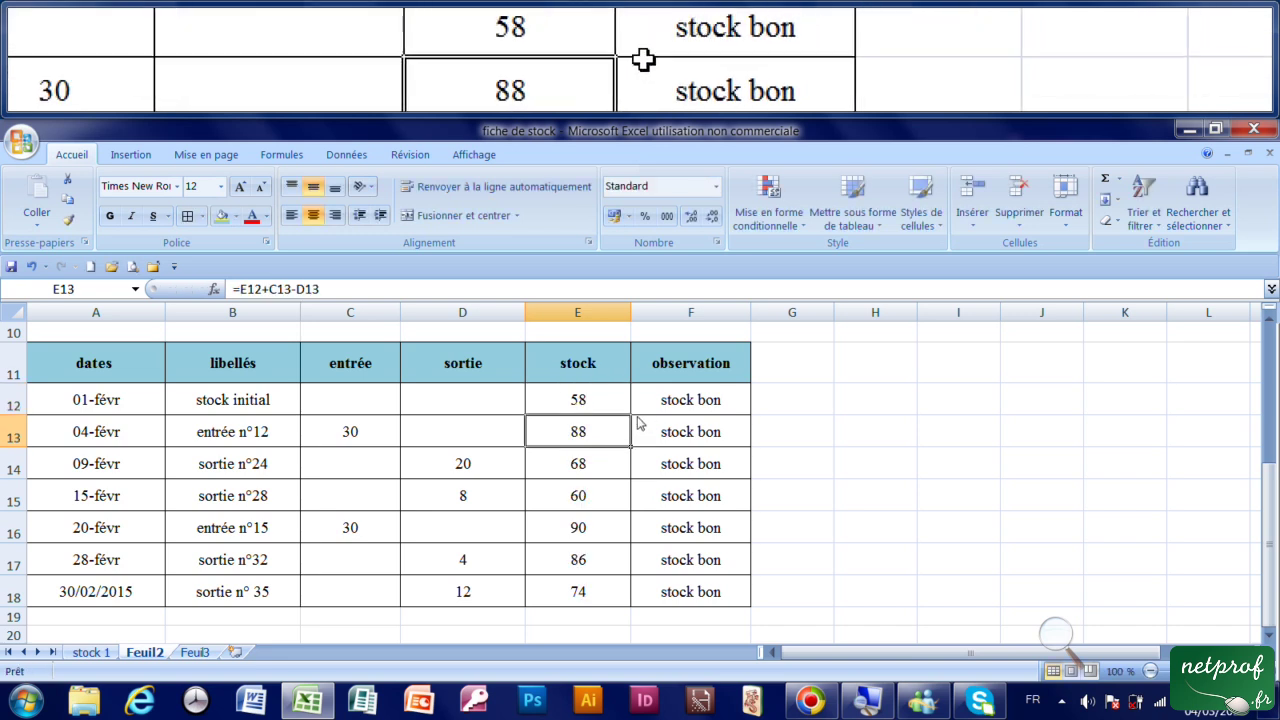
Step: Set the entrée quantity for entrée n°12 in C13 to 20
{"action": "left_click", "coordinate": [356, 437]}
{"action": "type", "text": "2"}
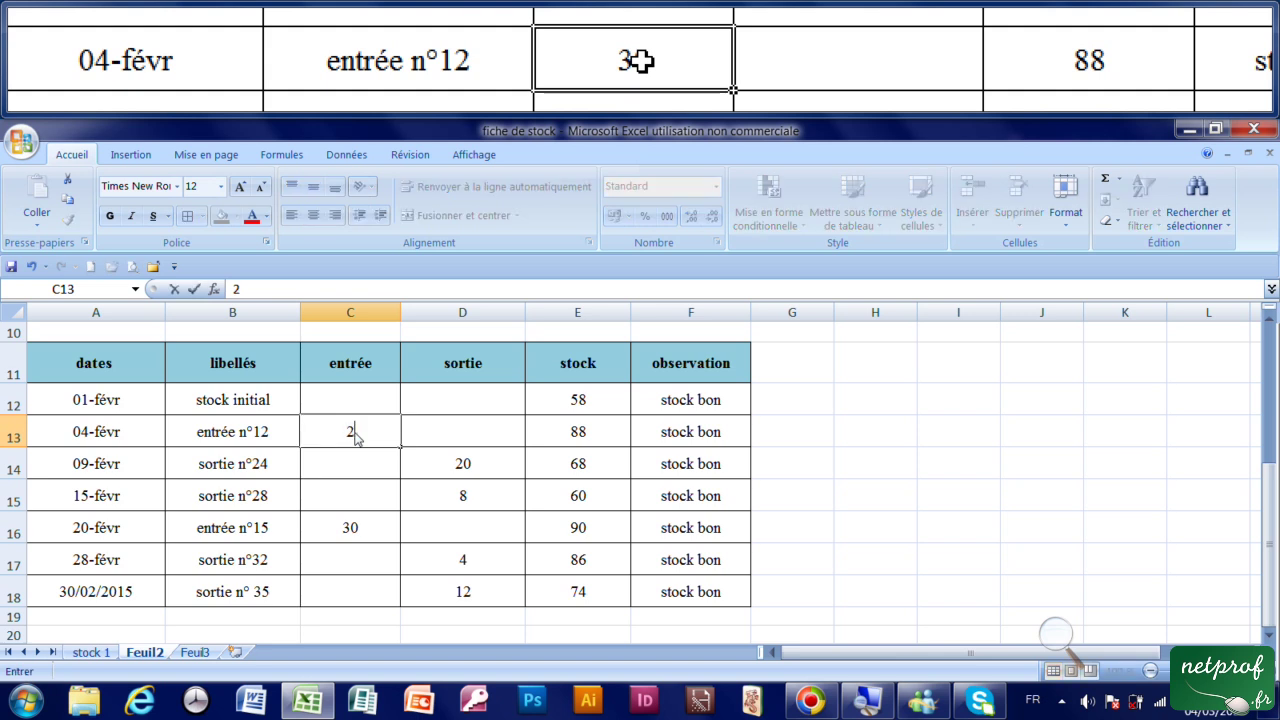
{"action": "key", "text": "Return"}
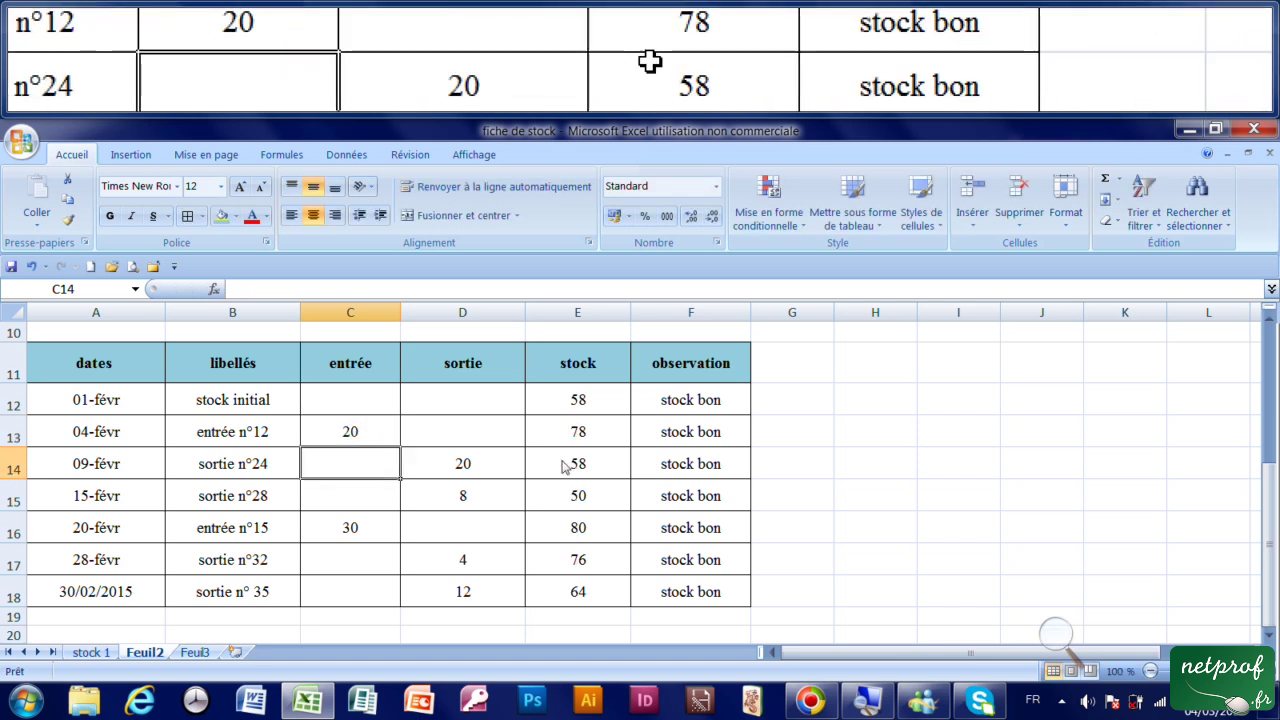
Step: Set the sortie quantity for sortie n°24 in D14 to 15
{"action": "left_click", "coordinate": [465, 473]}
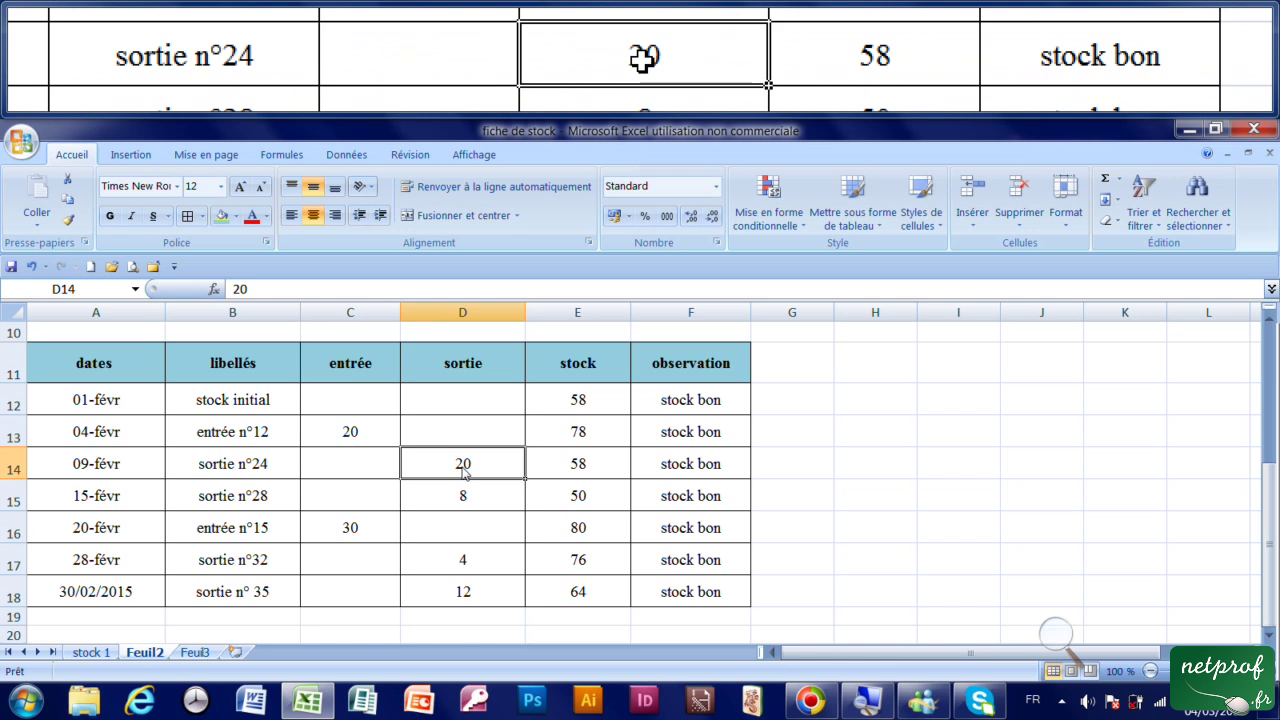
{"action": "type", "text": "15"}
{"action": "key", "text": "Return"}
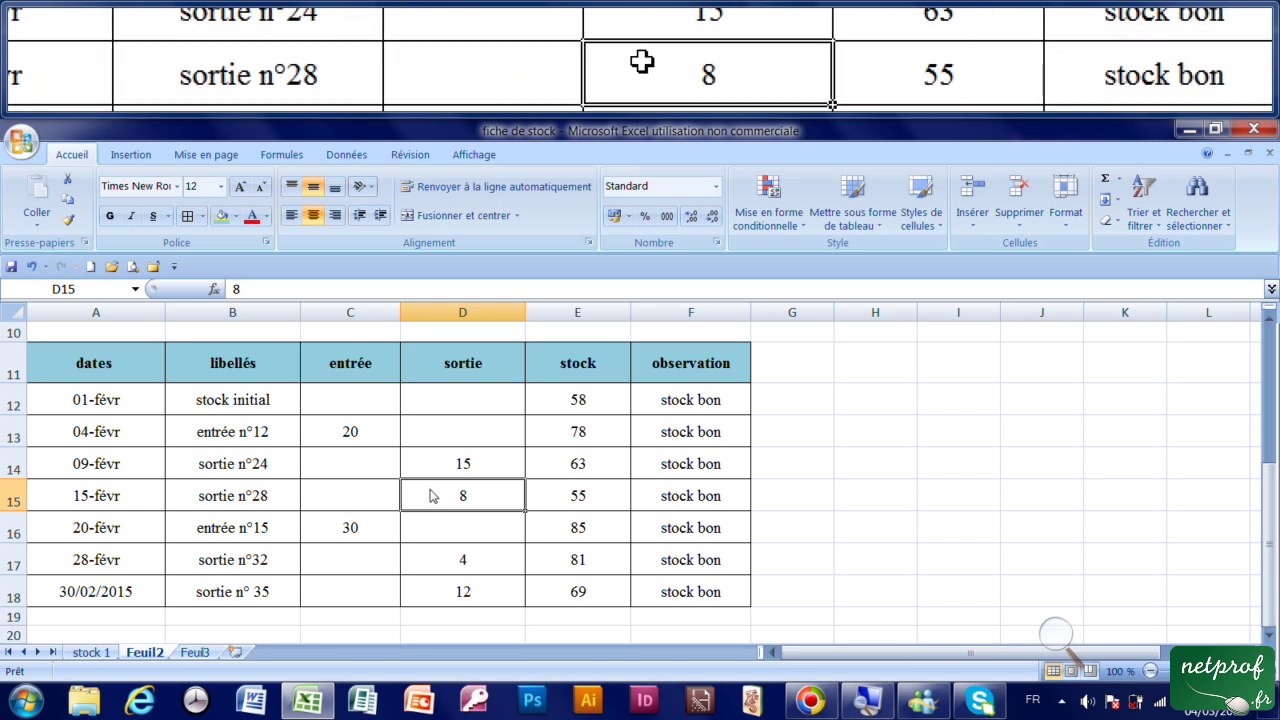
Step: Clear the sortie quantity in D15 for sortie n°28 and enter 10 as its entrée quantity in C15
{"action": "key", "text": "BackSpace"}
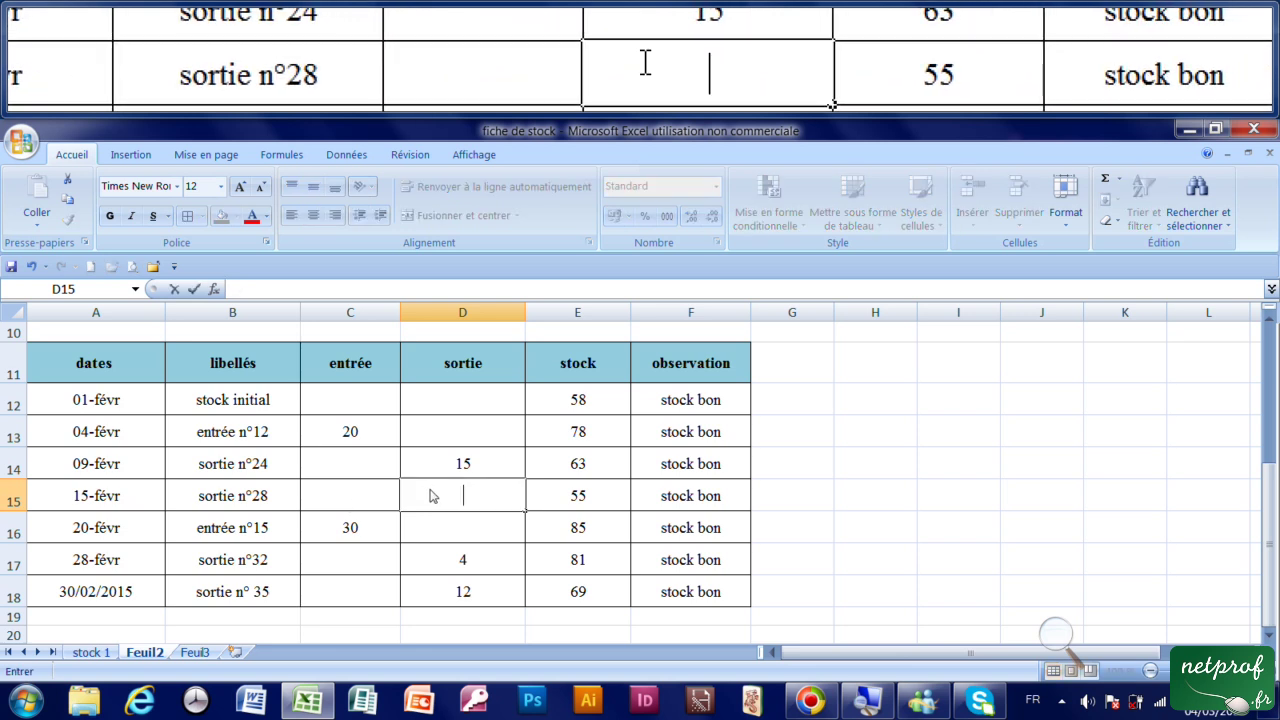
{"action": "left_click", "coordinate": [365, 503]}
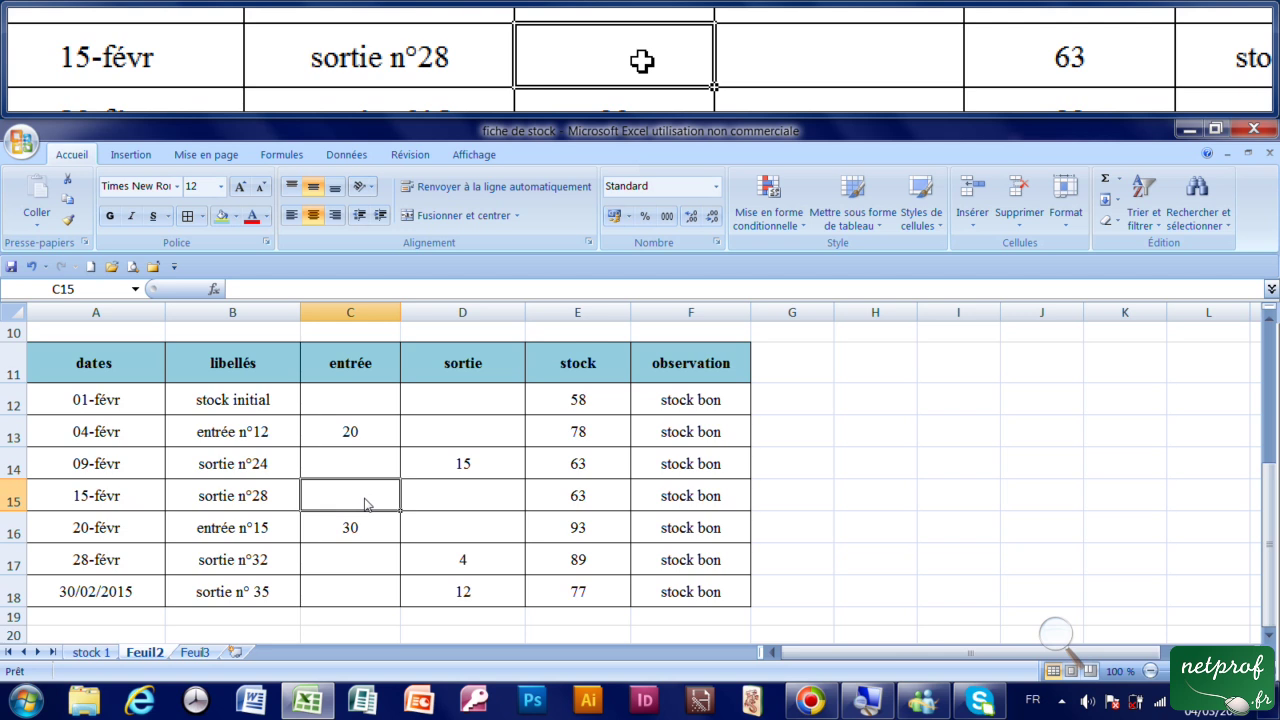
{"action": "type", "text": "10"}
{"action": "key", "text": "Return"}
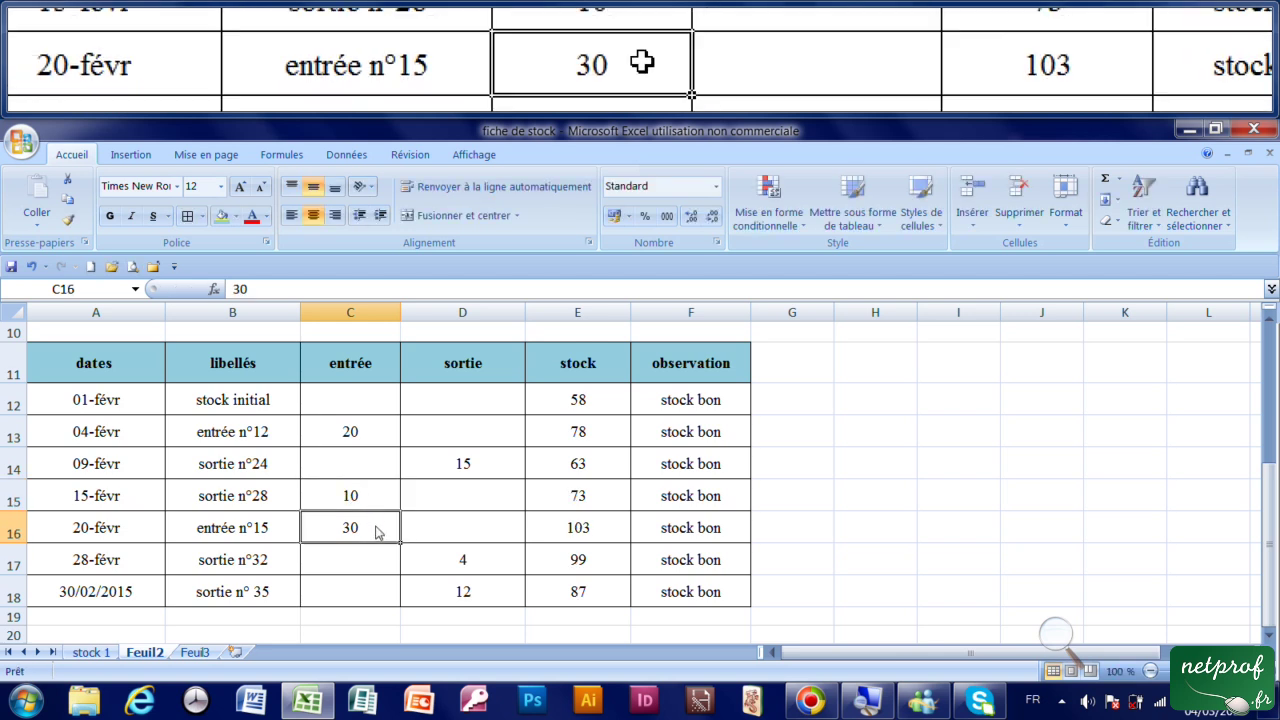
Step: Clear the entrée quantity in C16 for entrée n°15 and enter 40 as its sortie quantity in D16
{"action": "key", "text": "BackSpace"}
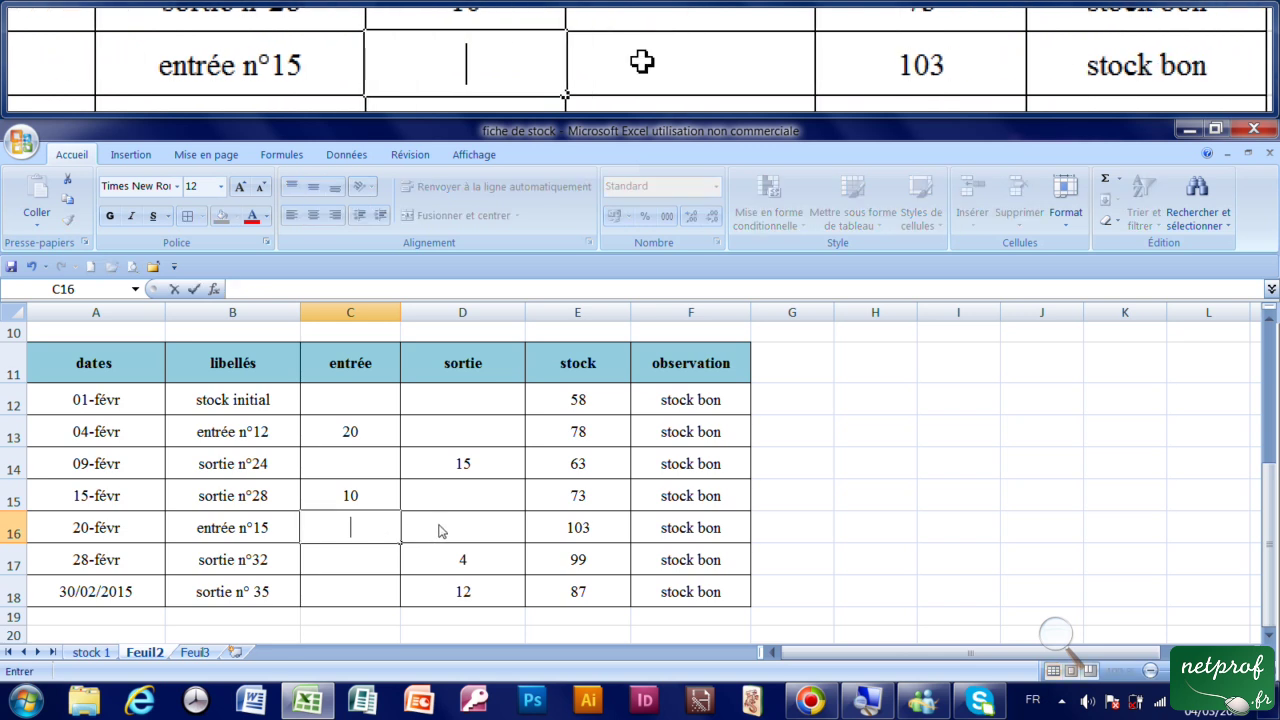
{"action": "left_click", "coordinate": [437, 531]}
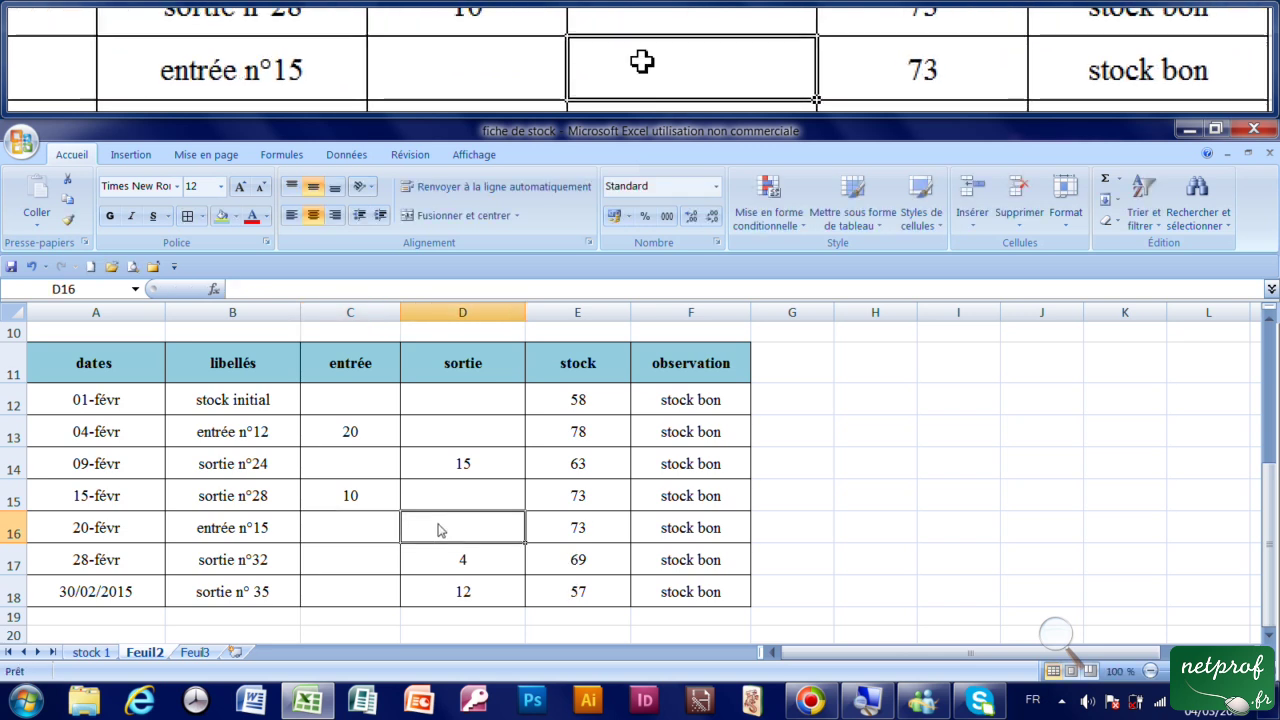
{"action": "type", "text": "40"}
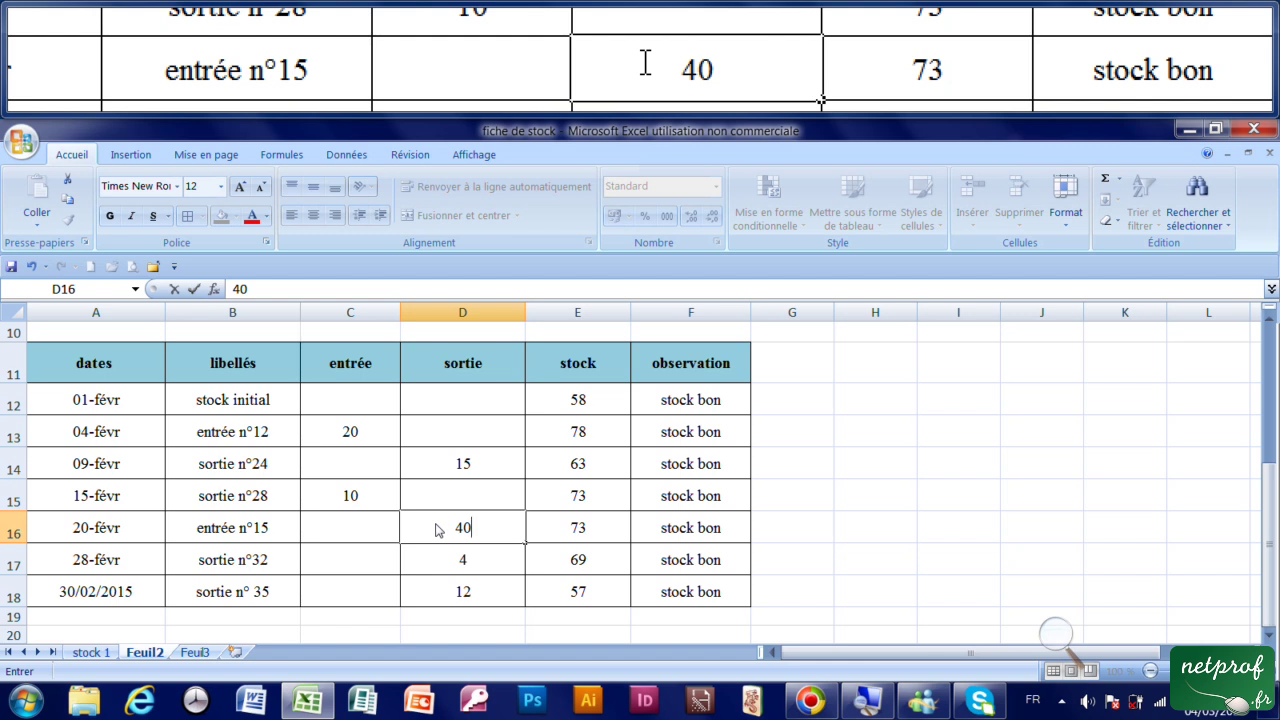
{"action": "key", "text": "Return"}
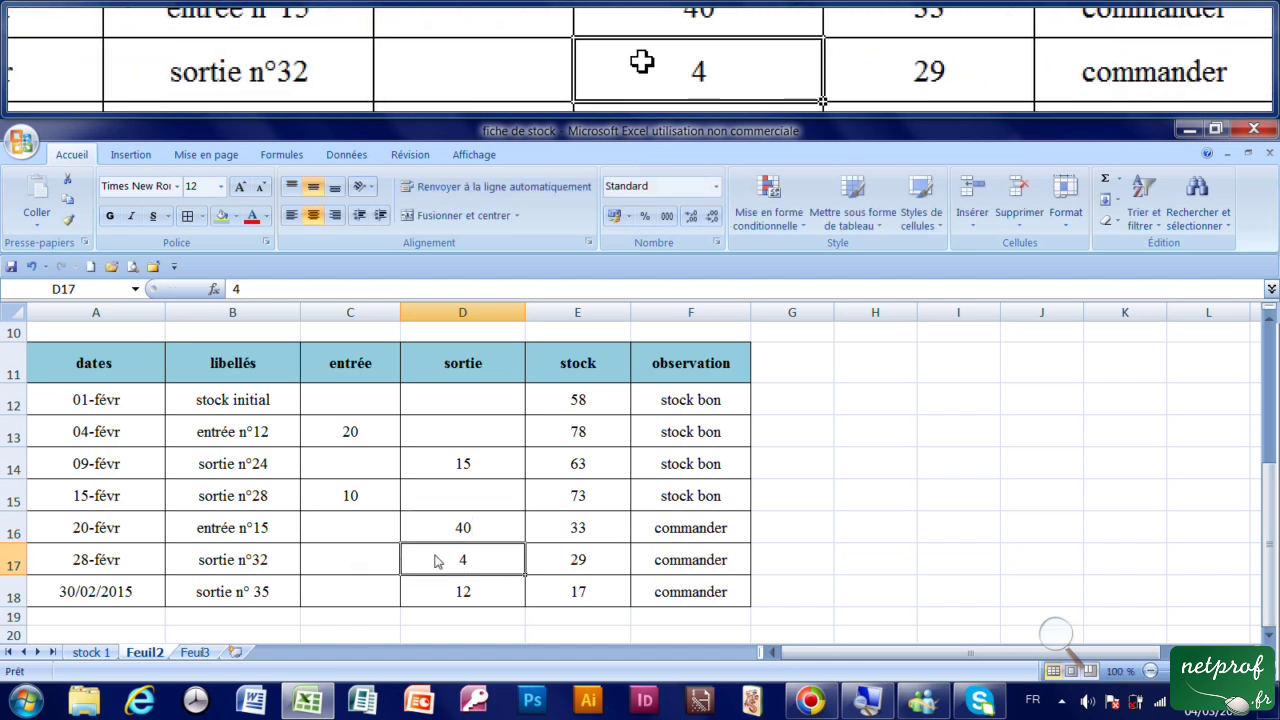
Step: Clear the sortie quantity in D17 for sortie n°32 and enter 25 as its entrée quantity in C17
{"action": "key", "text": "Delete"}
{"action": "left_click", "coordinate": [373, 563]}
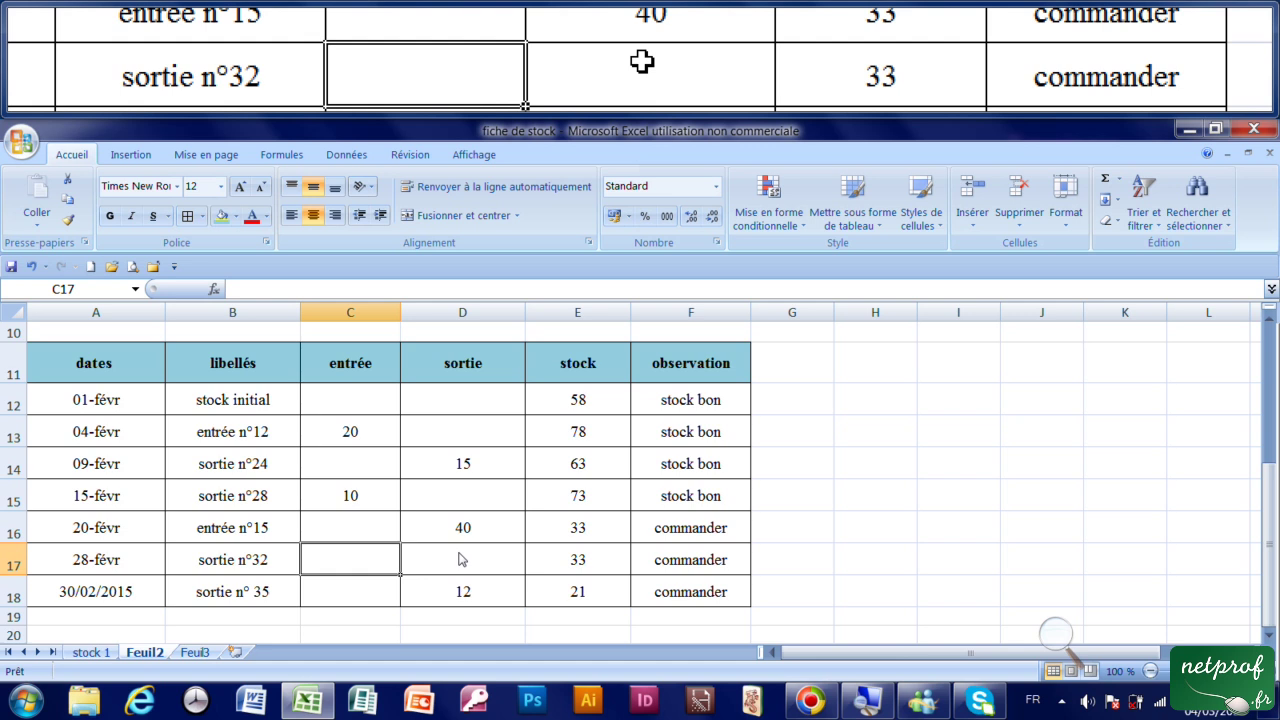
{"action": "type", "text": "25"}
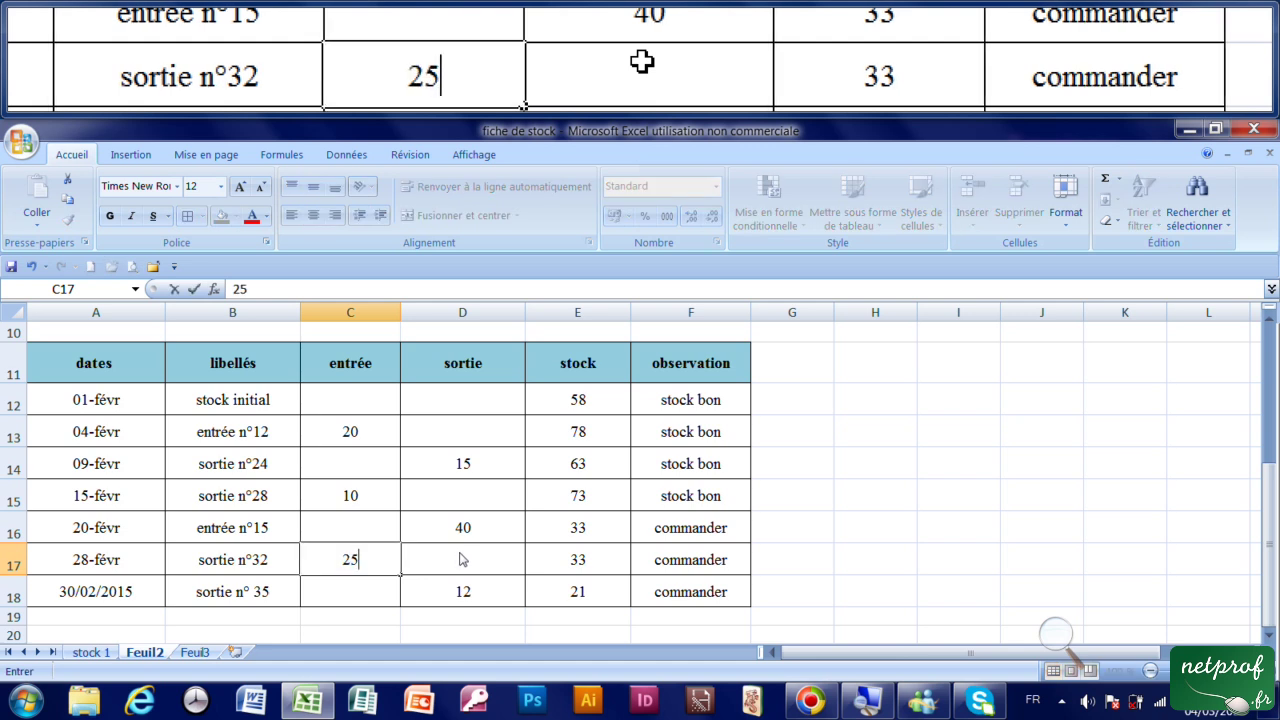
{"action": "key", "text": "Return"}
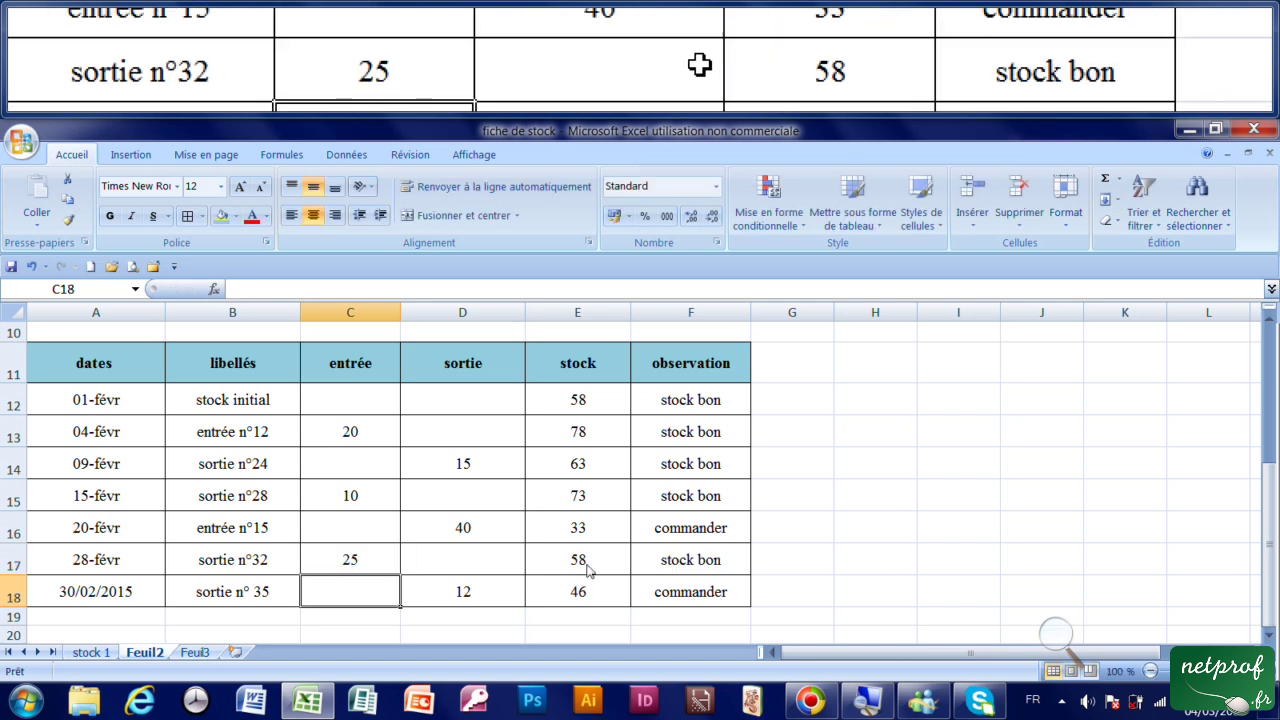
Step: Set the sortie quantity for sortie n° 35 in D18 to 20
{"action": "left_click", "coordinate": [493, 598]}
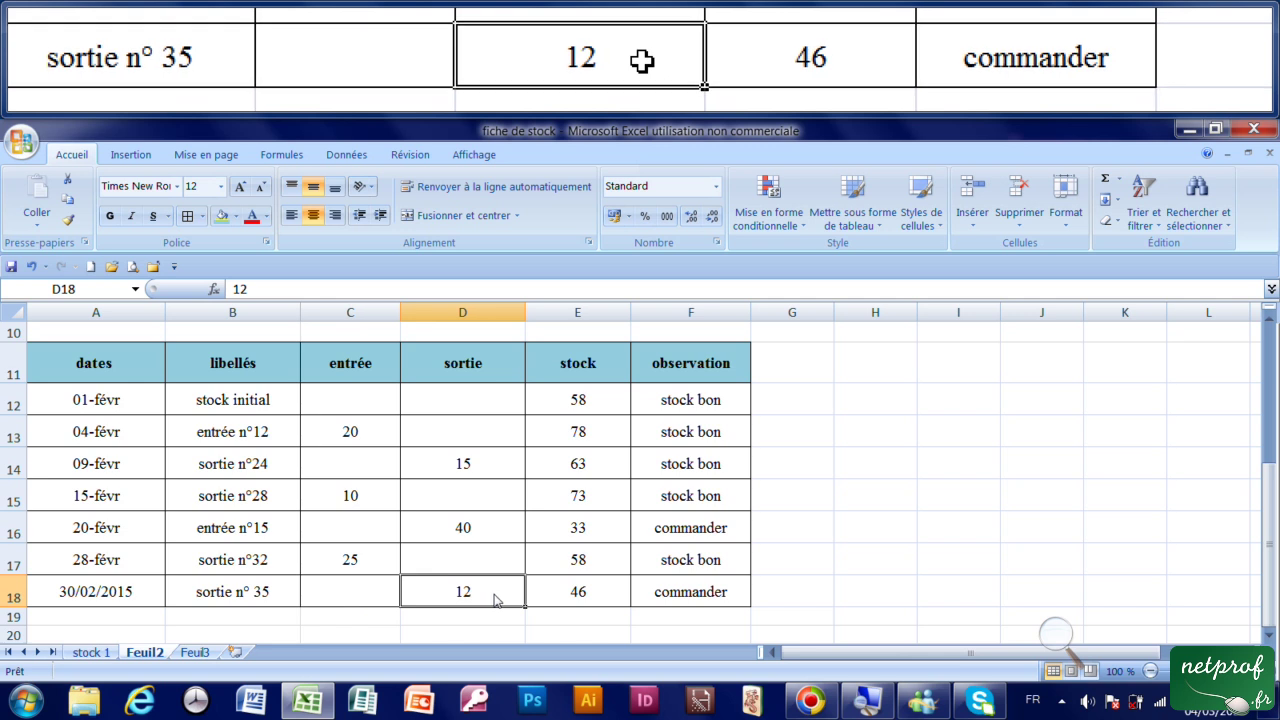
{"action": "type", "text": "20"}
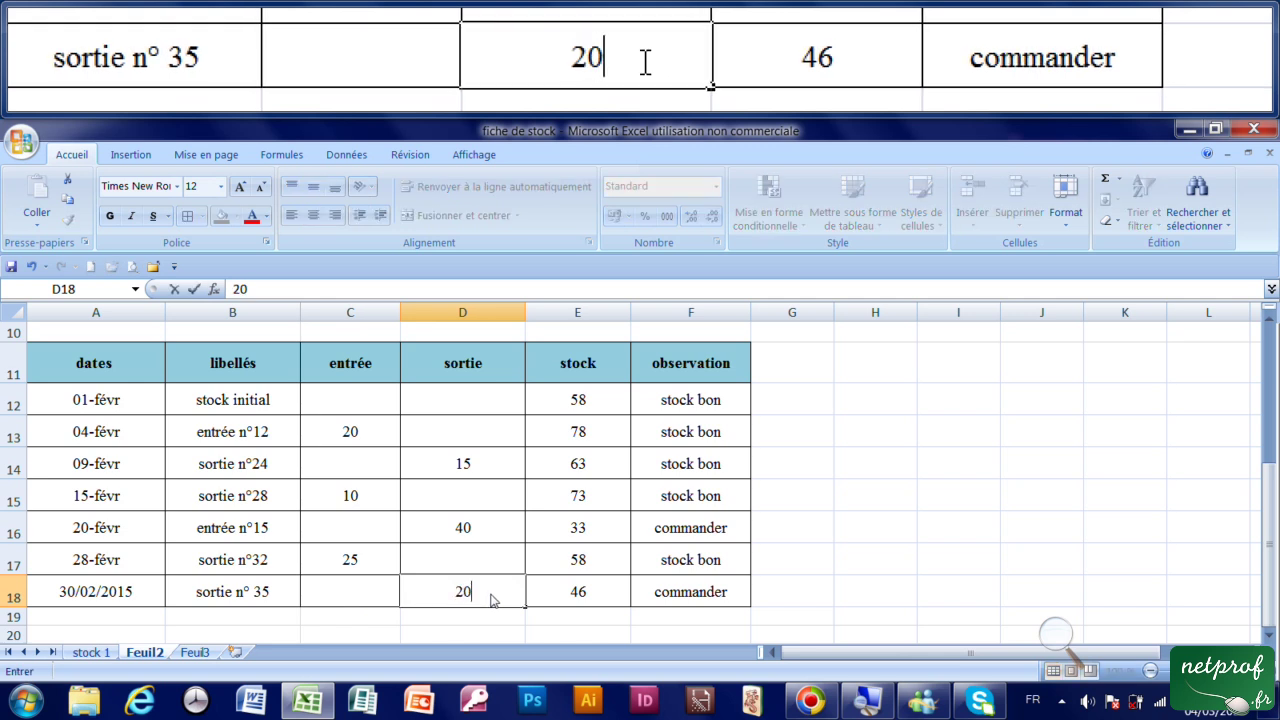
{"action": "key", "text": "Return"}
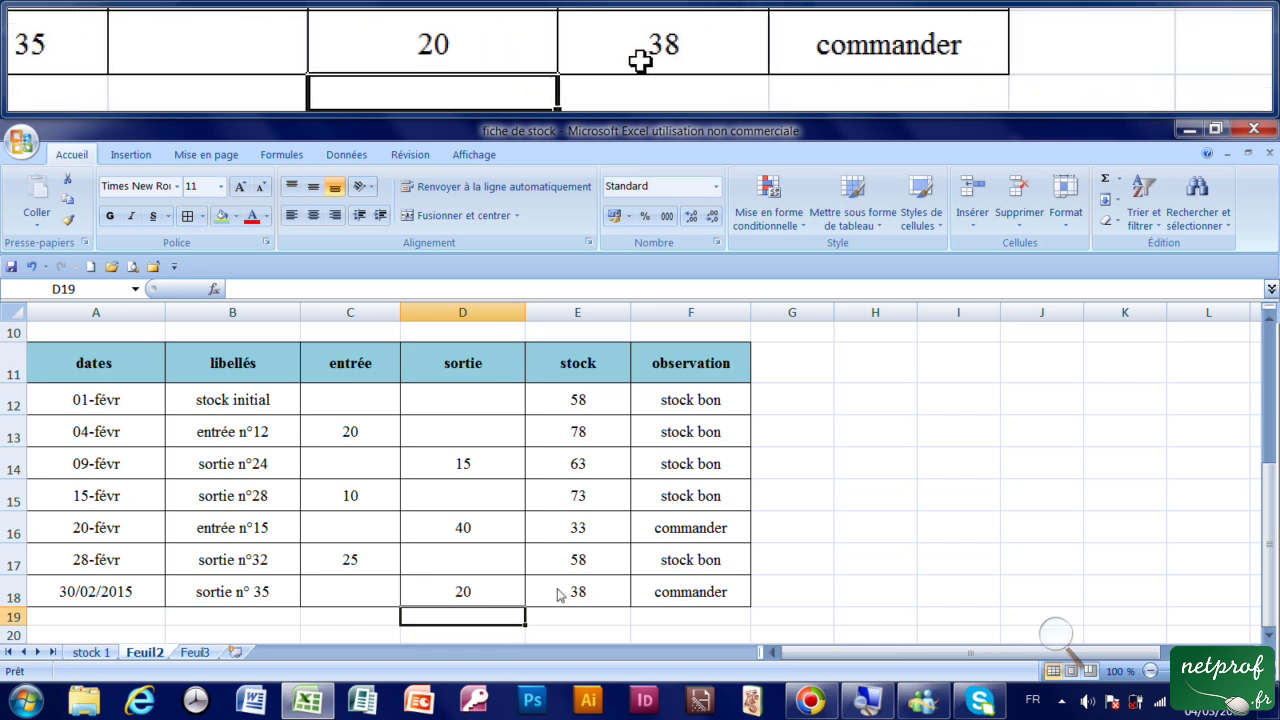
{"action": "scroll", "coordinate": [660, 600], "scroll_direction": "down", "scroll_amount": 1}
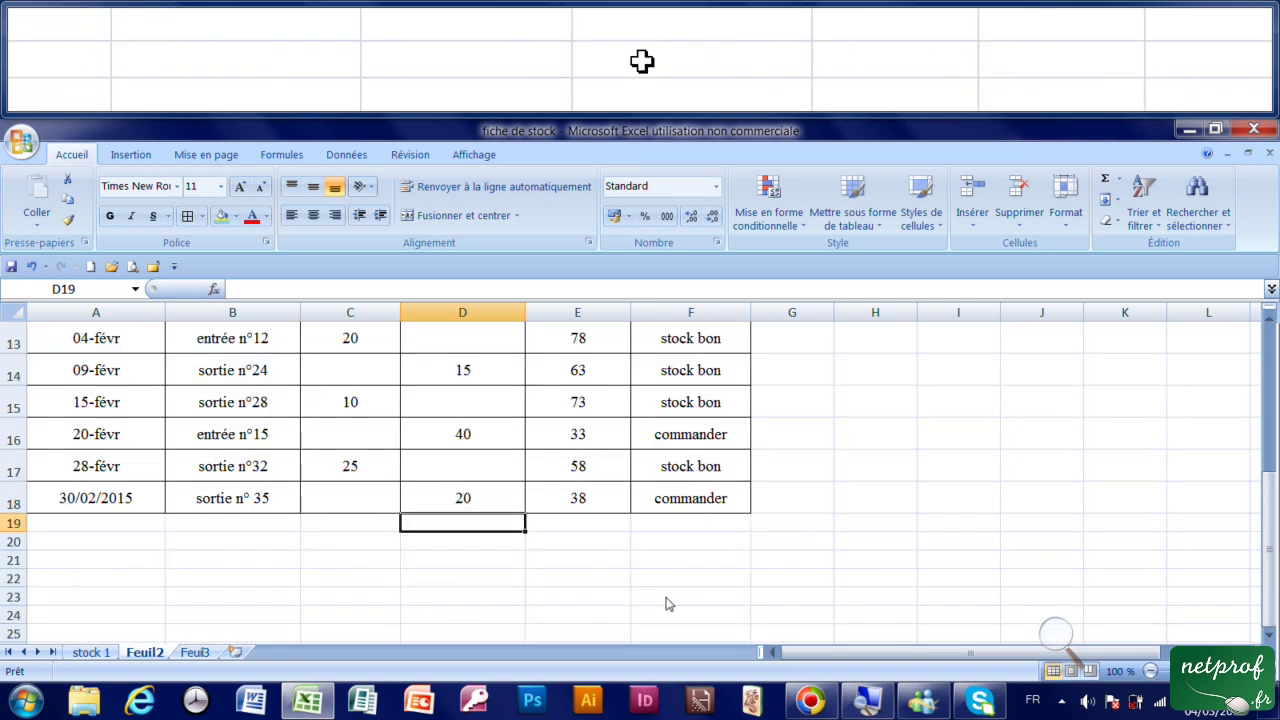
{"action": "scroll", "coordinate": [669, 604], "scroll_direction": "up", "scroll_amount": 1}
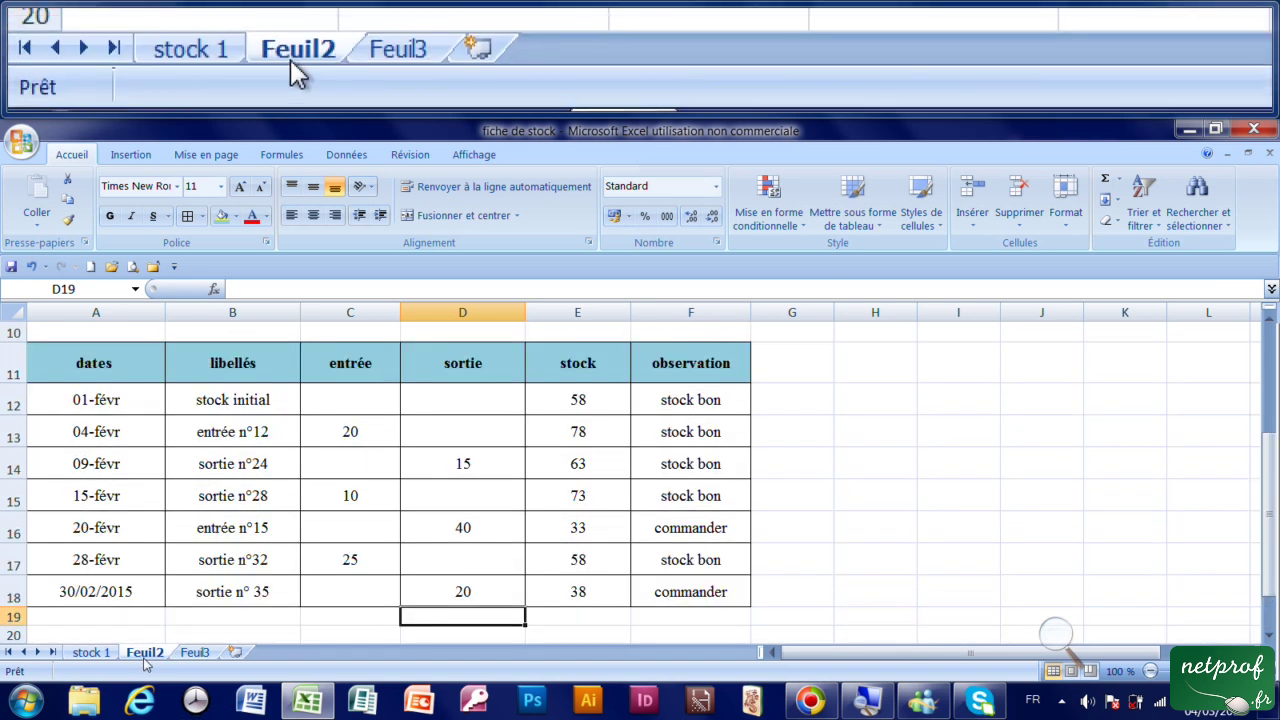
Step: Rename the Feuil2 sheet as stock2
{"action": "double_click", "coordinate": [146, 655]}
{"action": "type", "text": "stock"}
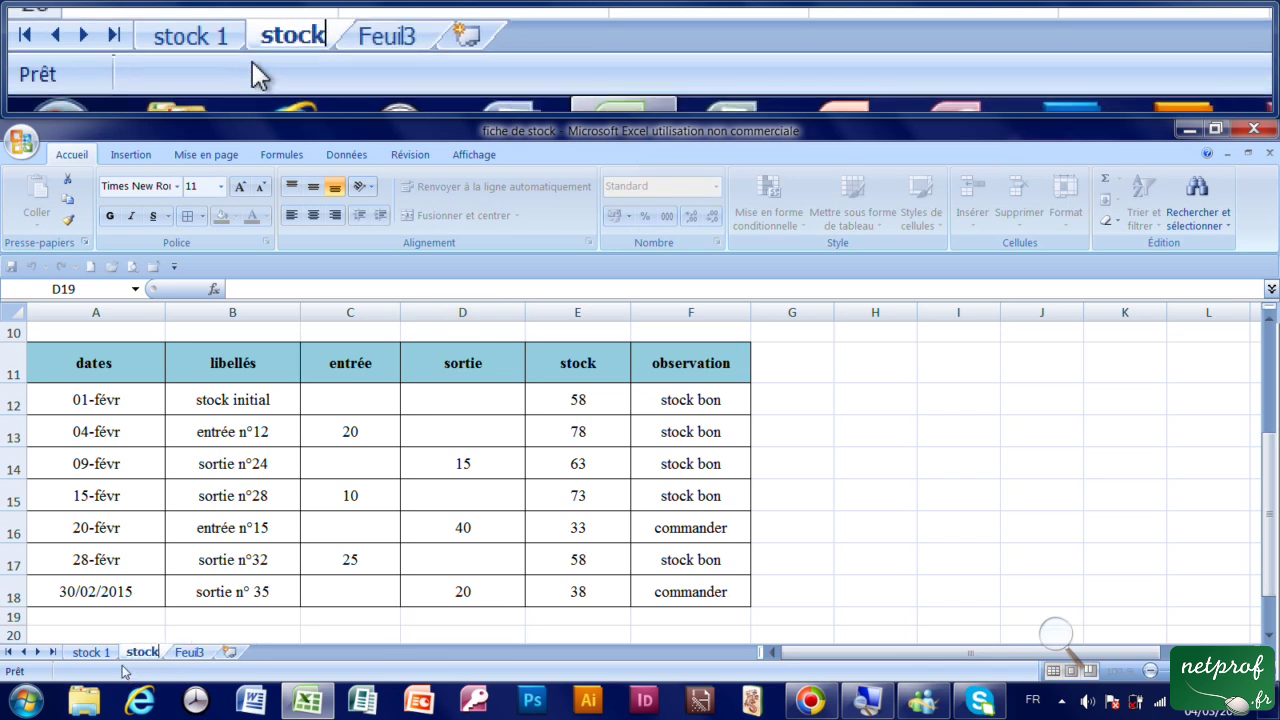
{"action": "type", "text": "2"}
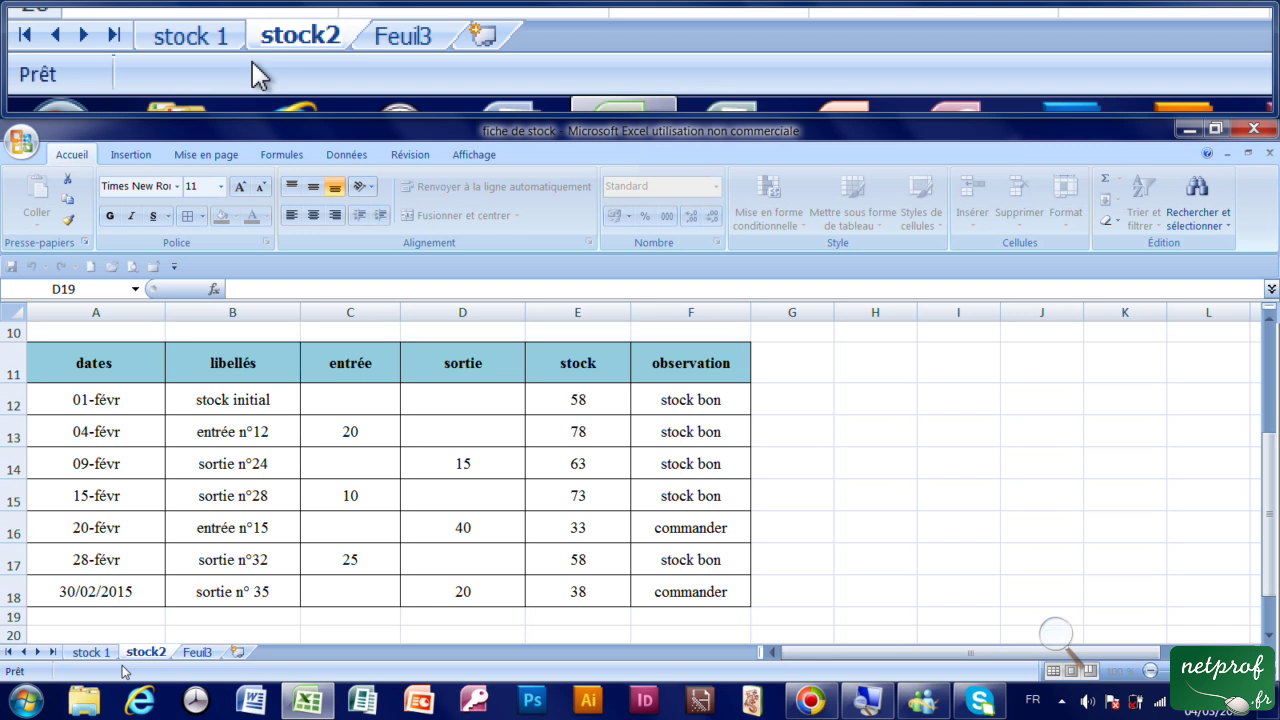
{"action": "left_click", "coordinate": [433, 527]}
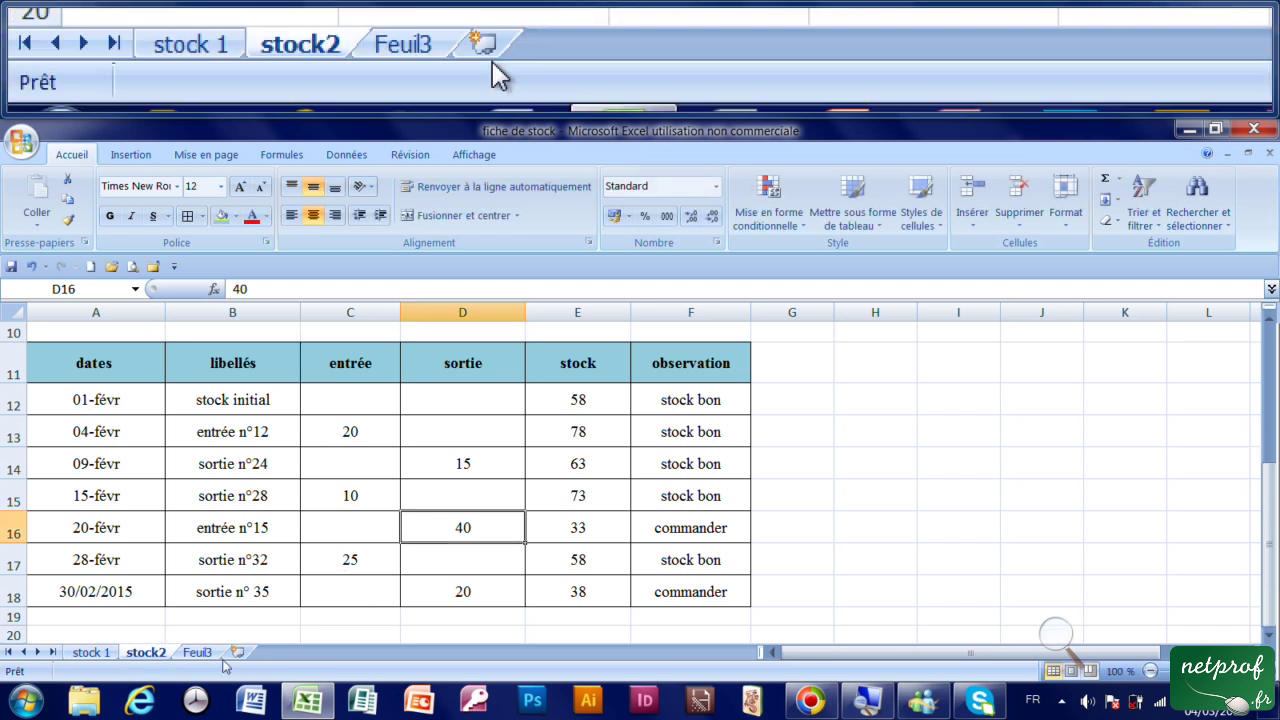
Step: Copy the entire contents of the stock 1 sheet and paste them into Feuil3 starting at A1
{"action": "scroll", "coordinate": [232, 540], "scroll_direction": "up", "scroll_amount": 3}
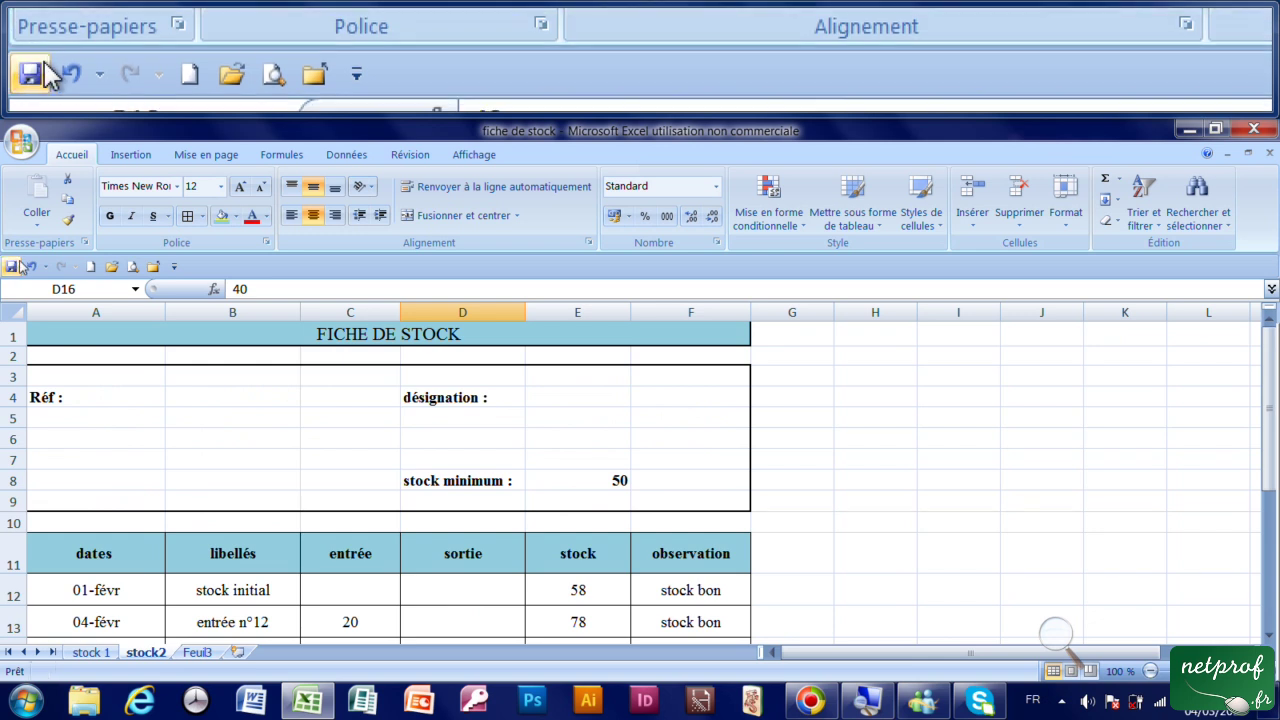
{"action": "left_click", "coordinate": [88, 652]}
{"action": "left_click", "coordinate": [477, 480]}
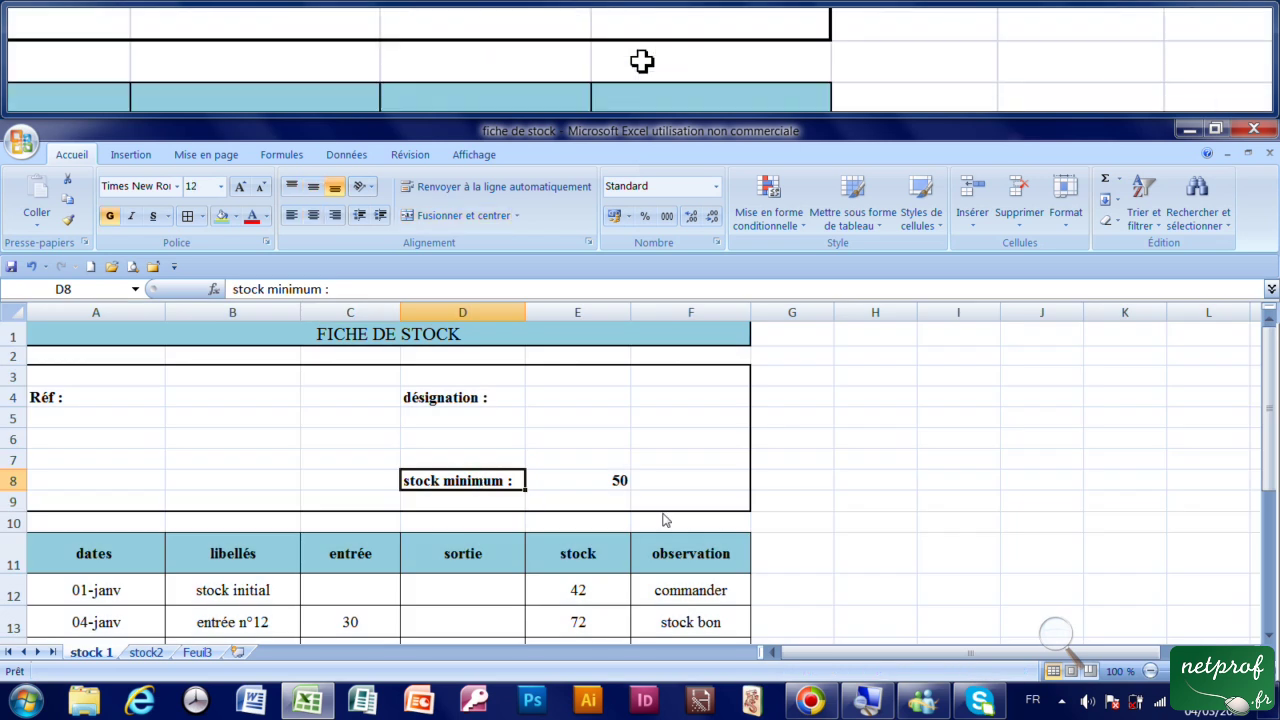
{"action": "scroll", "coordinate": [665, 510], "scroll_direction": "down", "scroll_amount": 3}
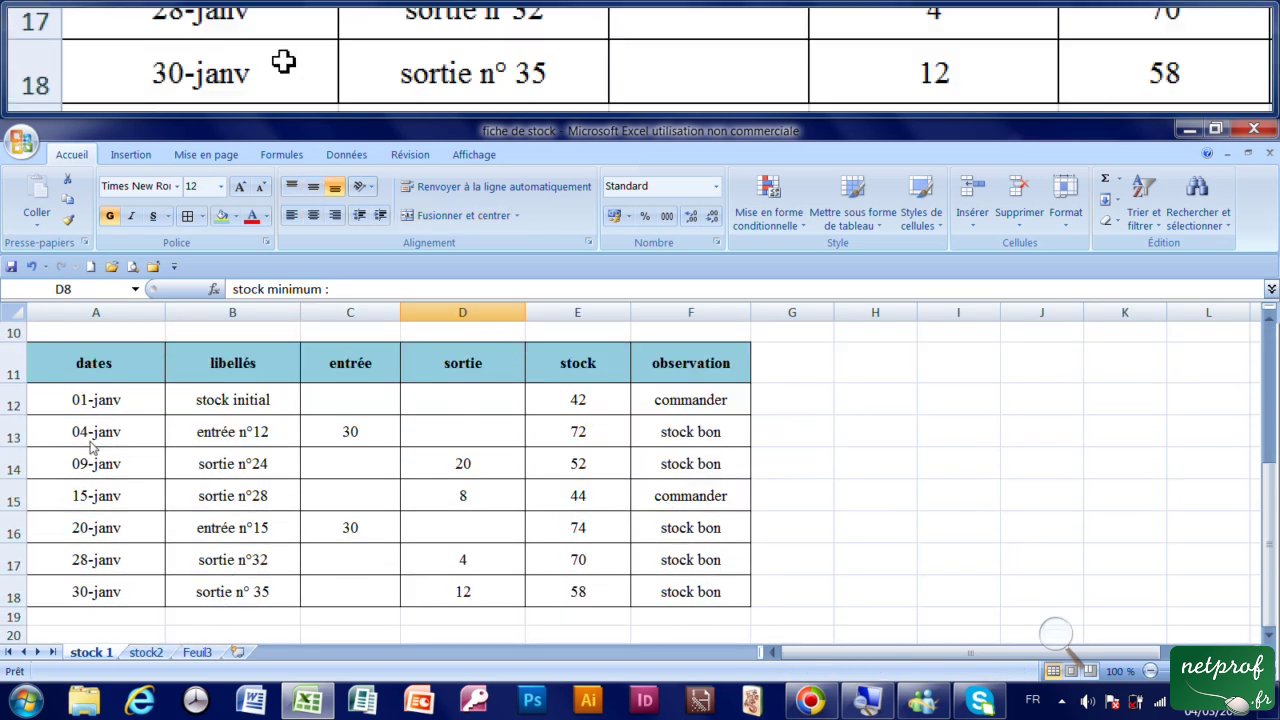
{"action": "left_click", "coordinate": [14, 313]}
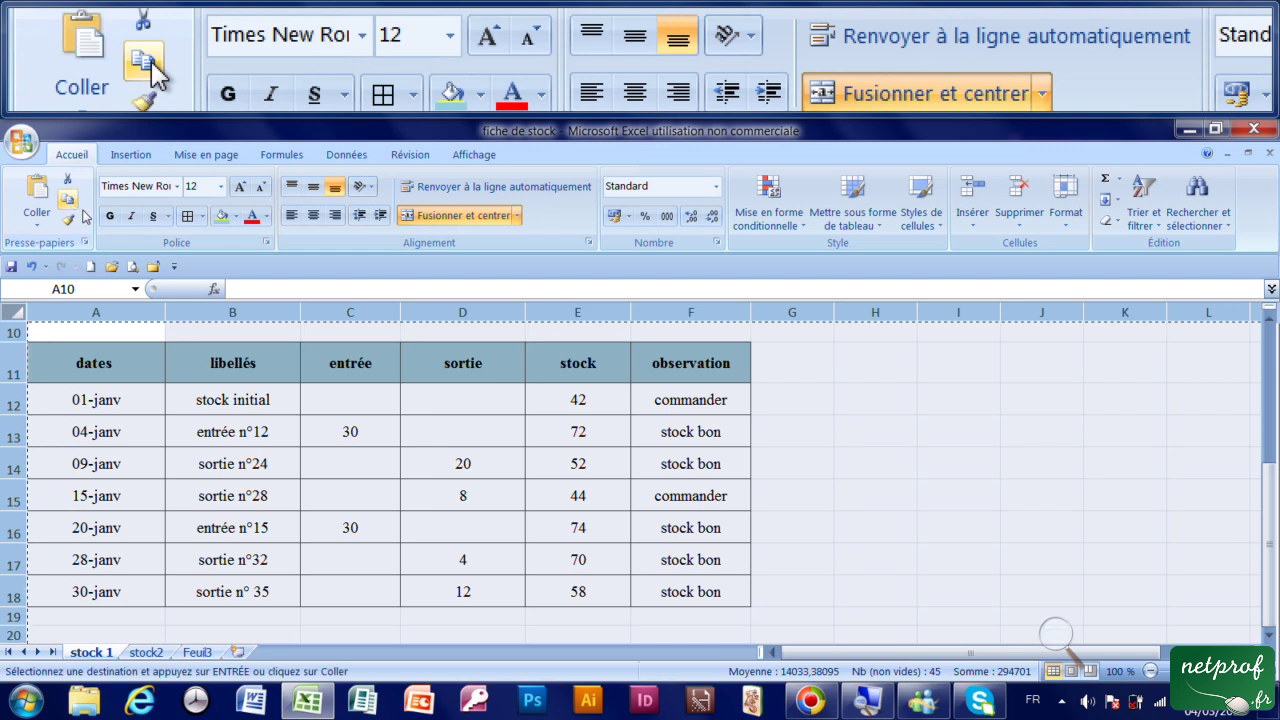
{"action": "left_click", "coordinate": [199, 653]}
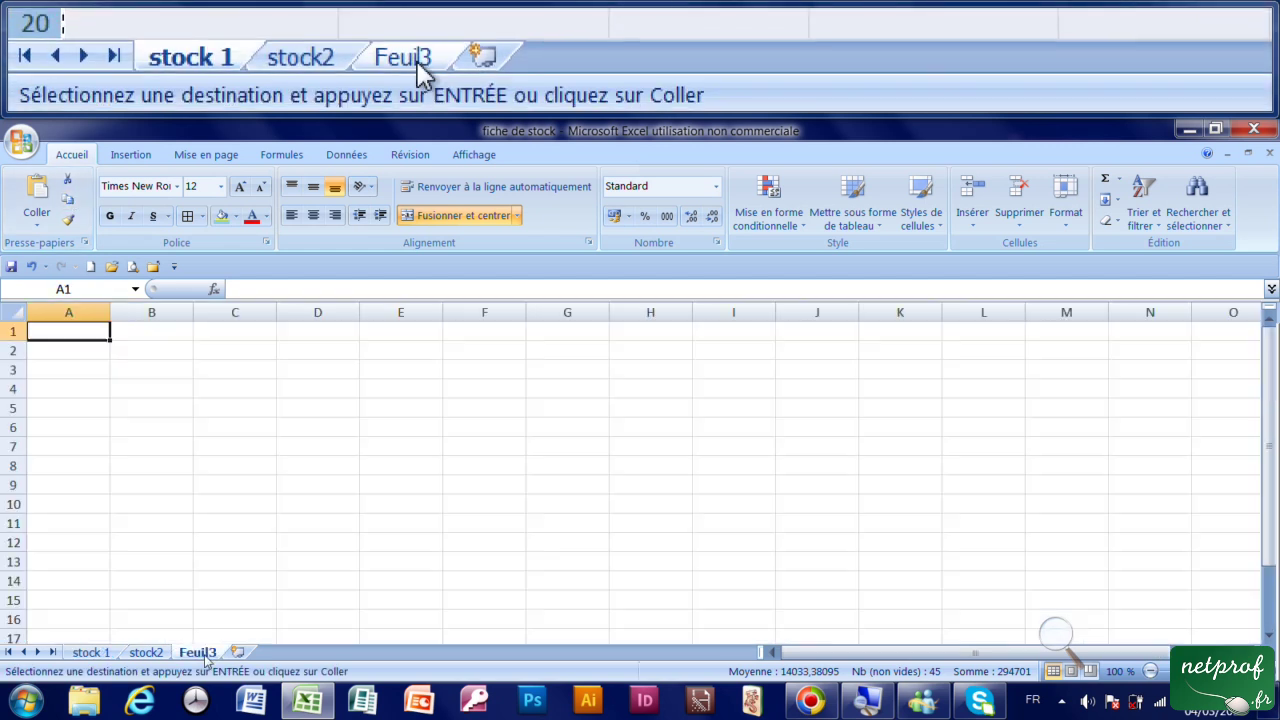
{"action": "left_click", "coordinate": [38, 220]}
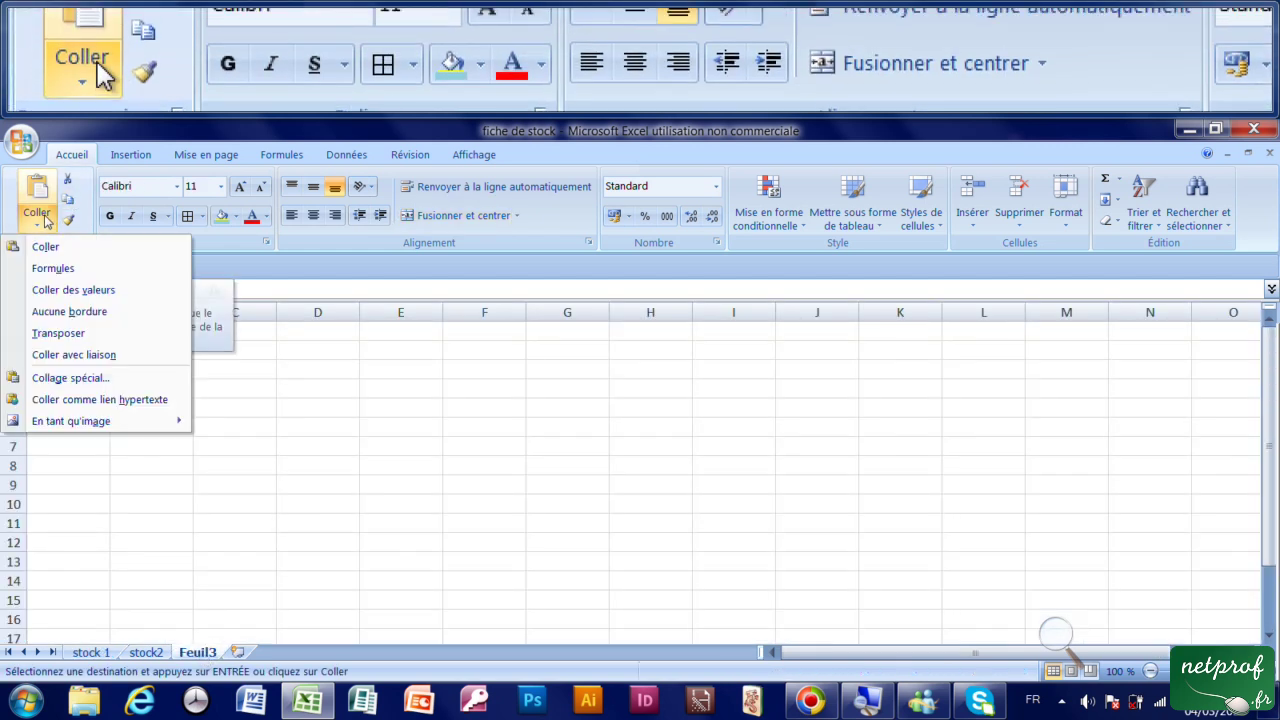
{"action": "left_click", "coordinate": [44, 247]}
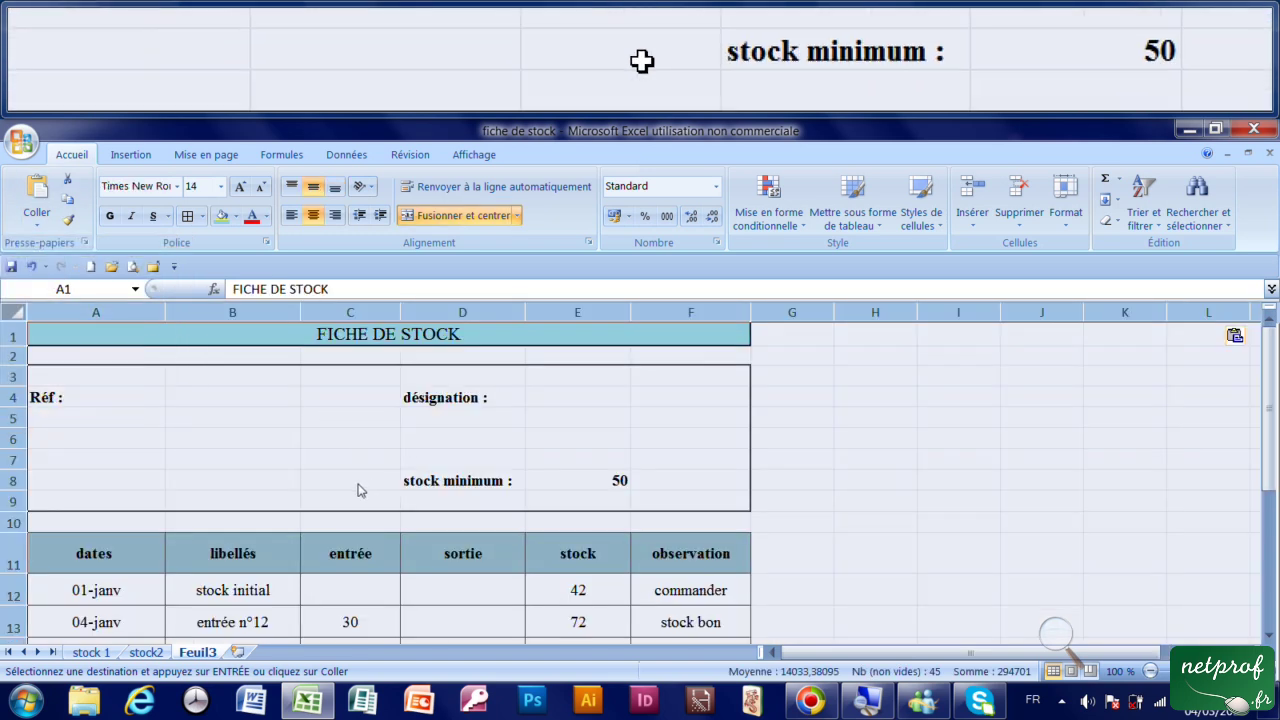
Step: Review the dates in the table pasted into Feuil3 and check the closing stock in E18 of the stock2 sheet
{"action": "scroll", "coordinate": [361, 490], "scroll_direction": "down", "scroll_amount": 2}
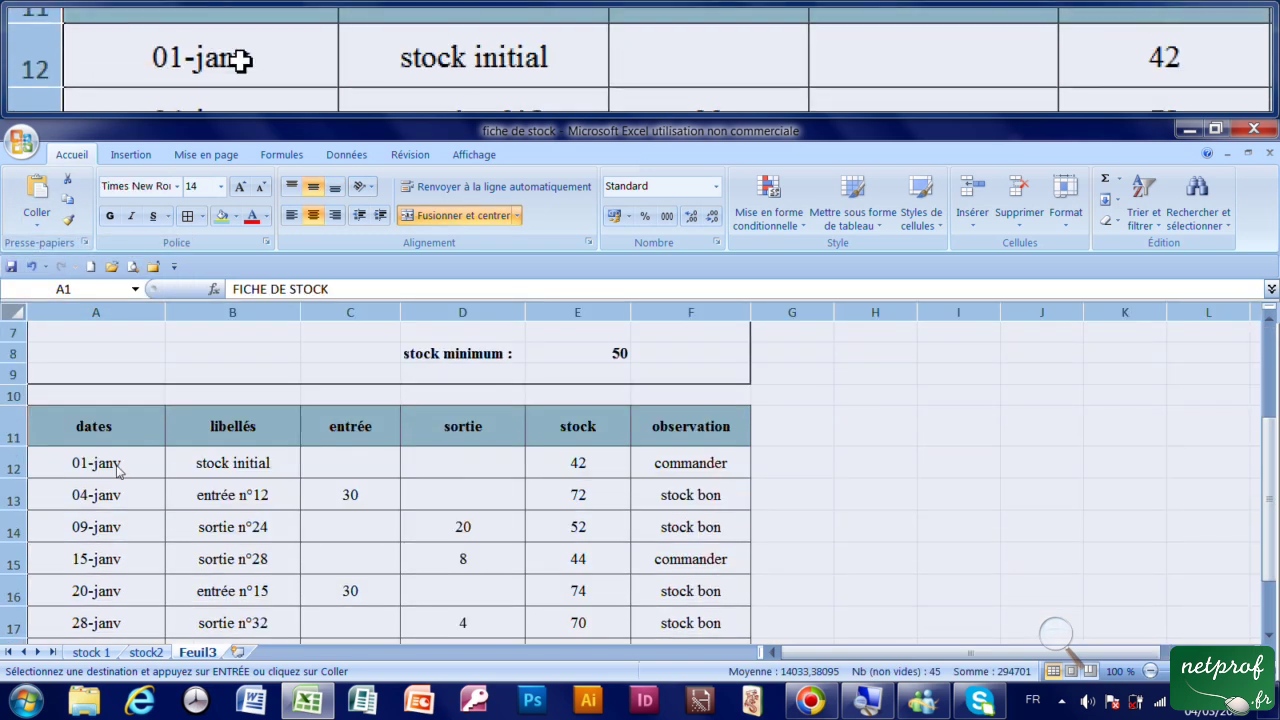
{"action": "left_click", "coordinate": [117, 472]}
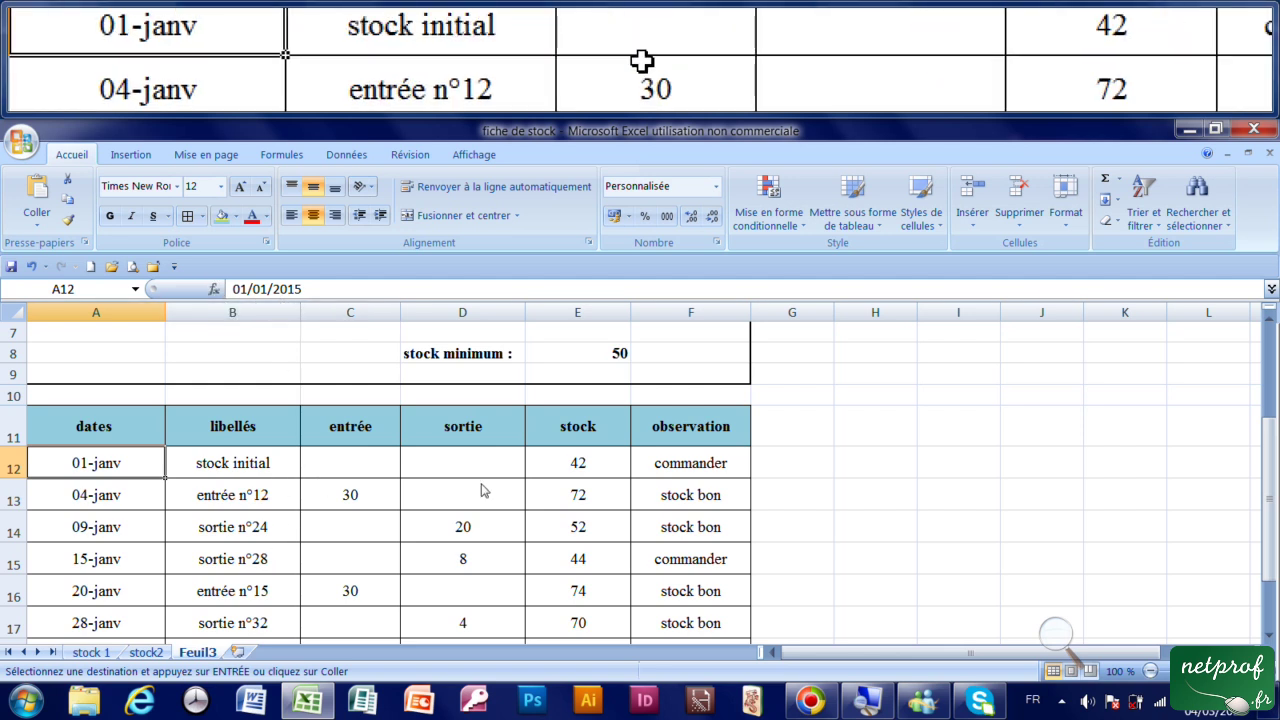
{"action": "scroll", "coordinate": [613, 494], "scroll_direction": "down", "scroll_amount": 2}
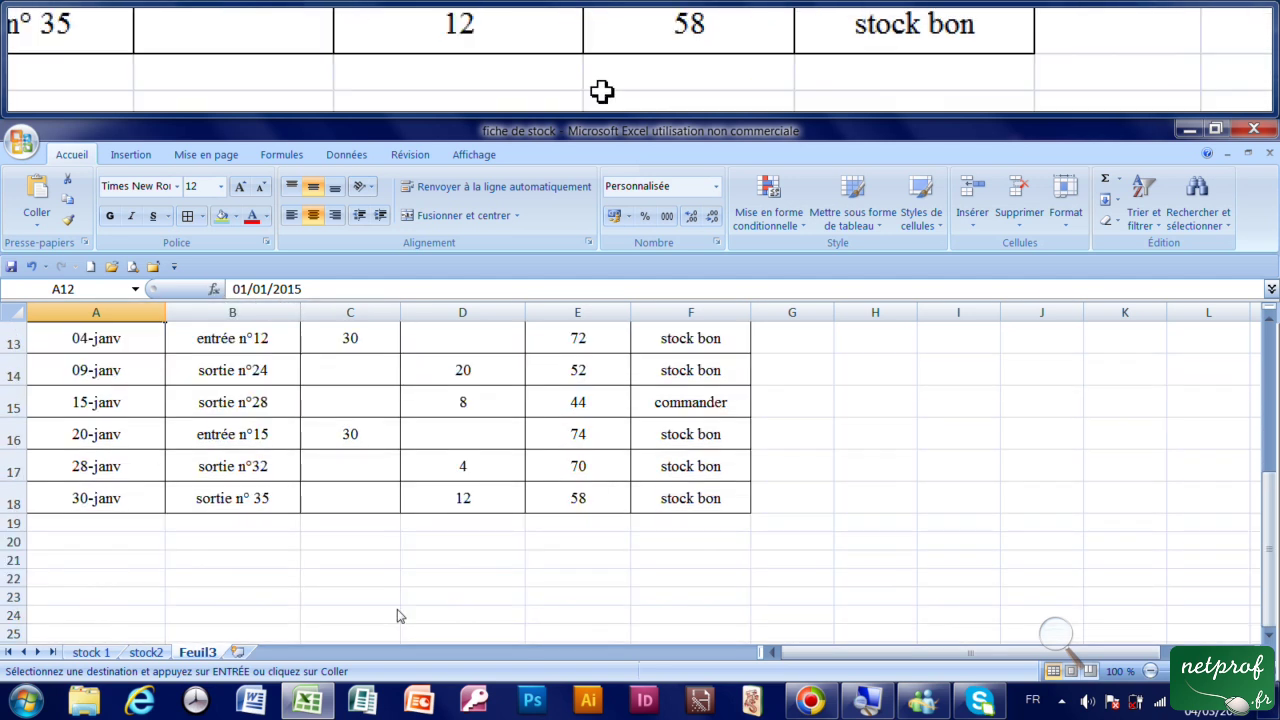
{"action": "left_click", "coordinate": [145, 652]}
{"action": "scroll", "coordinate": [585, 524], "scroll_direction": "down", "scroll_amount": 4}
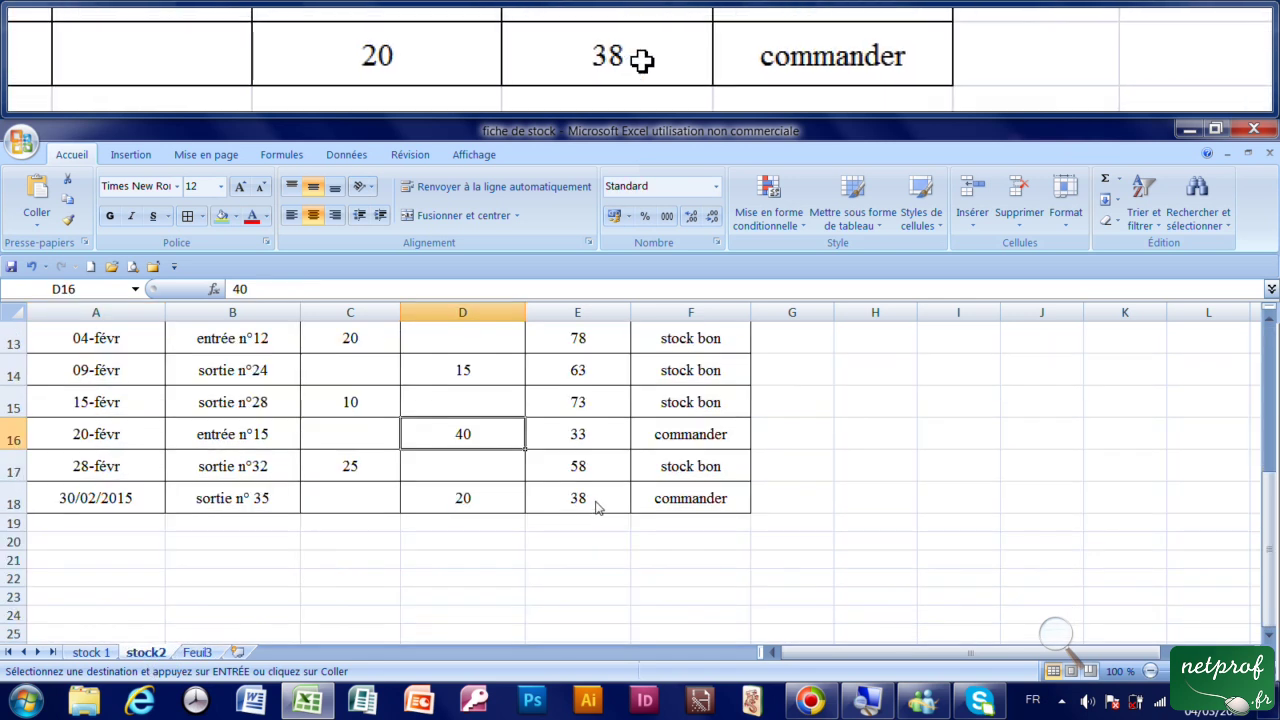
{"action": "left_click", "coordinate": [597, 507]}
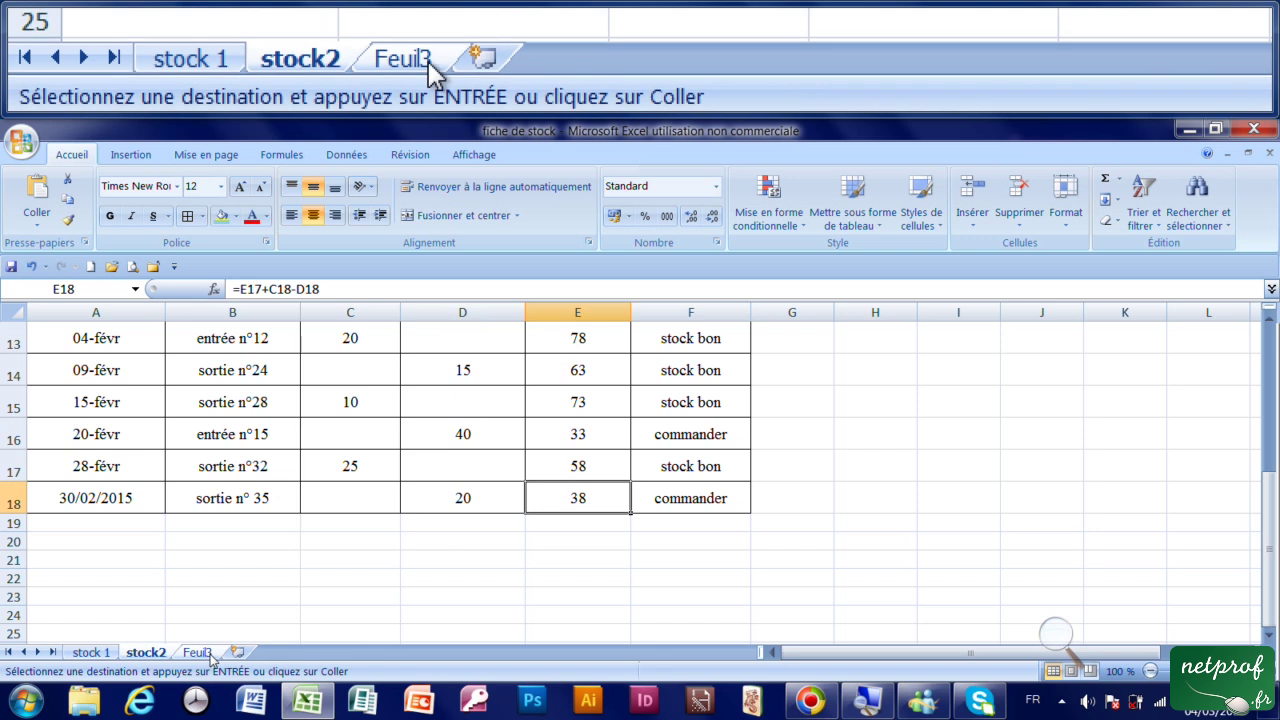
Step: Set the initial stock in E12 of Feuil3 to 38
{"action": "left_click", "coordinate": [205, 652]}
{"action": "scroll", "coordinate": [582, 494], "scroll_direction": "up", "scroll_amount": 4}
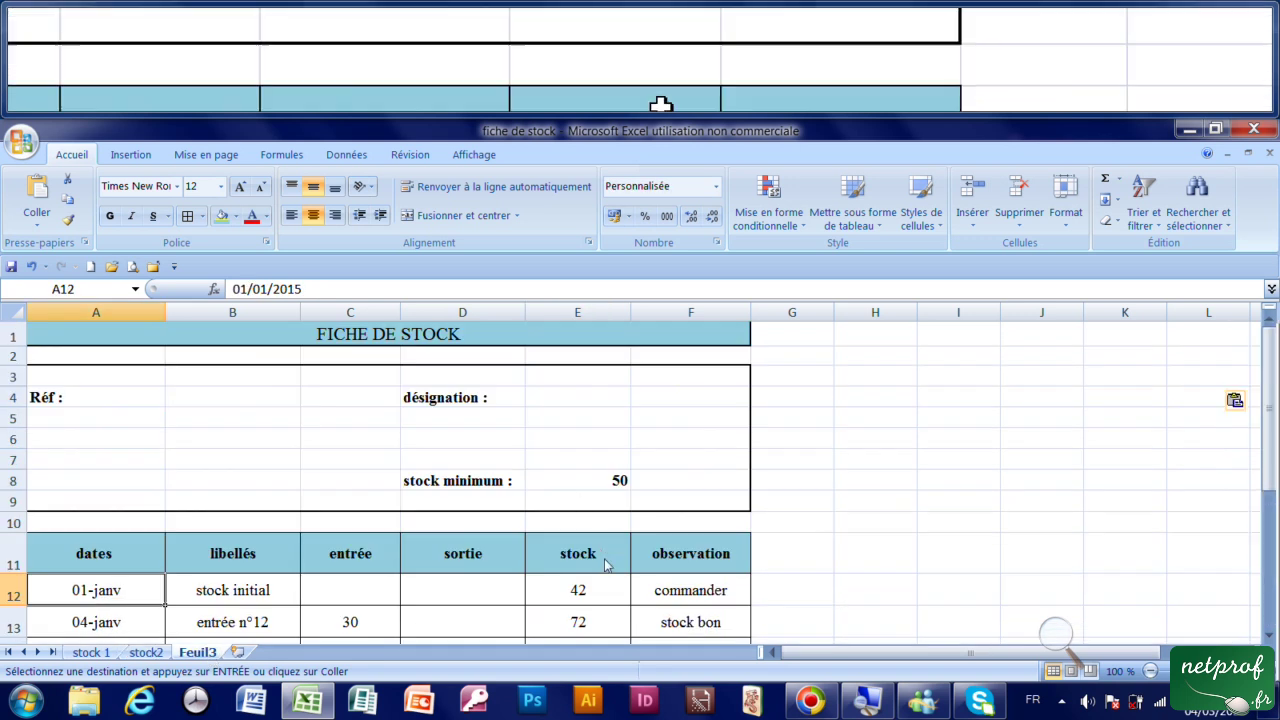
{"action": "left_click", "coordinate": [613, 591]}
{"action": "type", "text": "3"}
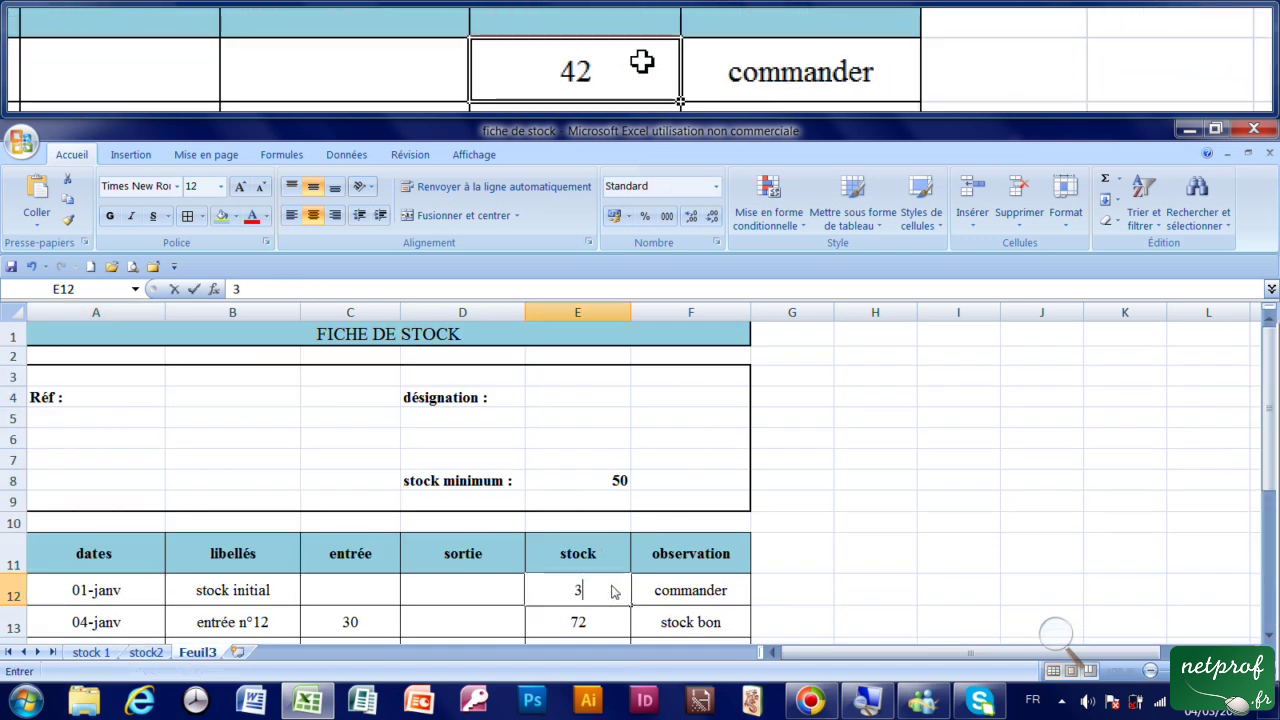
{"action": "type", "text": "8"}
{"action": "key", "text": "Return"}
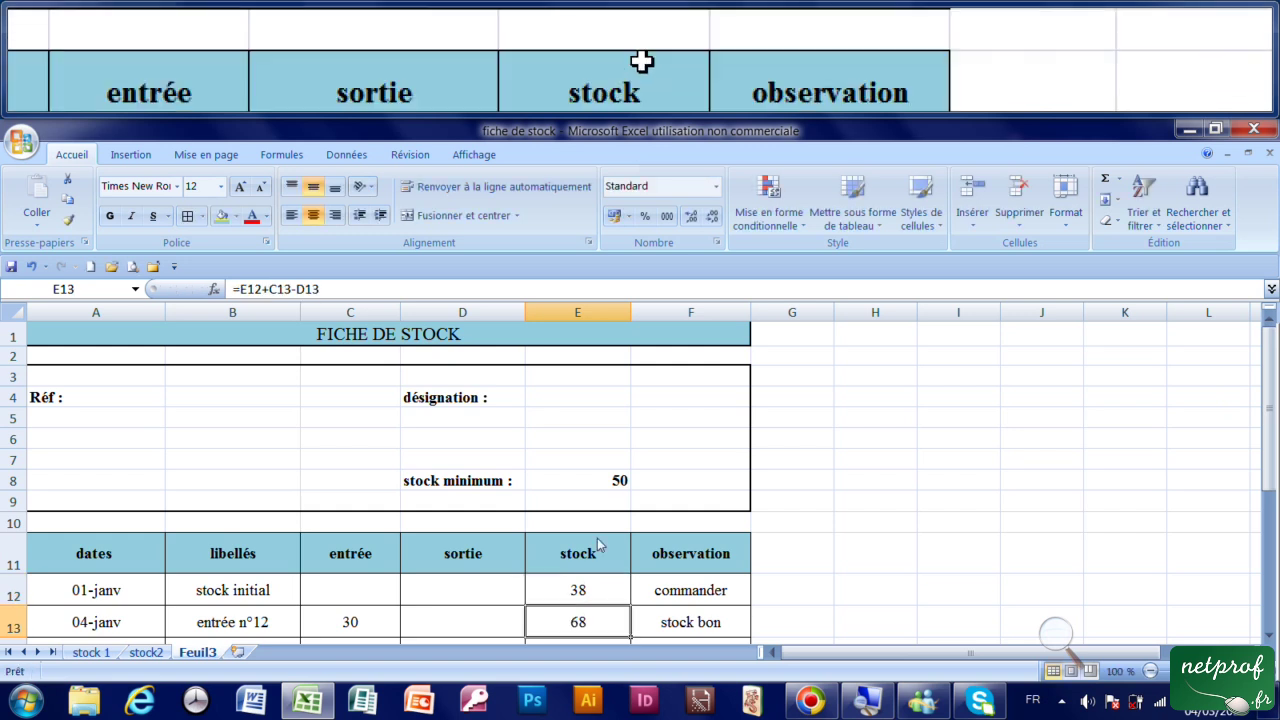
Step: Review the entrée, sortie and stock columns in rows 12 to 18 of Feuil3 and return to the stock 1 sheet
{"action": "scroll", "coordinate": [600, 541], "scroll_direction": "down", "scroll_amount": 2}
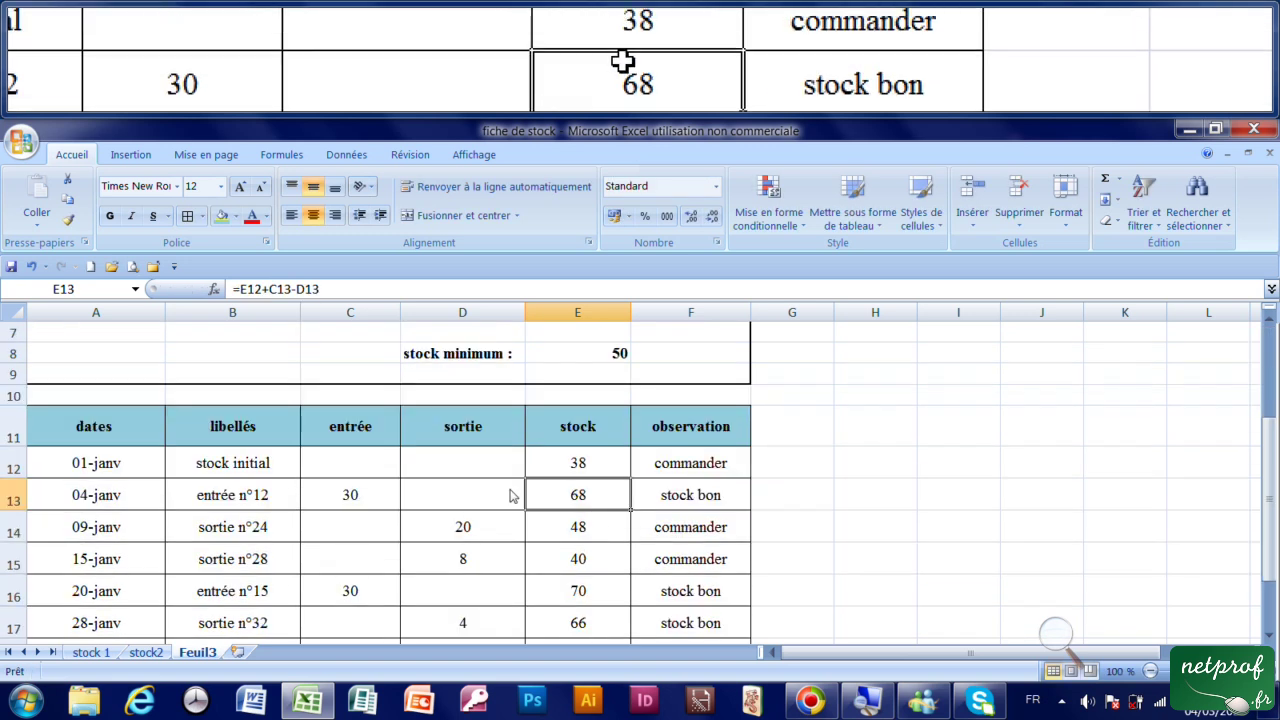
{"action": "left_click", "coordinate": [365, 503]}
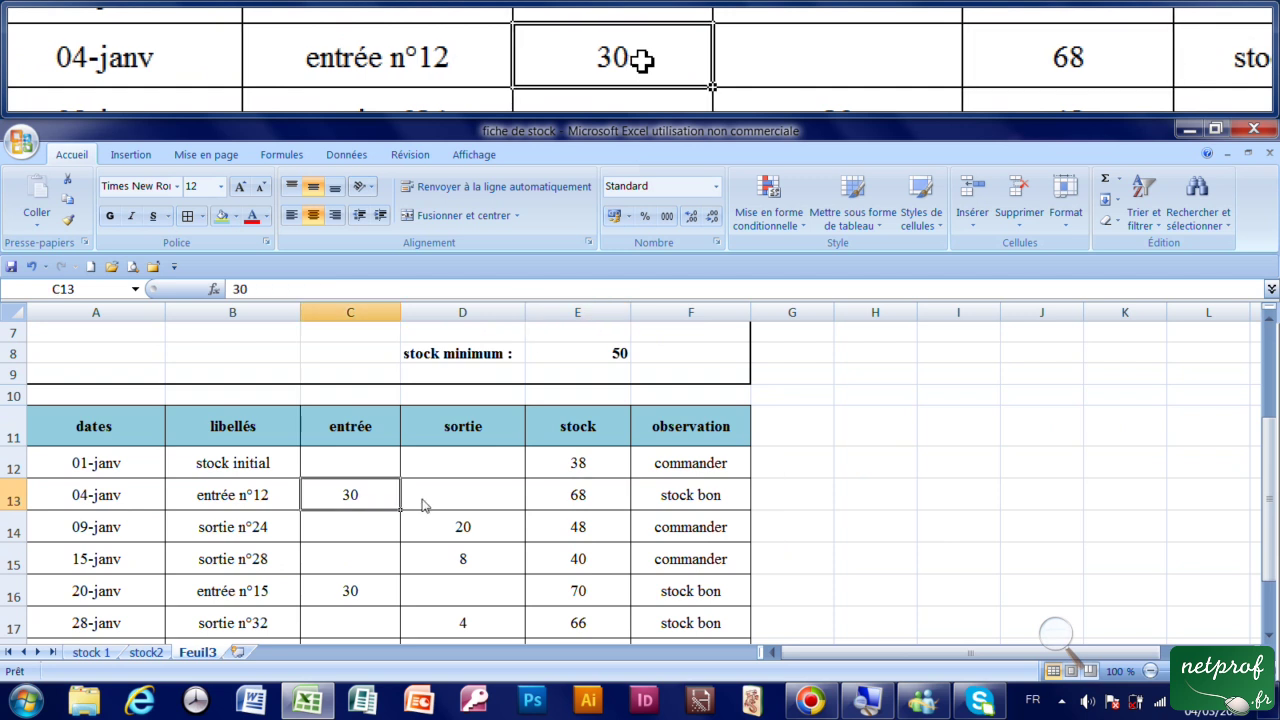
{"action": "left_click", "coordinate": [467, 507]}
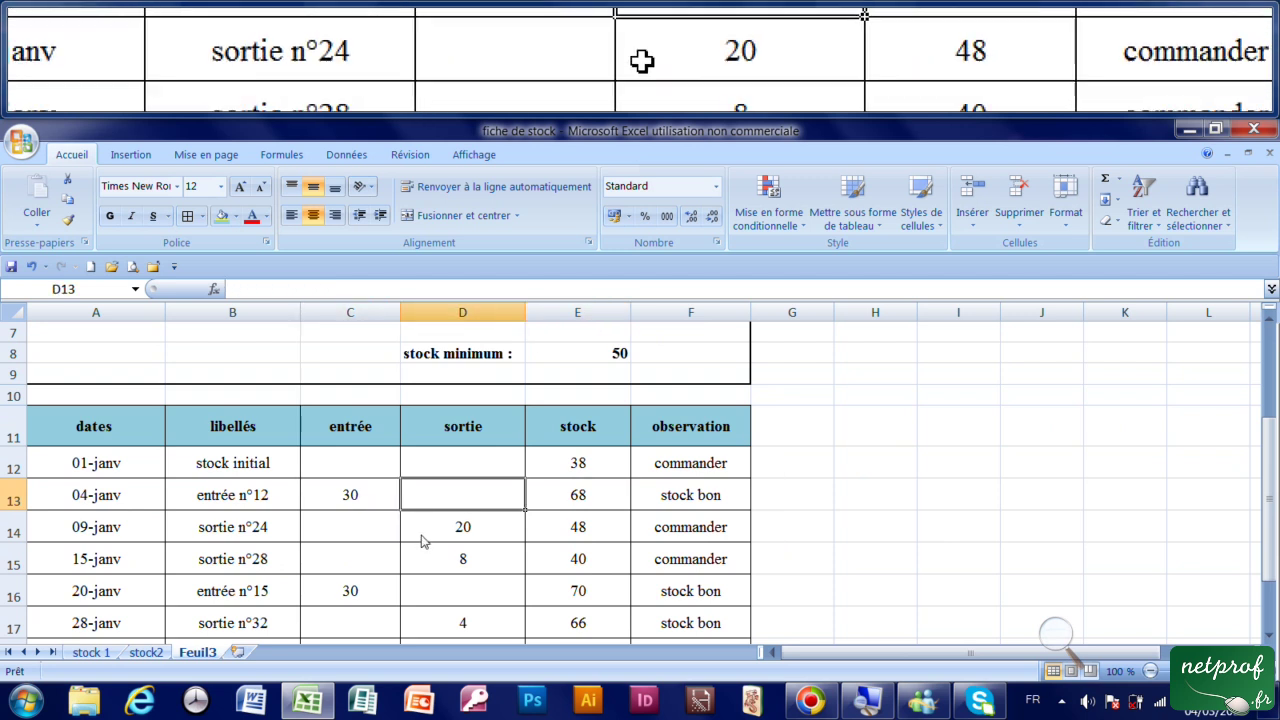
{"action": "scroll", "coordinate": [619, 558], "scroll_direction": "down", "scroll_amount": 1}
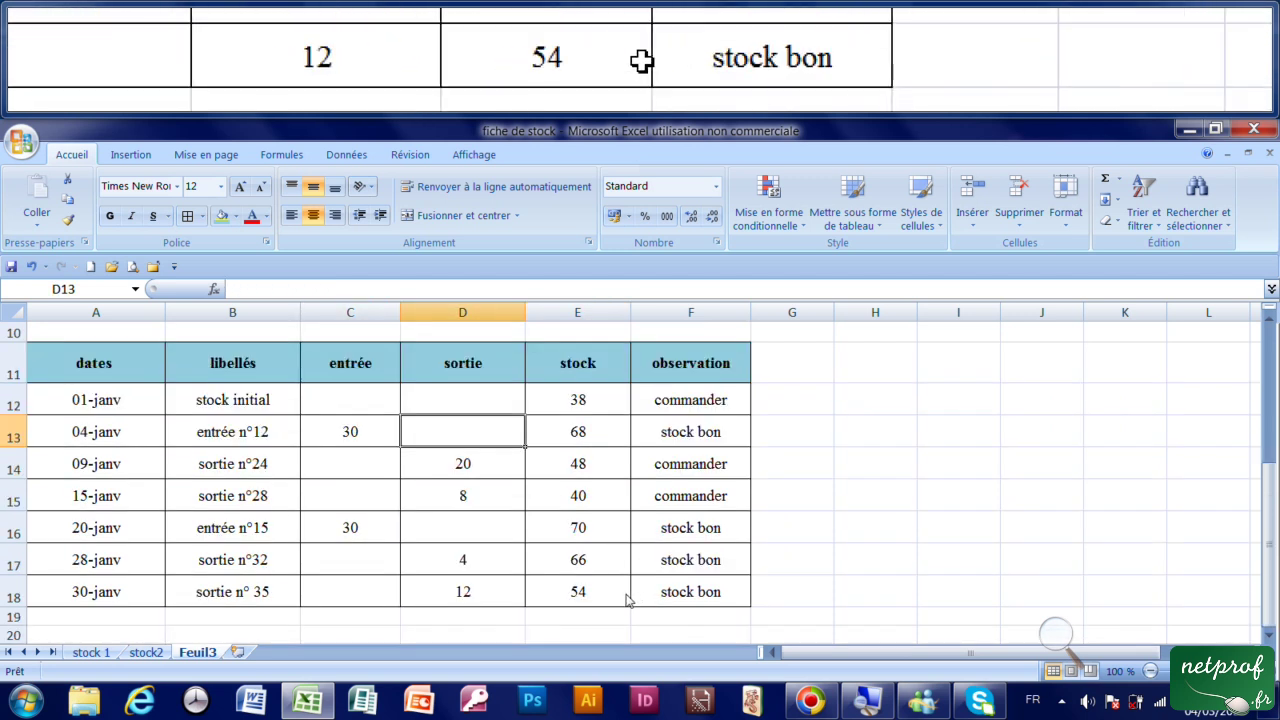
{"action": "left_click", "coordinate": [108, 656]}
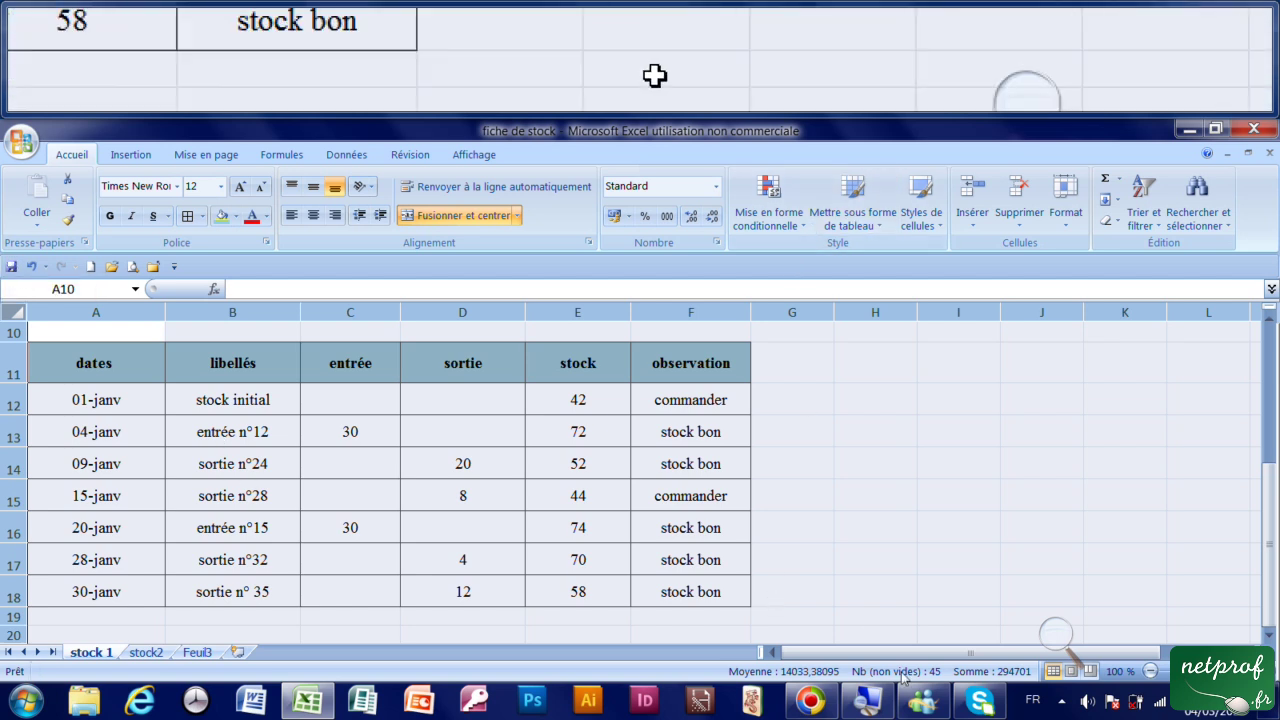
{"action": "mouse_move", "coordinate": [806, 703]}
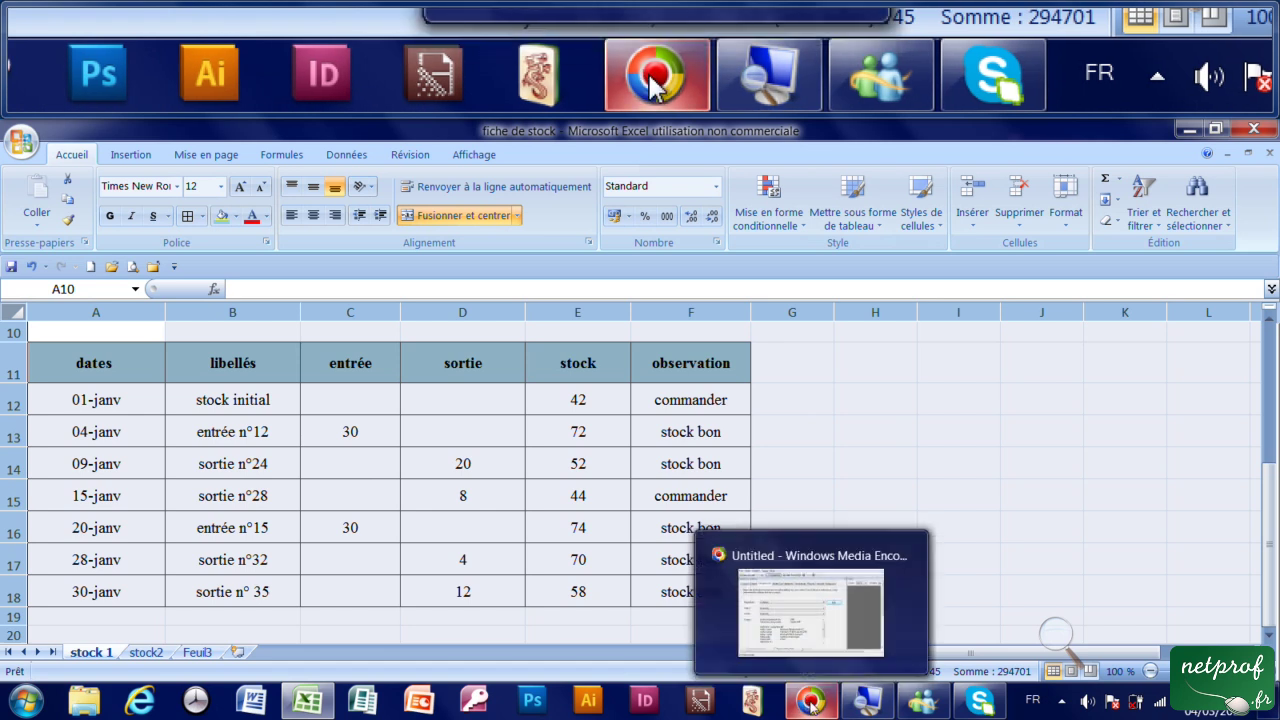